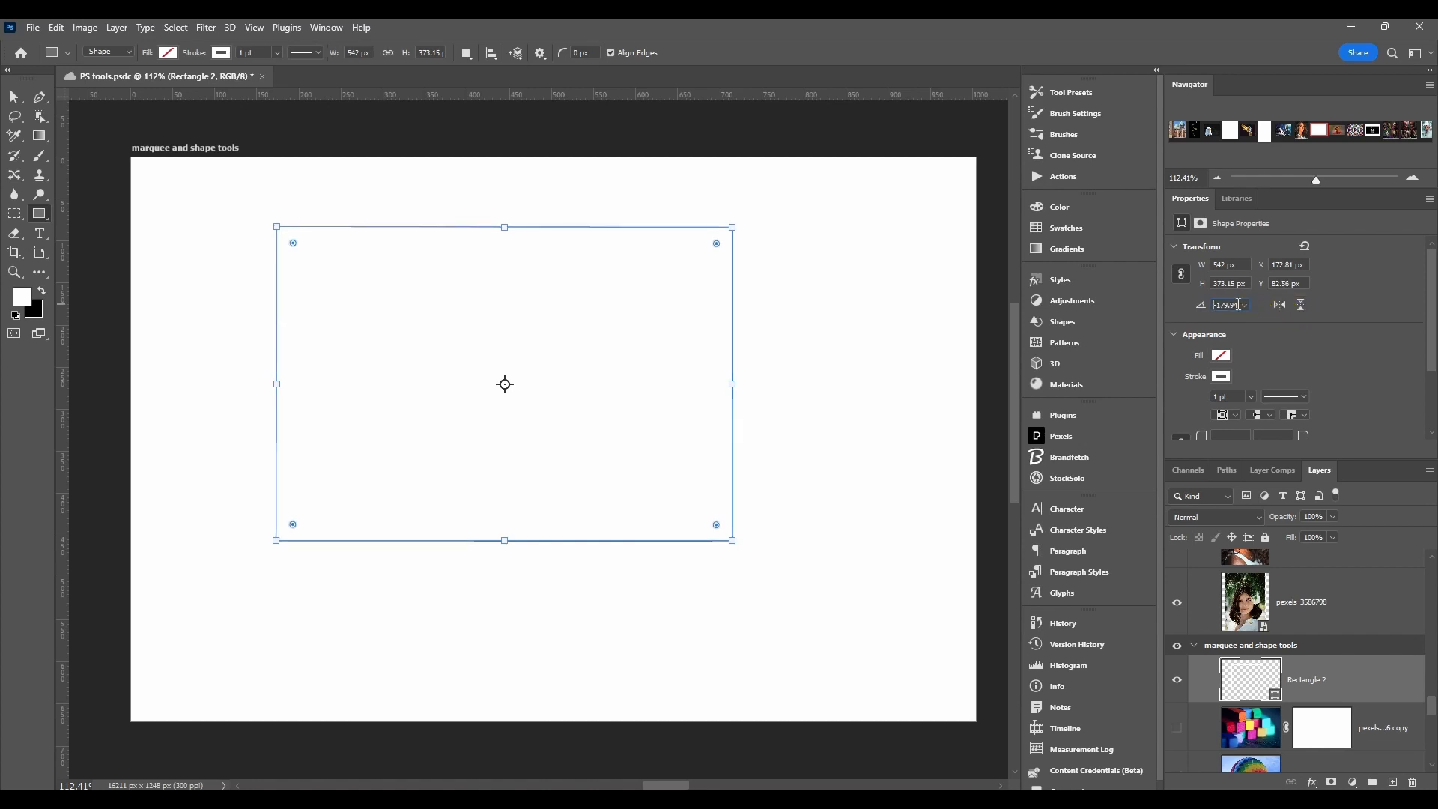
Step: Fill the rectangle with red from the recently used colors and give it a black stroke
scroll(1238, 305, "down", 1)
left_click(1221, 323)
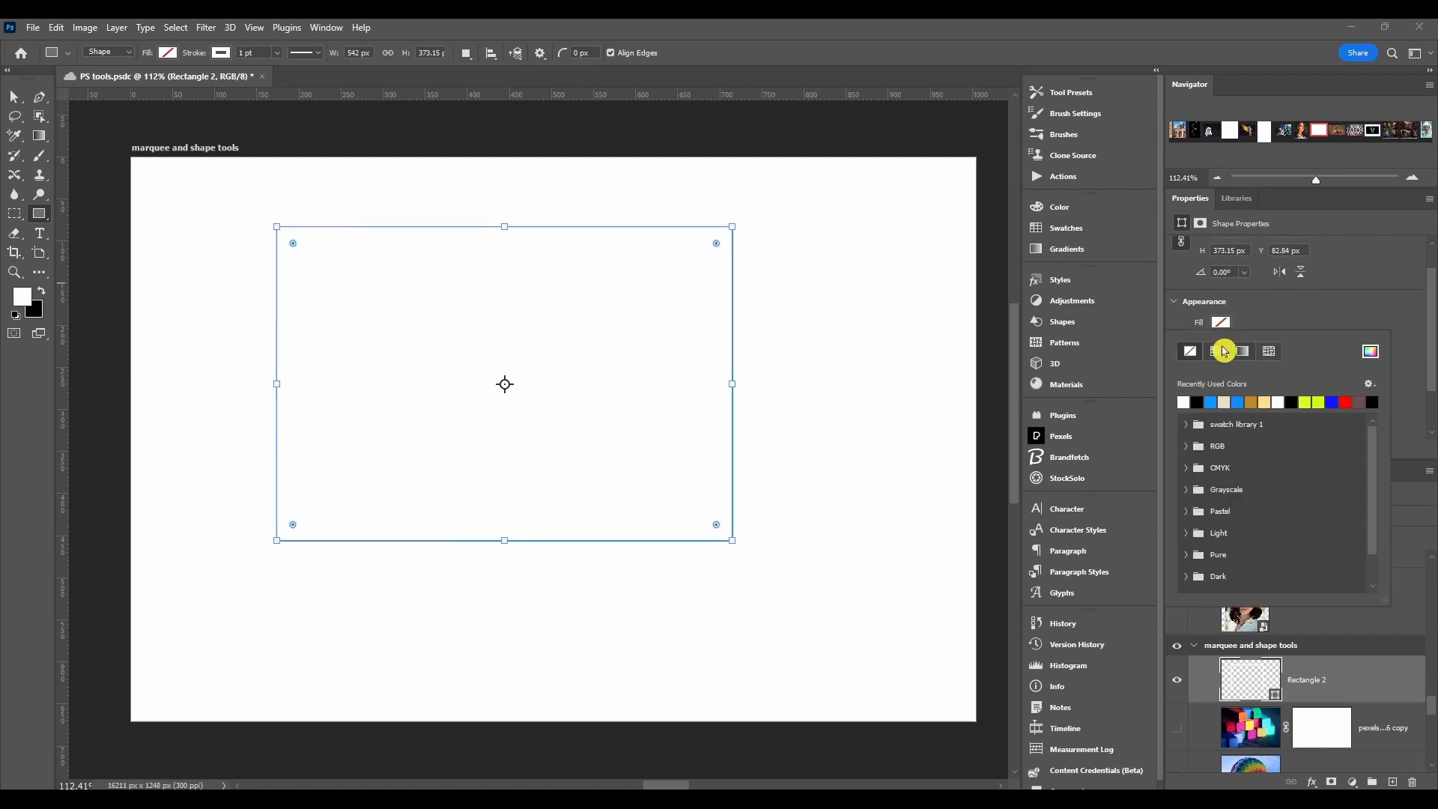
left_click(1346, 402)
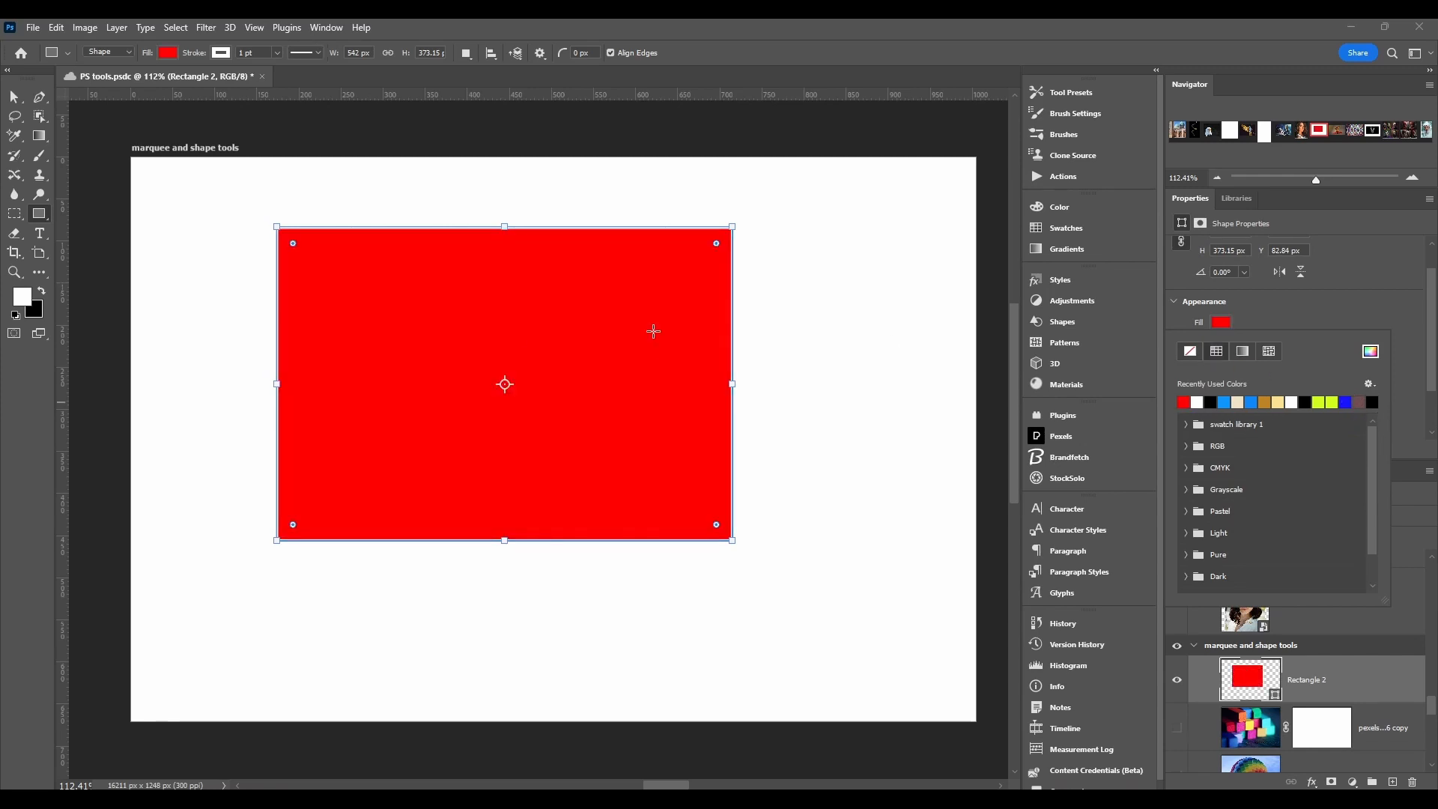
left_click(1221, 323)
left_click(1221, 343)
left_click(1210, 423)
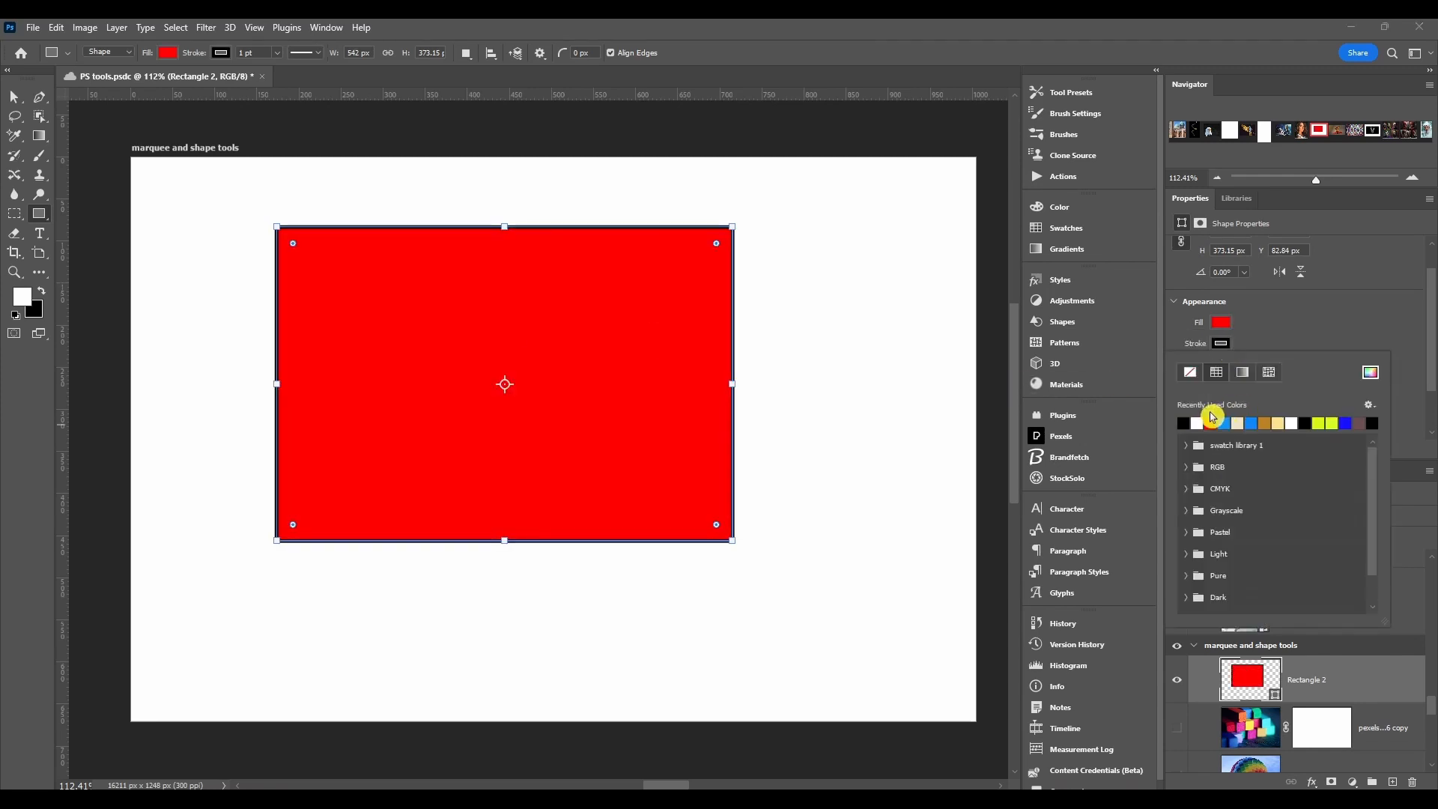
left_click(1192, 376)
left_click(1319, 340)
Step: Round the red rectangle's corners on the canvas, including about 79 px at the upper-left corner, and restore all corners to 0 px
scroll(1343, 409, "down", 1)
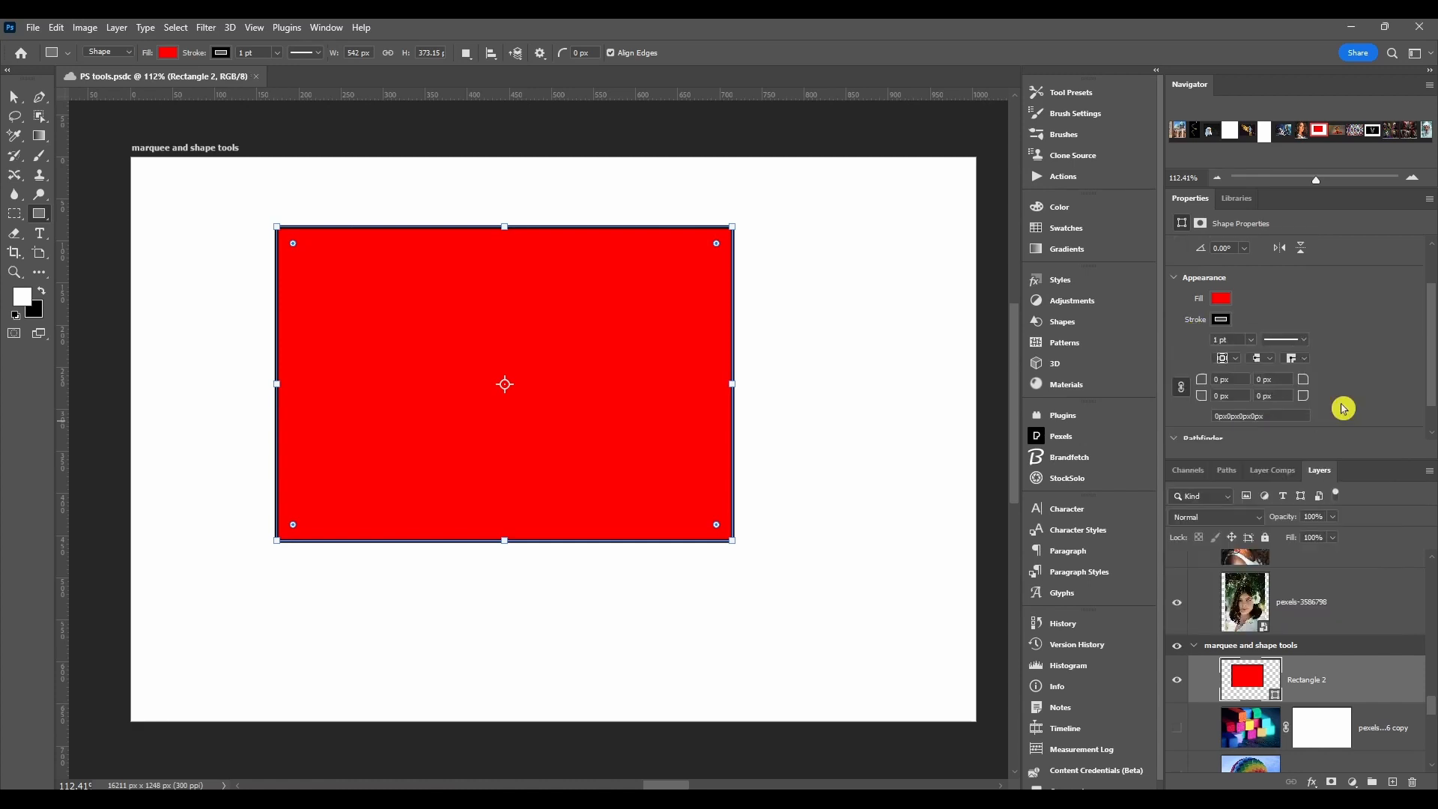
scroll(1343, 409, "down", 1)
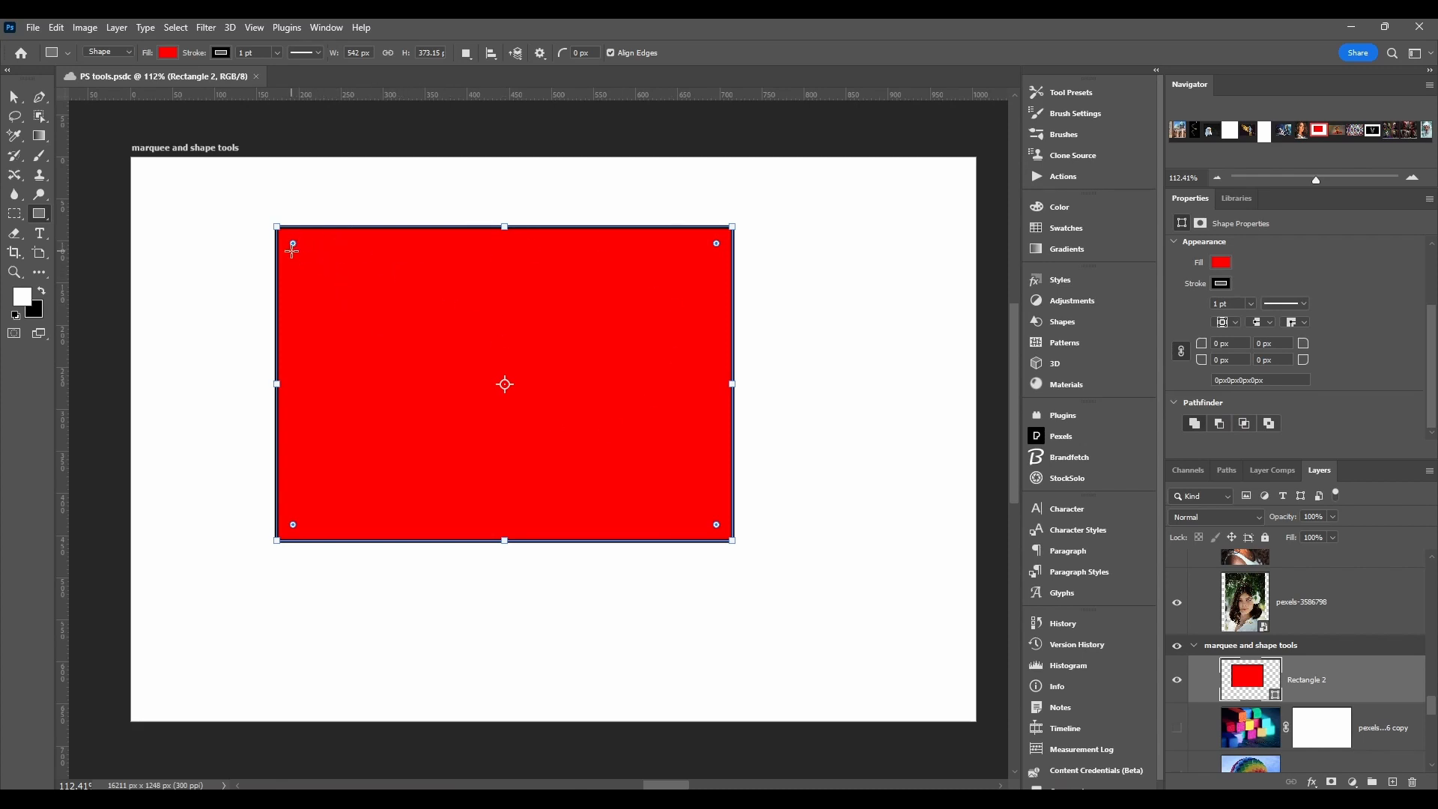
left_click_drag(292, 242, 365, 303)
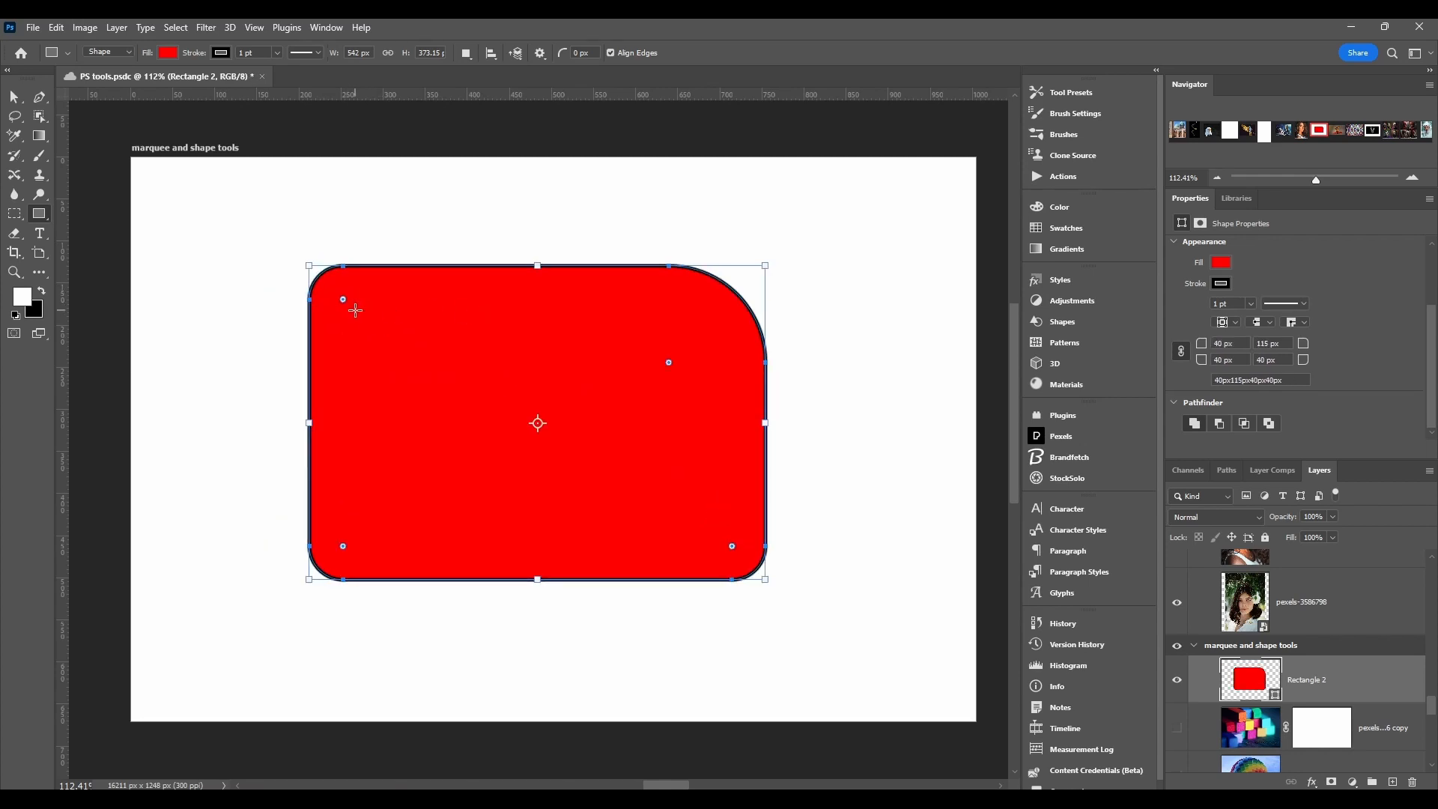
left_click_drag(343, 298, 375, 331)
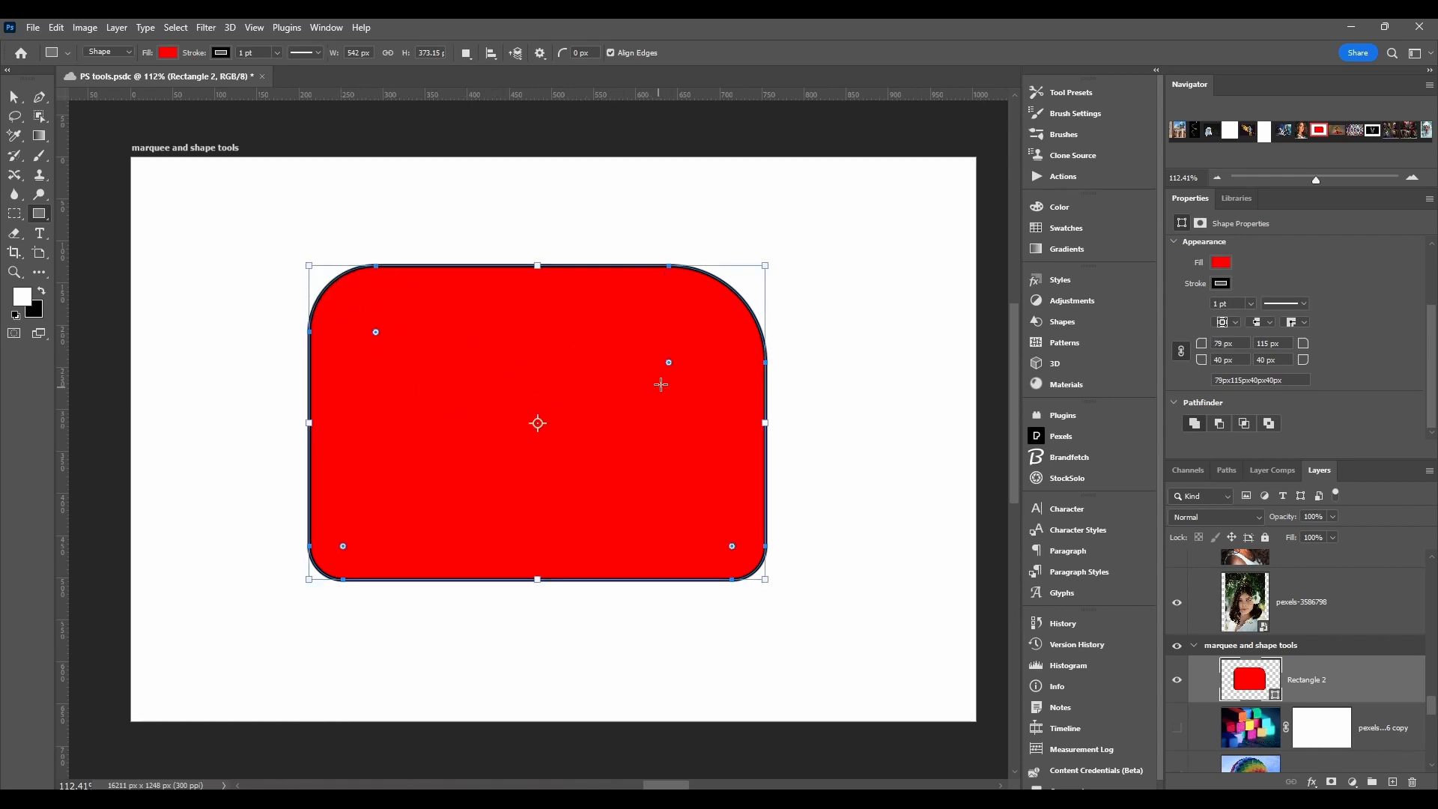
left_click_drag(668, 363, 749, 282)
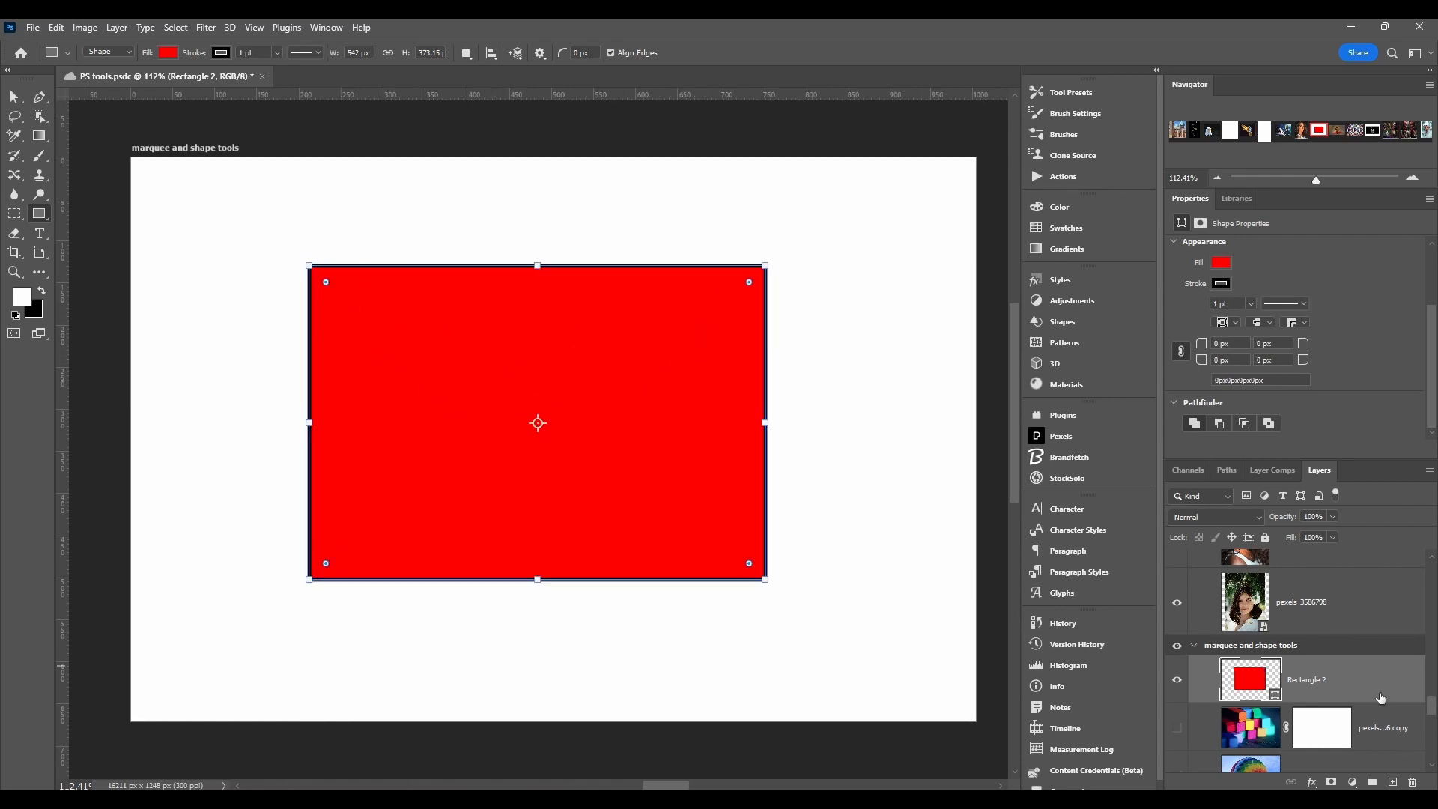
Step: Delete the red rectangle's layer and draw new rectangles on the artboard, including squares about 148 px and 160 px wide
left_click(1410, 781)
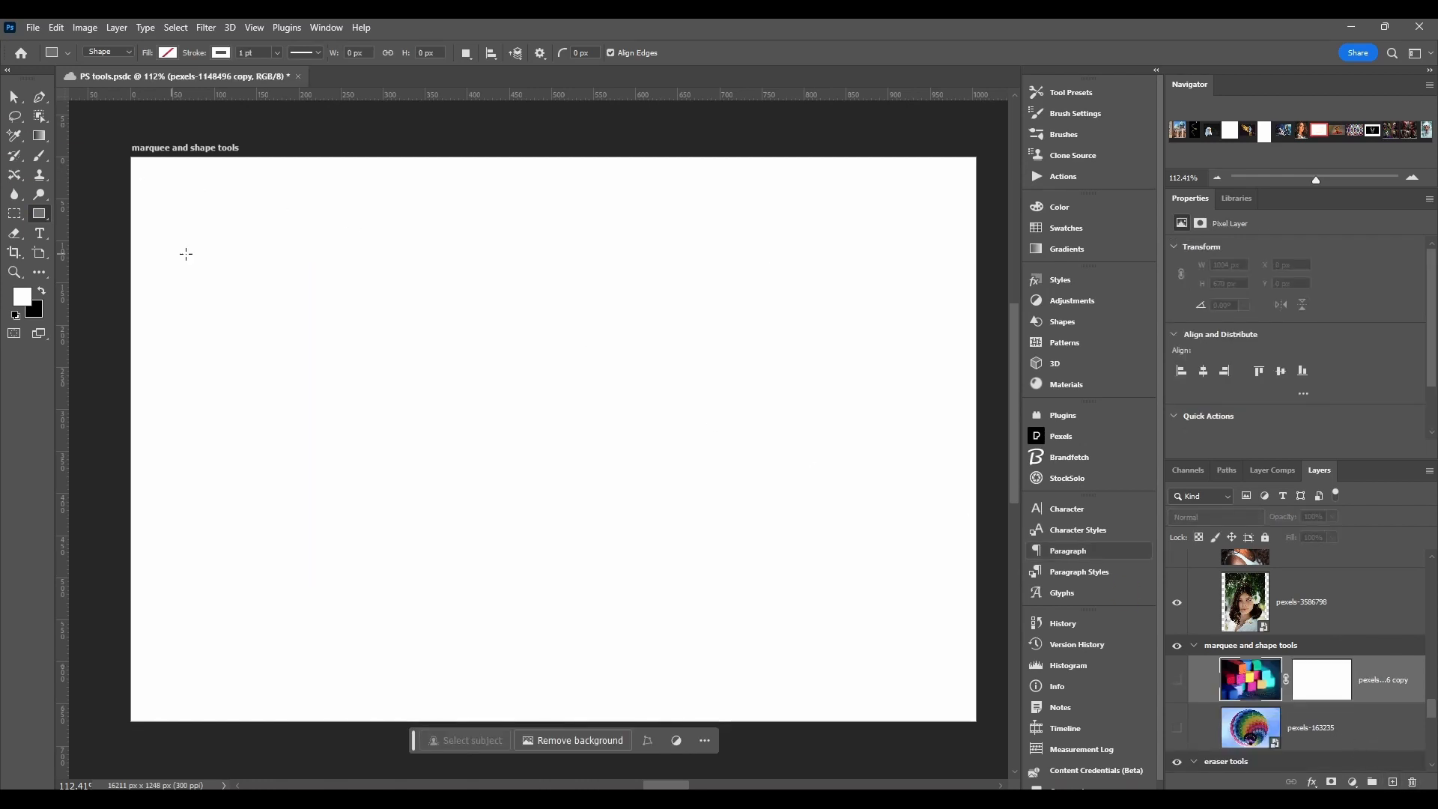
left_click_drag(289, 267, 472, 395)
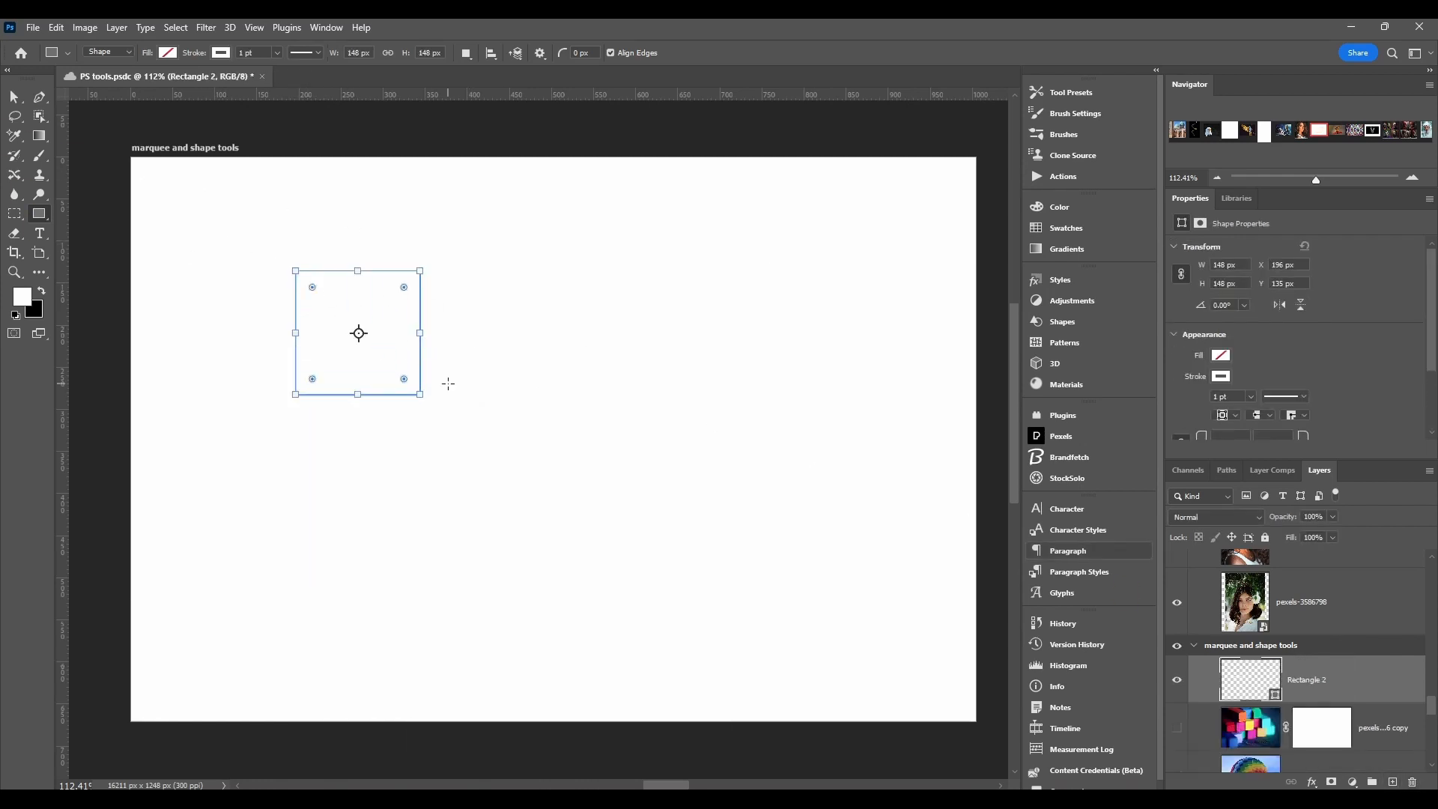
left_click_drag(505, 297, 574, 366)
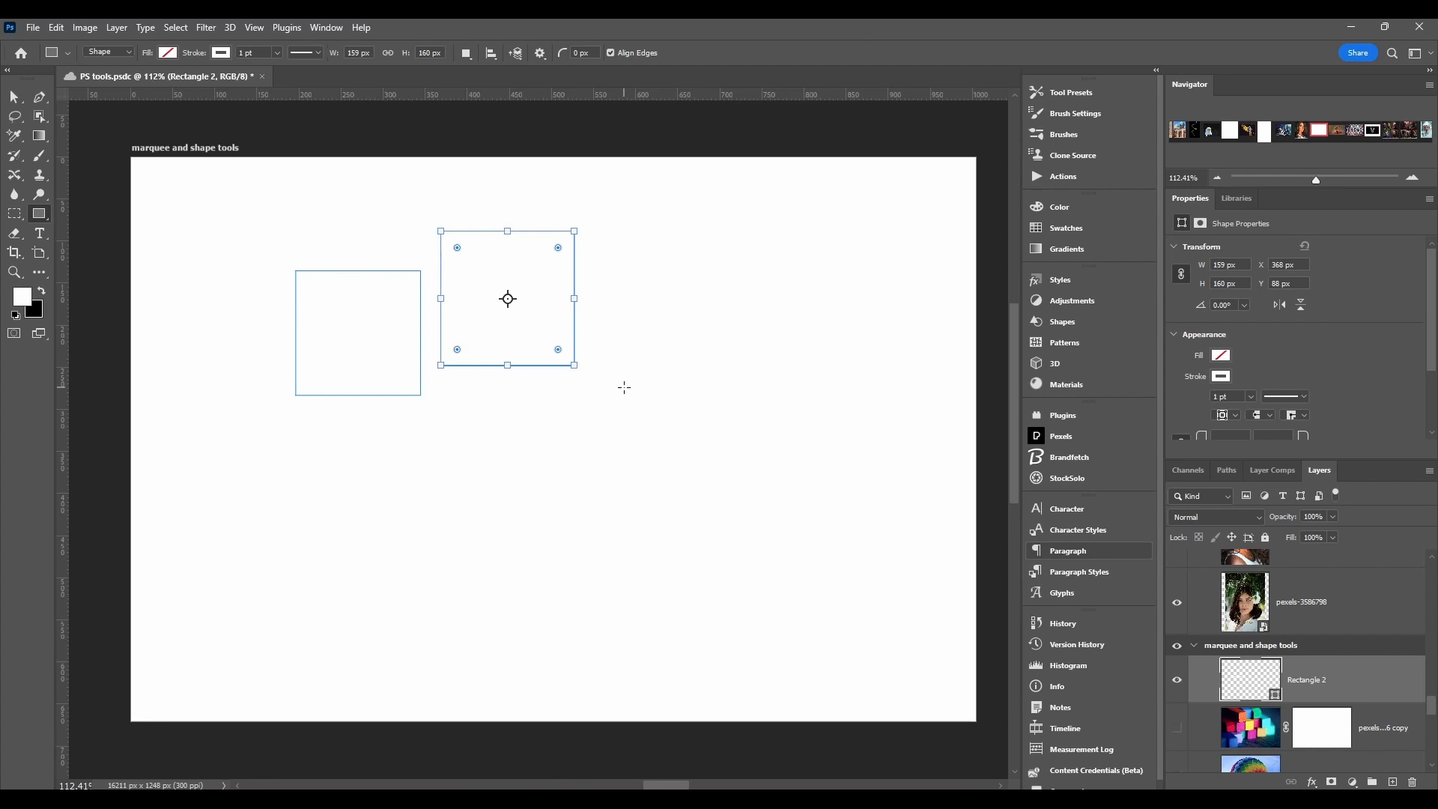
left_click_drag(433, 434, 550, 479)
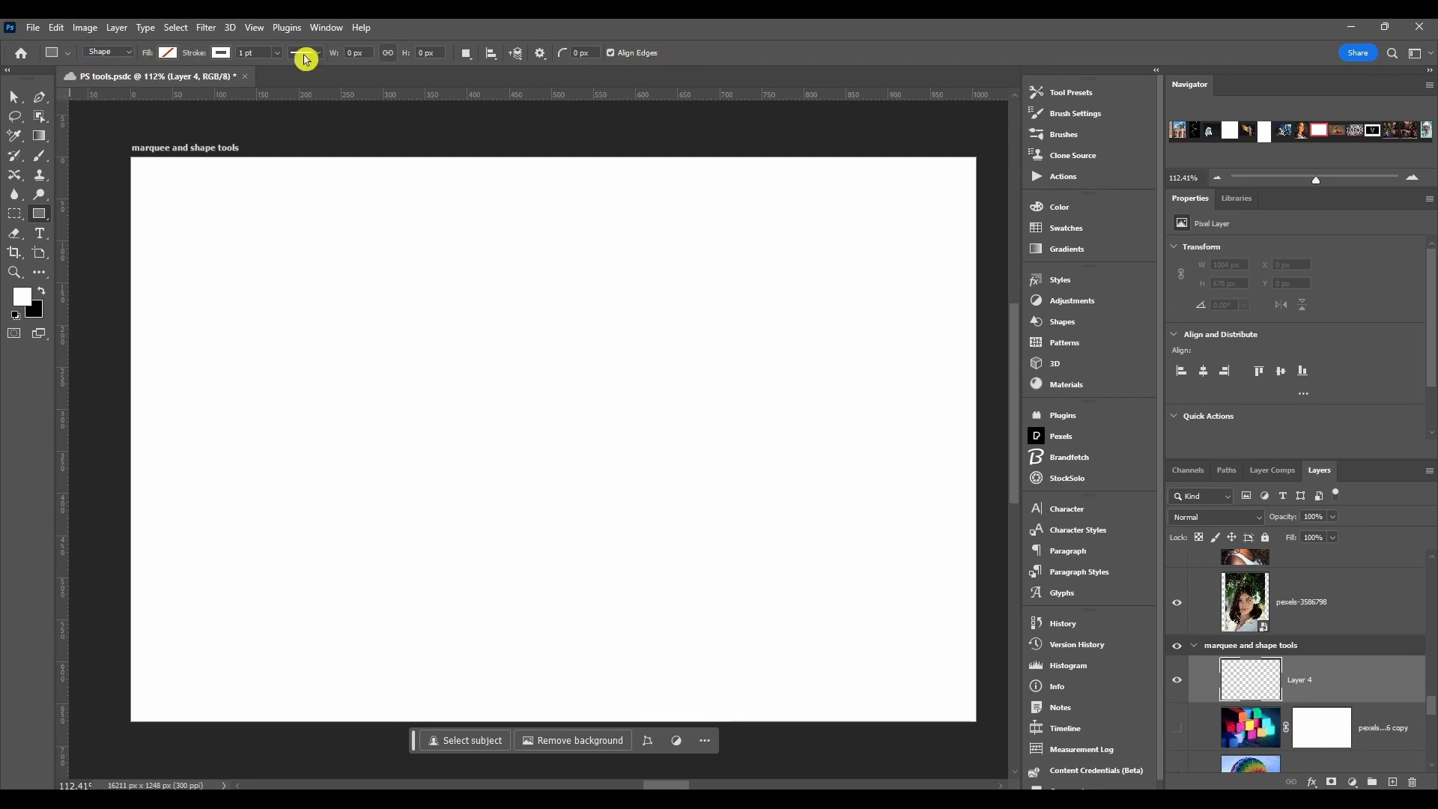
Step: Draw two circles with the Ellipse tool, about 140 px and 222 px across, and delete their layer
right_click(39, 214)
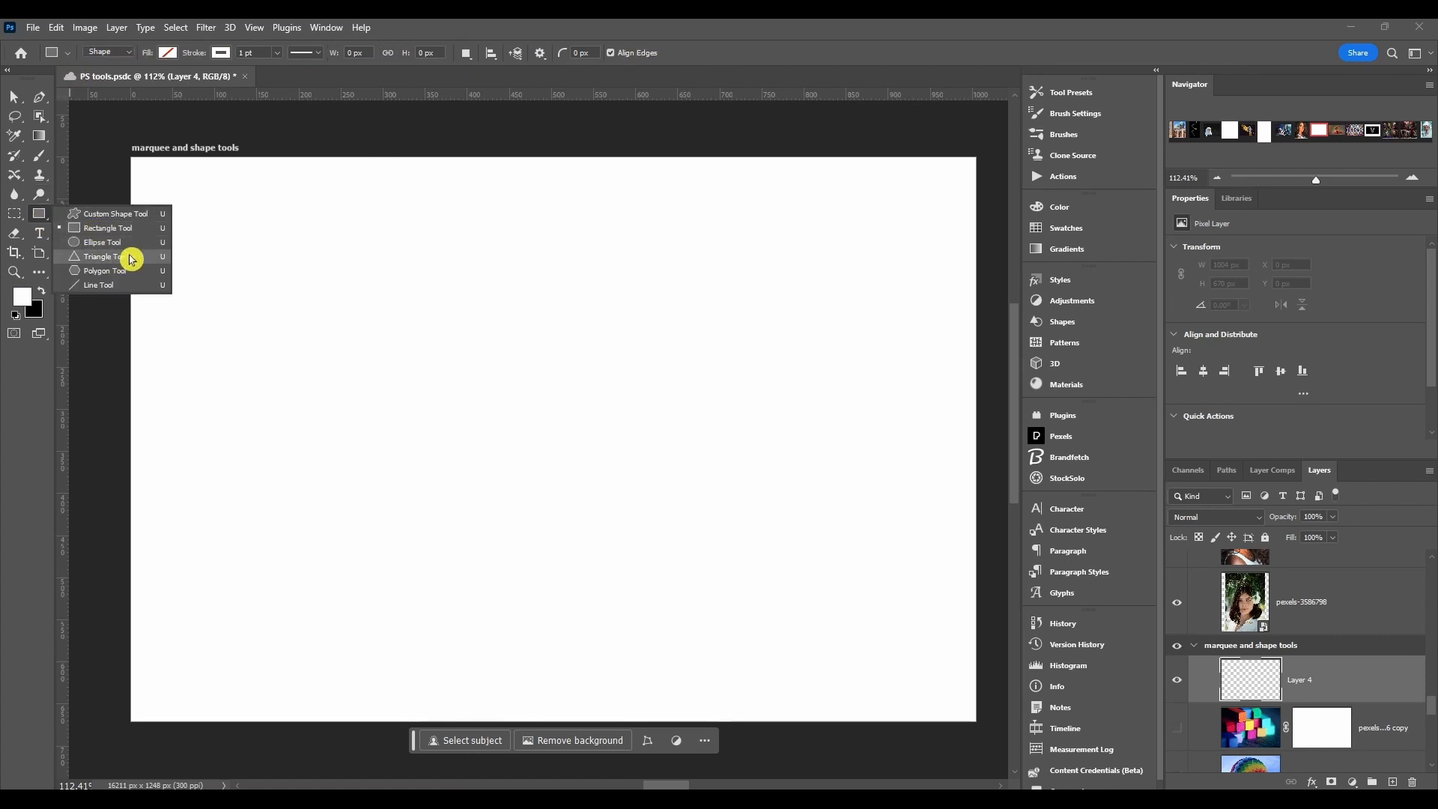
left_click(103, 242)
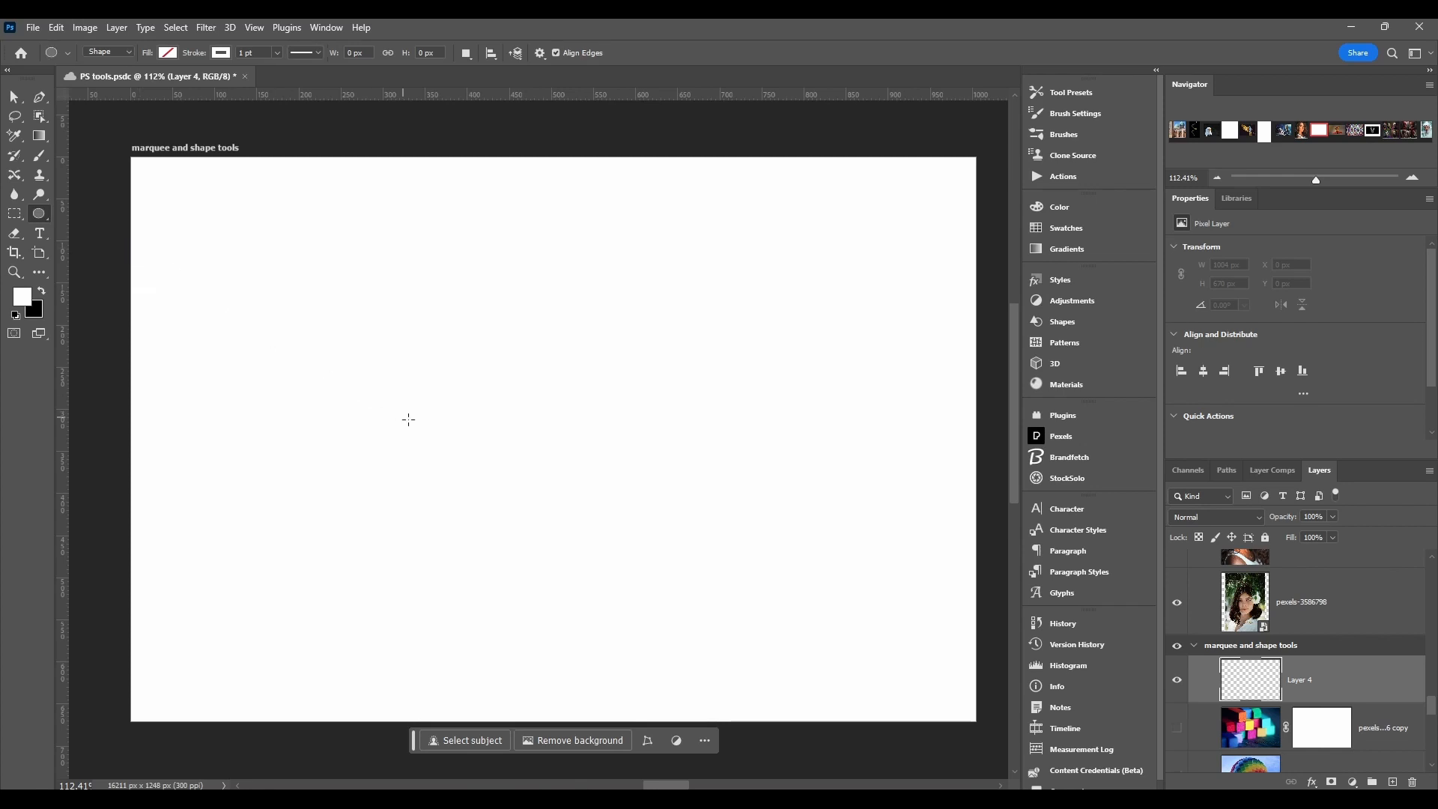
left_click_drag(344, 289, 463, 407)
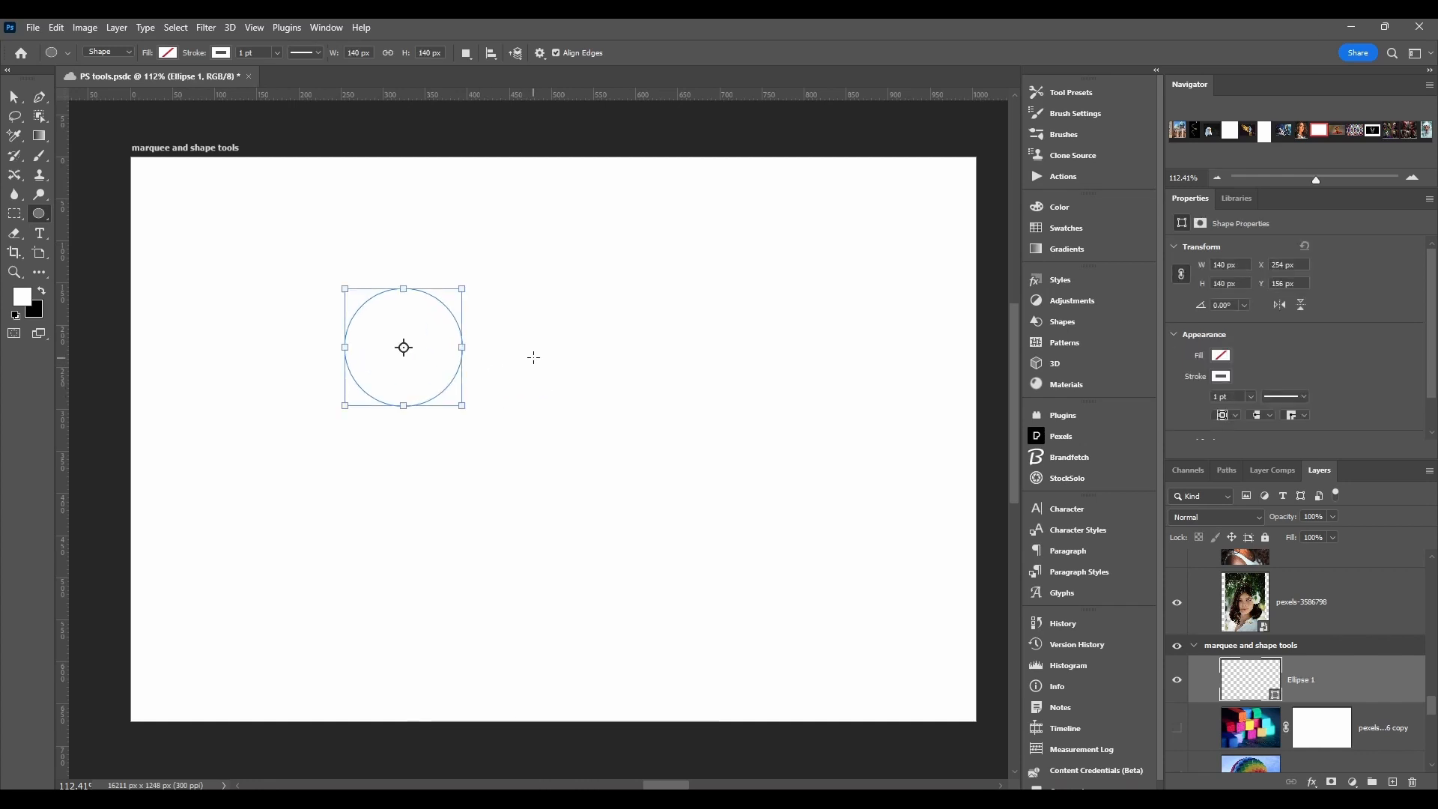
left_click_drag(512, 294, 671, 452)
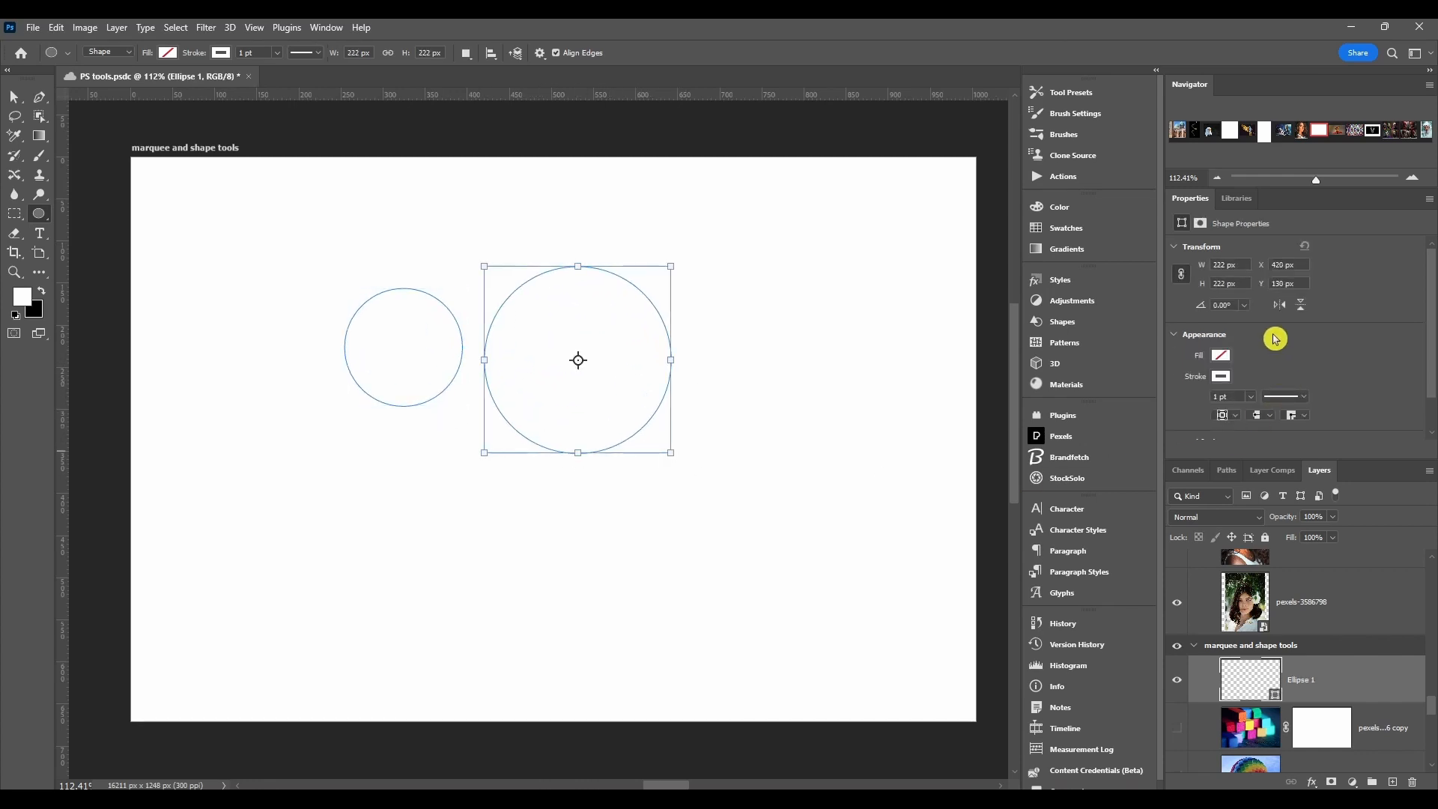
scroll(1275, 338, "down", 1)
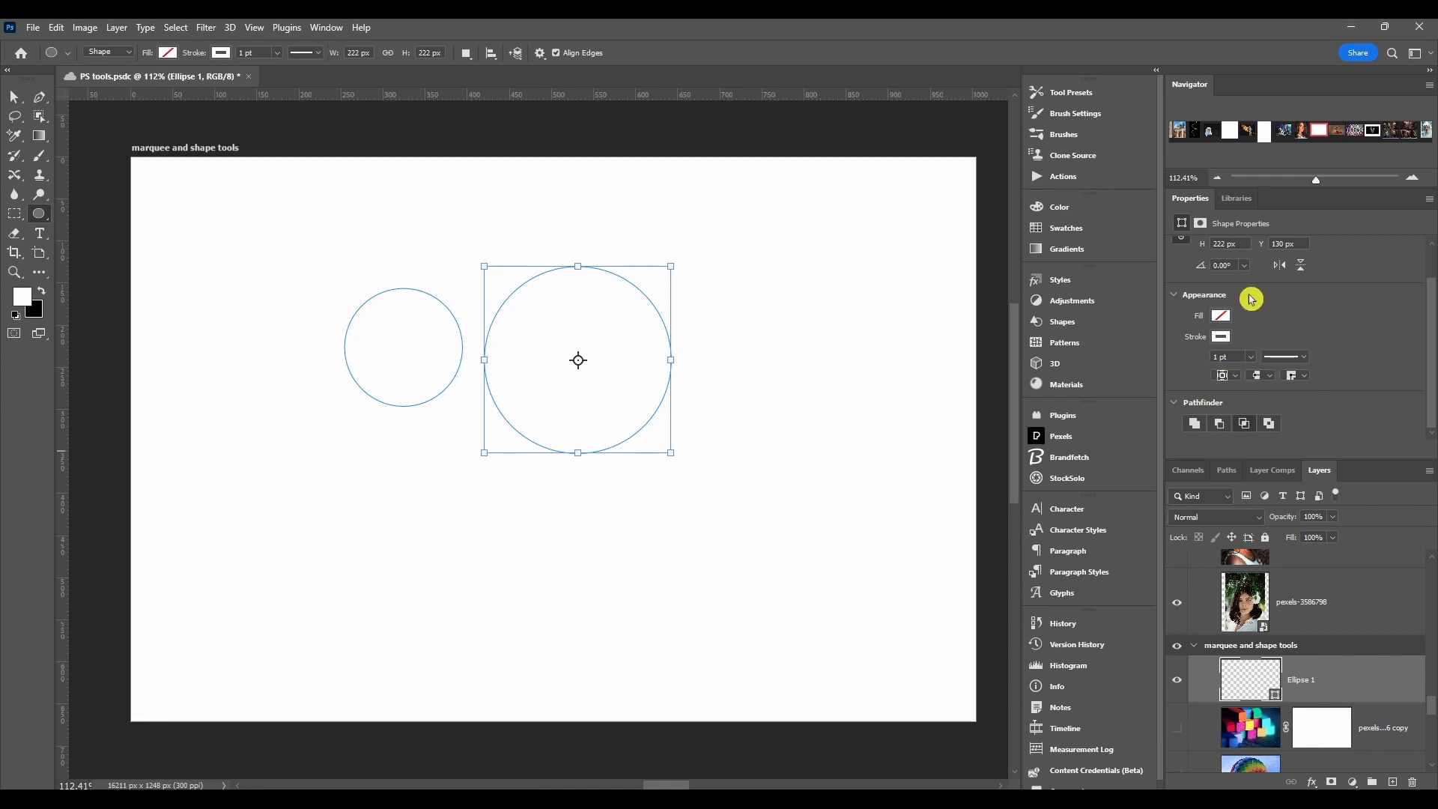
left_click(1412, 782)
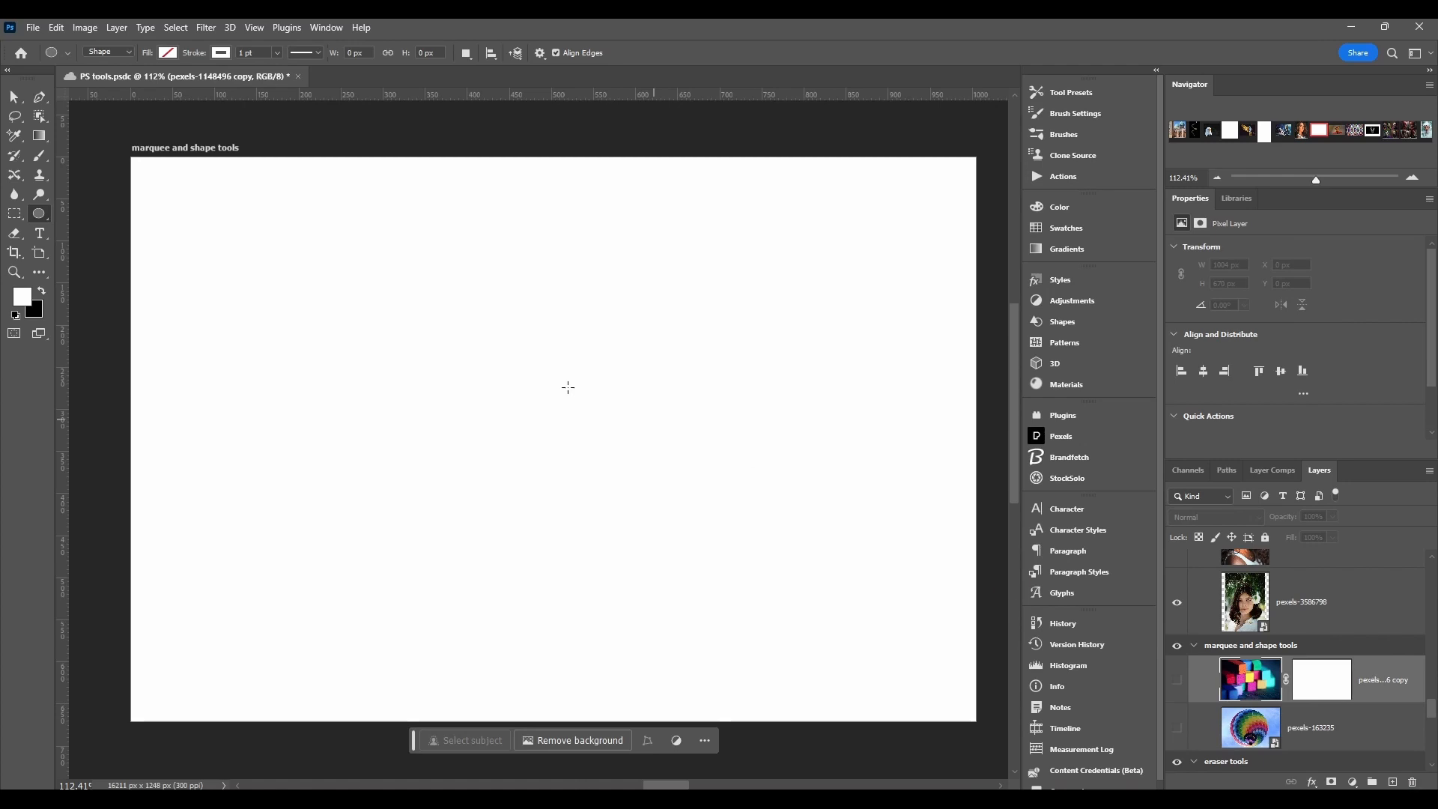
Step: Try creating a 100 px by 100 px triangle with the Equilateral option using the Triangle tool
right_click(38, 218)
left_click(133, 260)
left_click(522, 391)
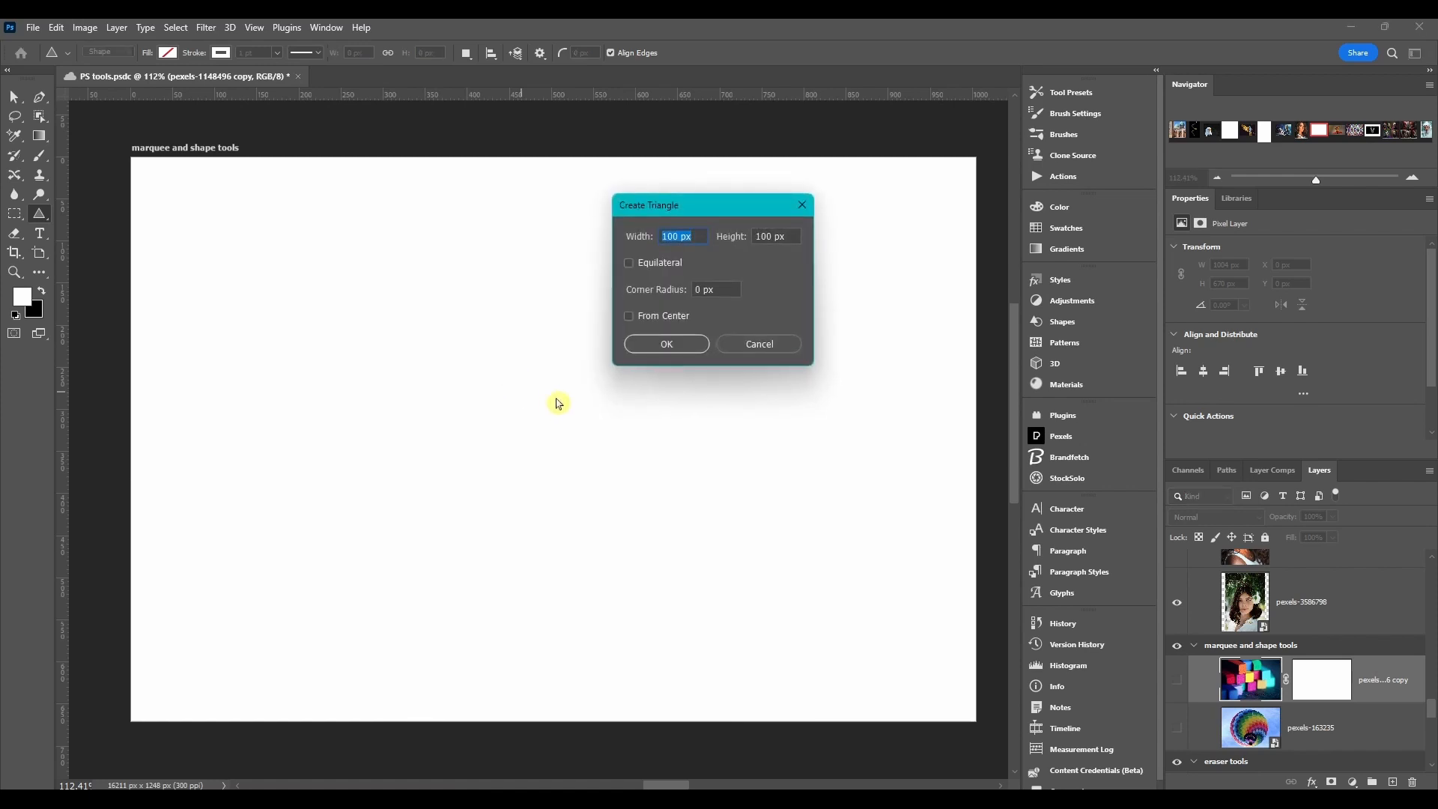
left_click_drag(684, 208, 723, 223)
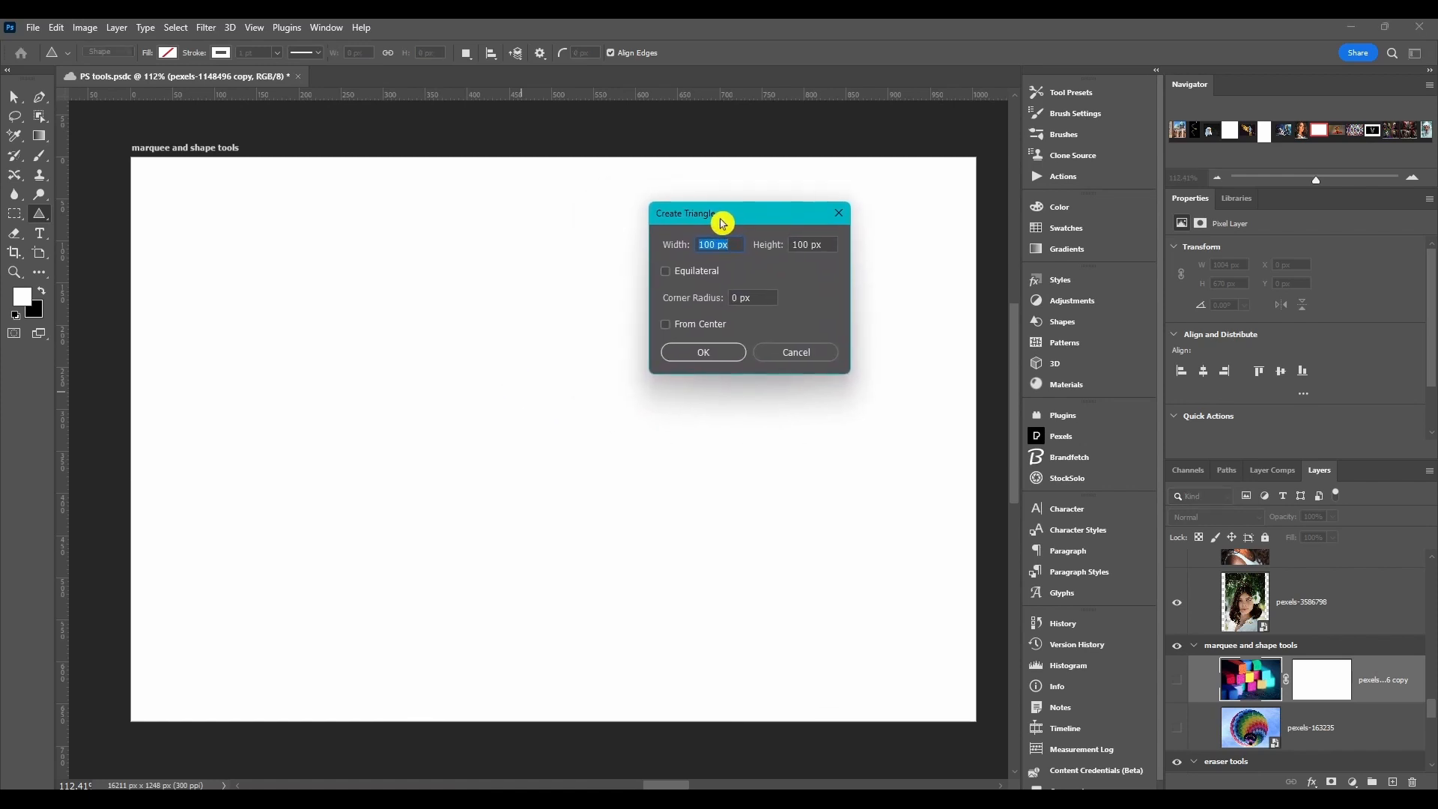
left_click(669, 274)
left_click(672, 329)
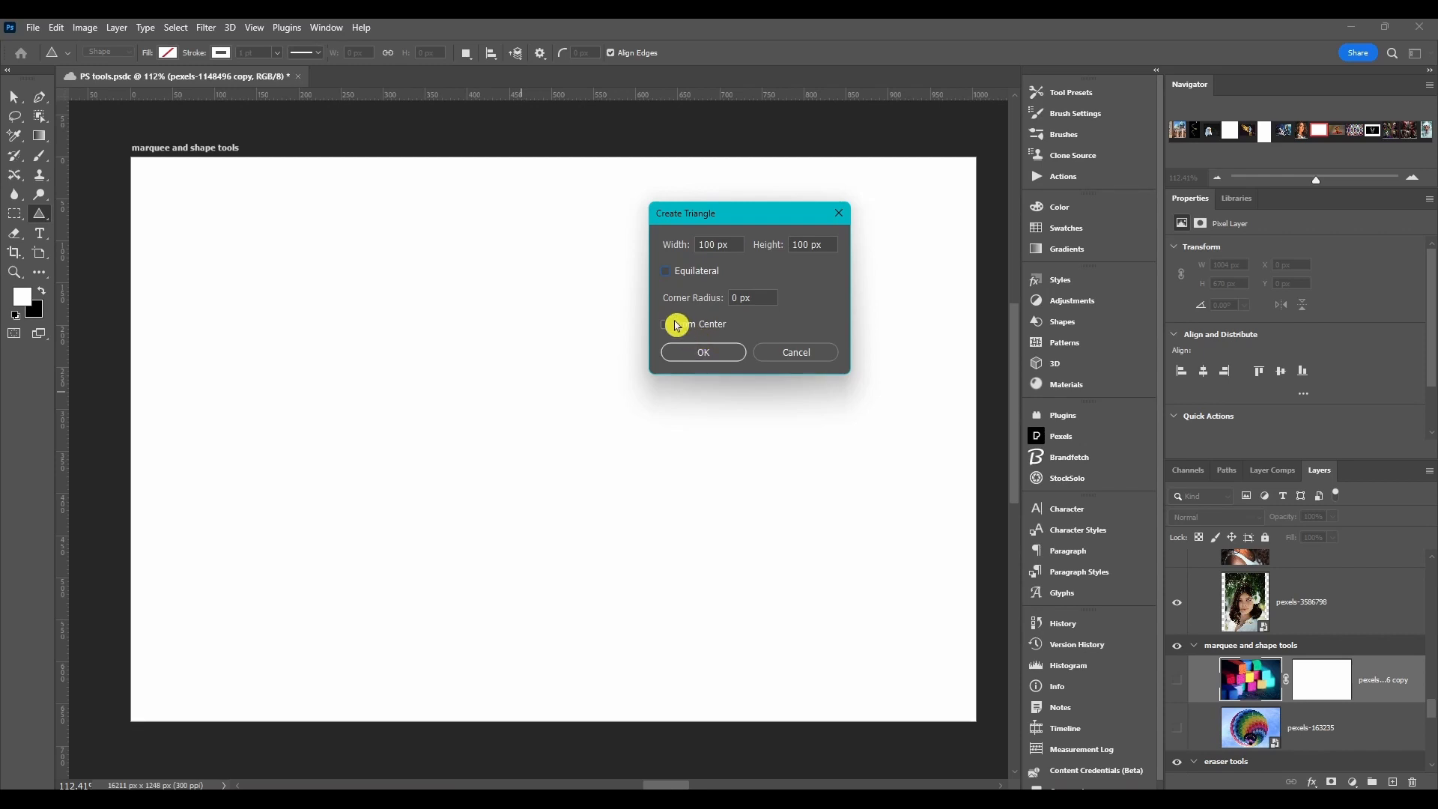
left_click(757, 361)
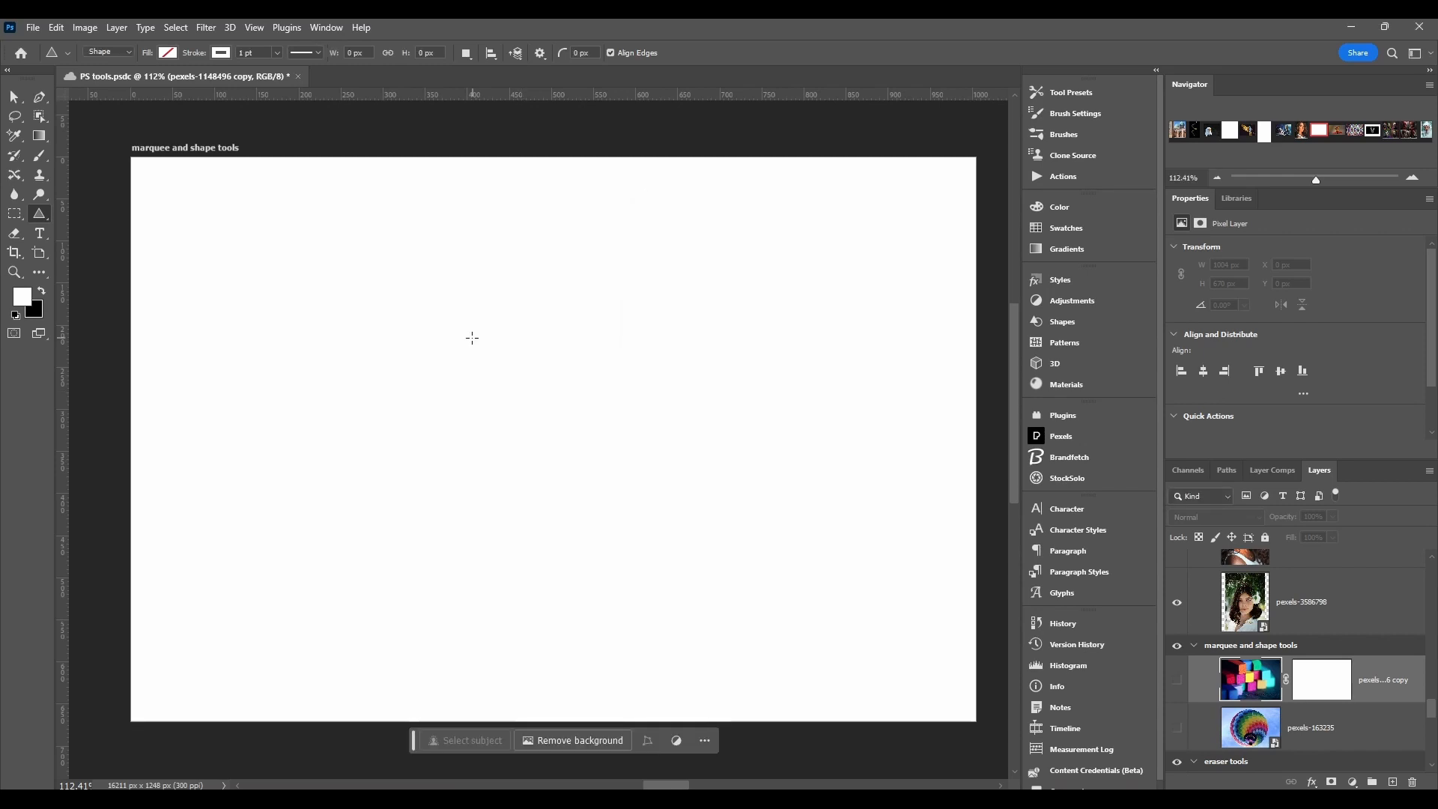
Step: Draw two equilateral triangles, the larger about 170 px wide and 147 px high, and fully round the larger one's corners
left_click_drag(445, 314, 630, 367)
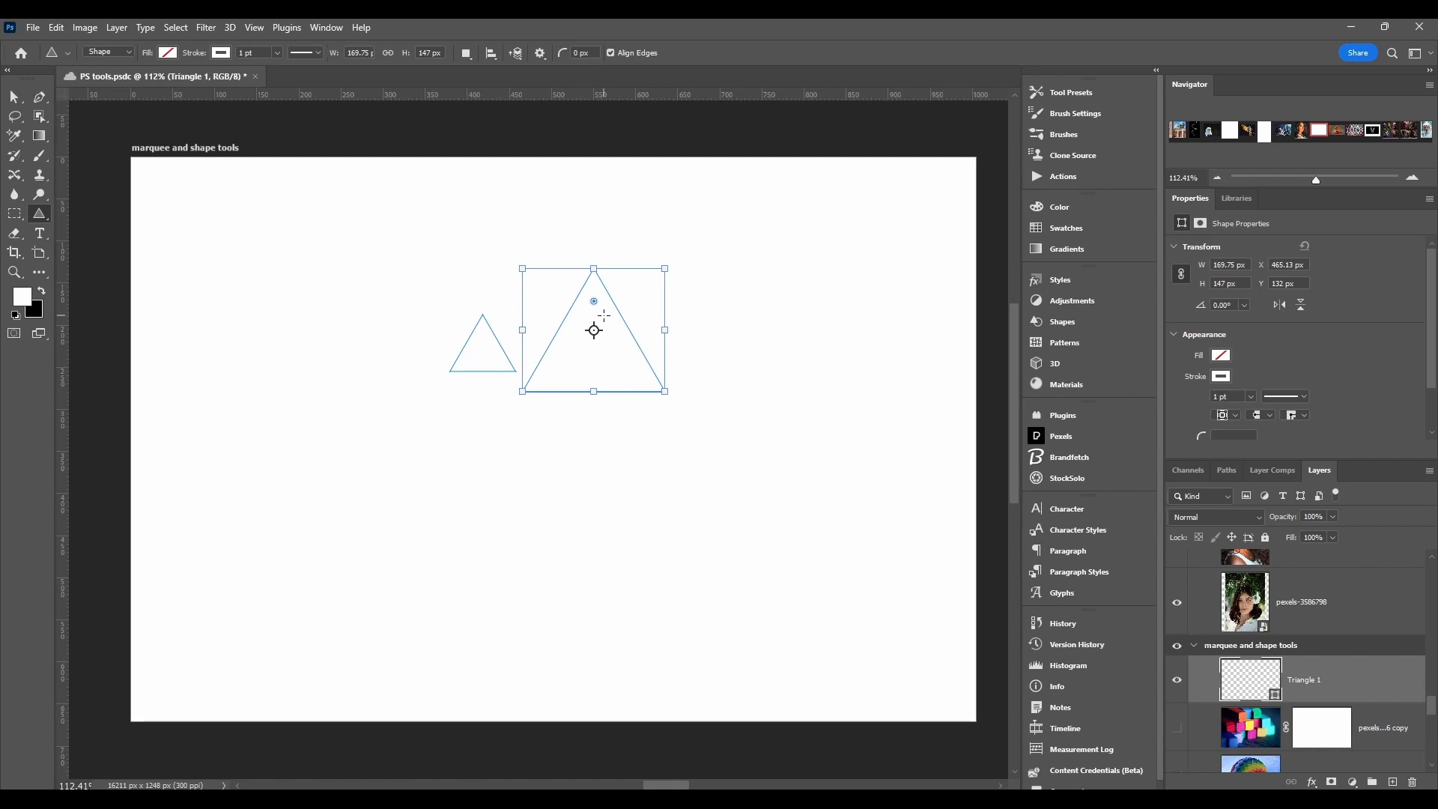
left_click_drag(595, 302, 601, 386)
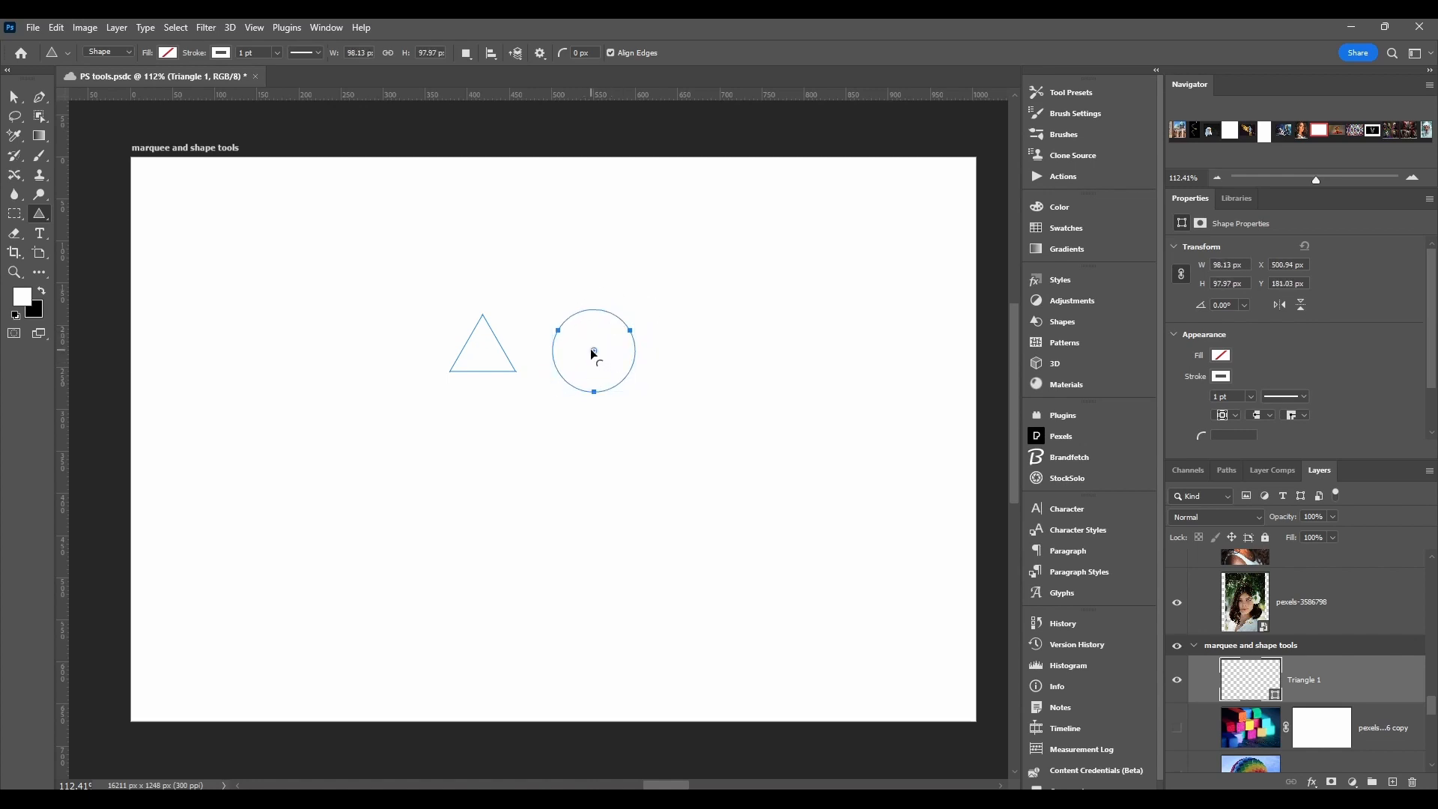
left_click_drag(594, 305, 593, 320)
Step: Create a symmetric 10-sided polygon from center with the Polygon tool, using a width and height of 100 px
left_click_drag(42, 215, 133, 275)
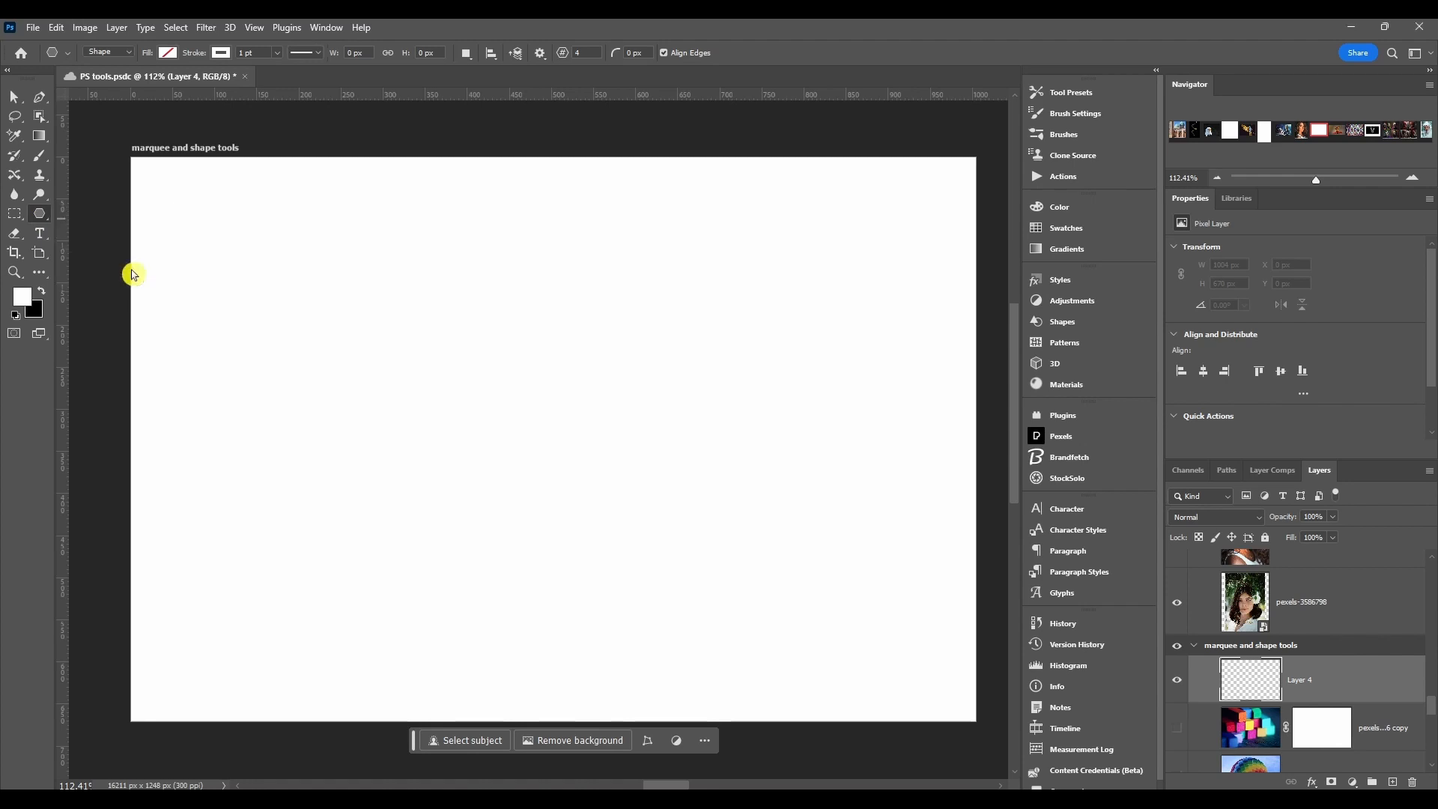
left_click(514, 387)
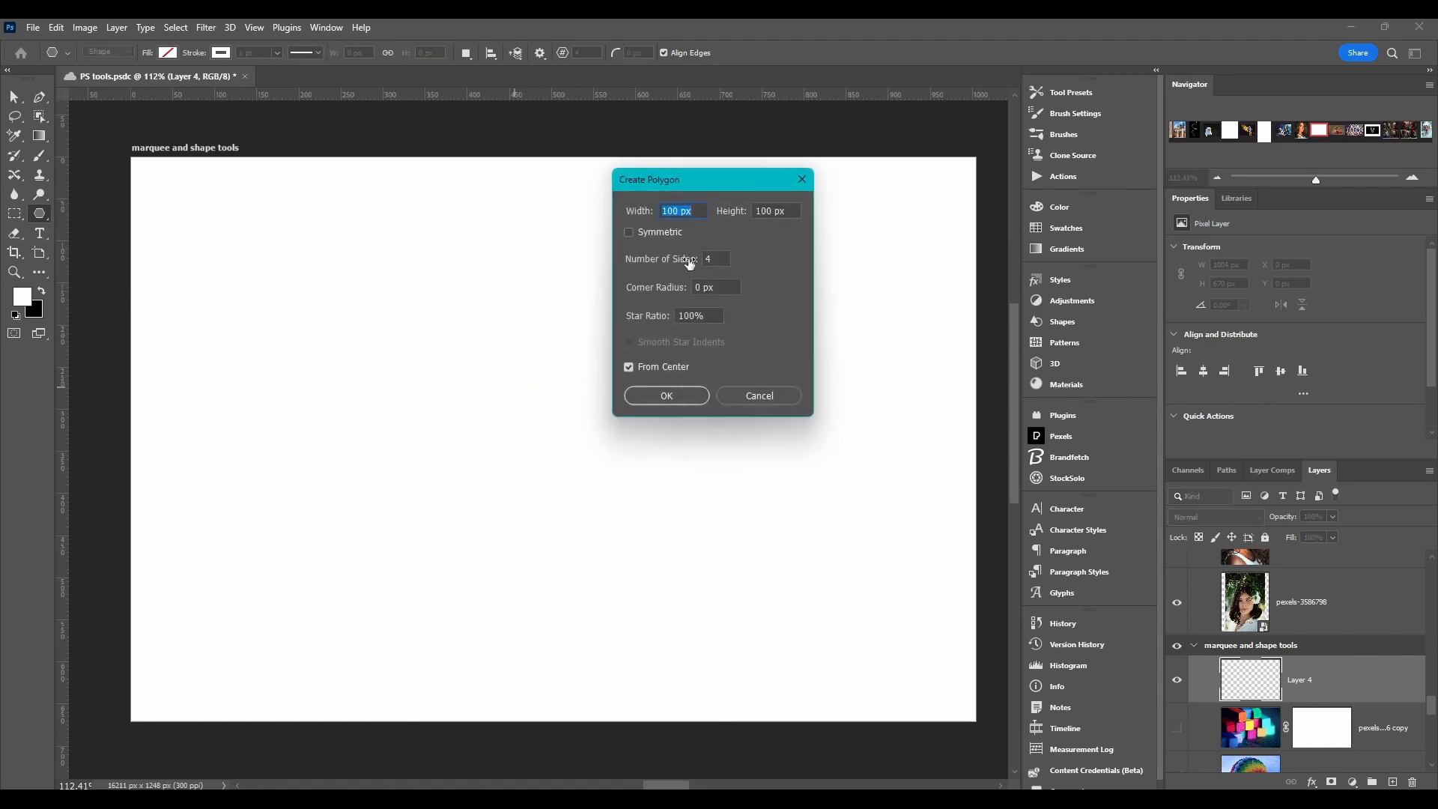
left_click_drag(683, 186, 703, 211)
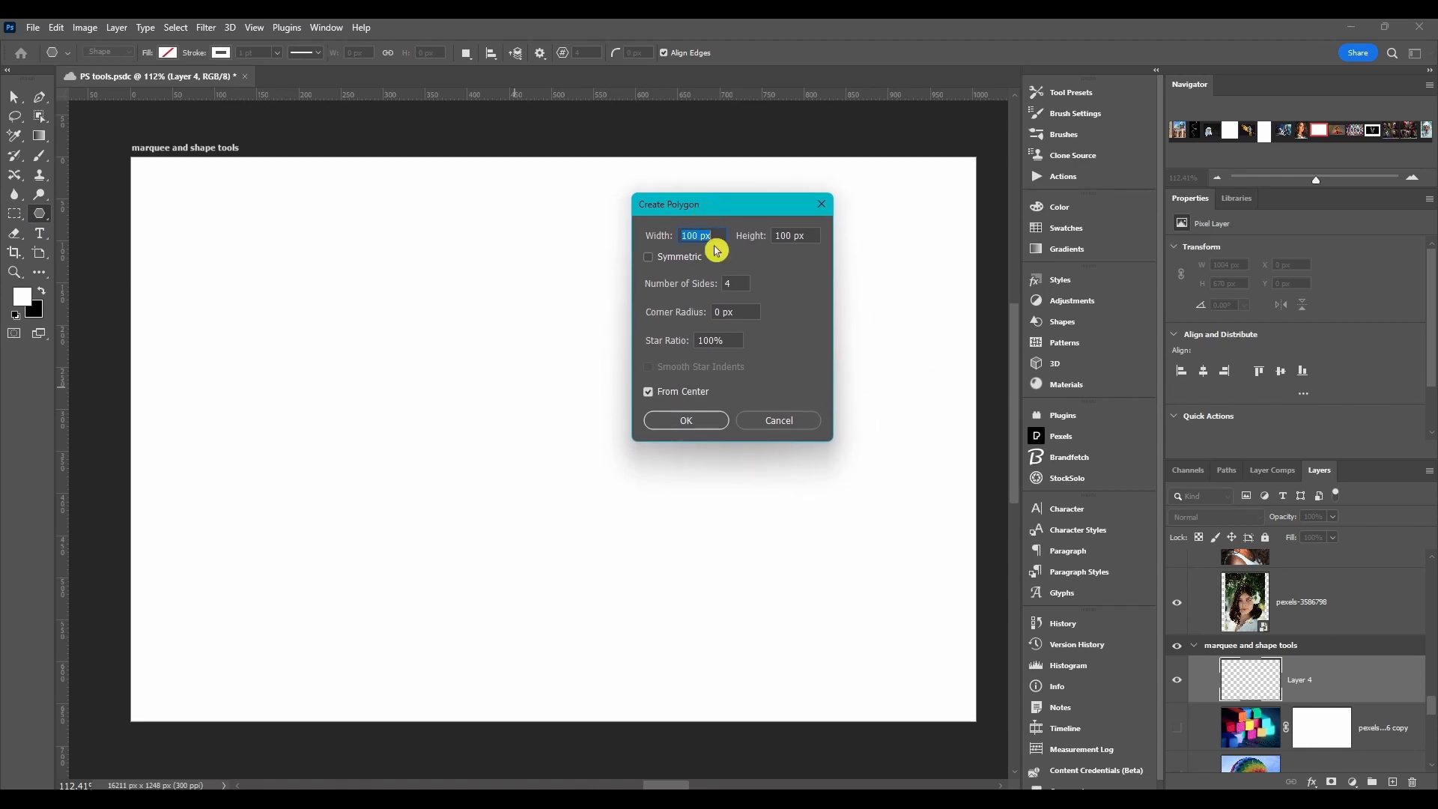
left_click(650, 259)
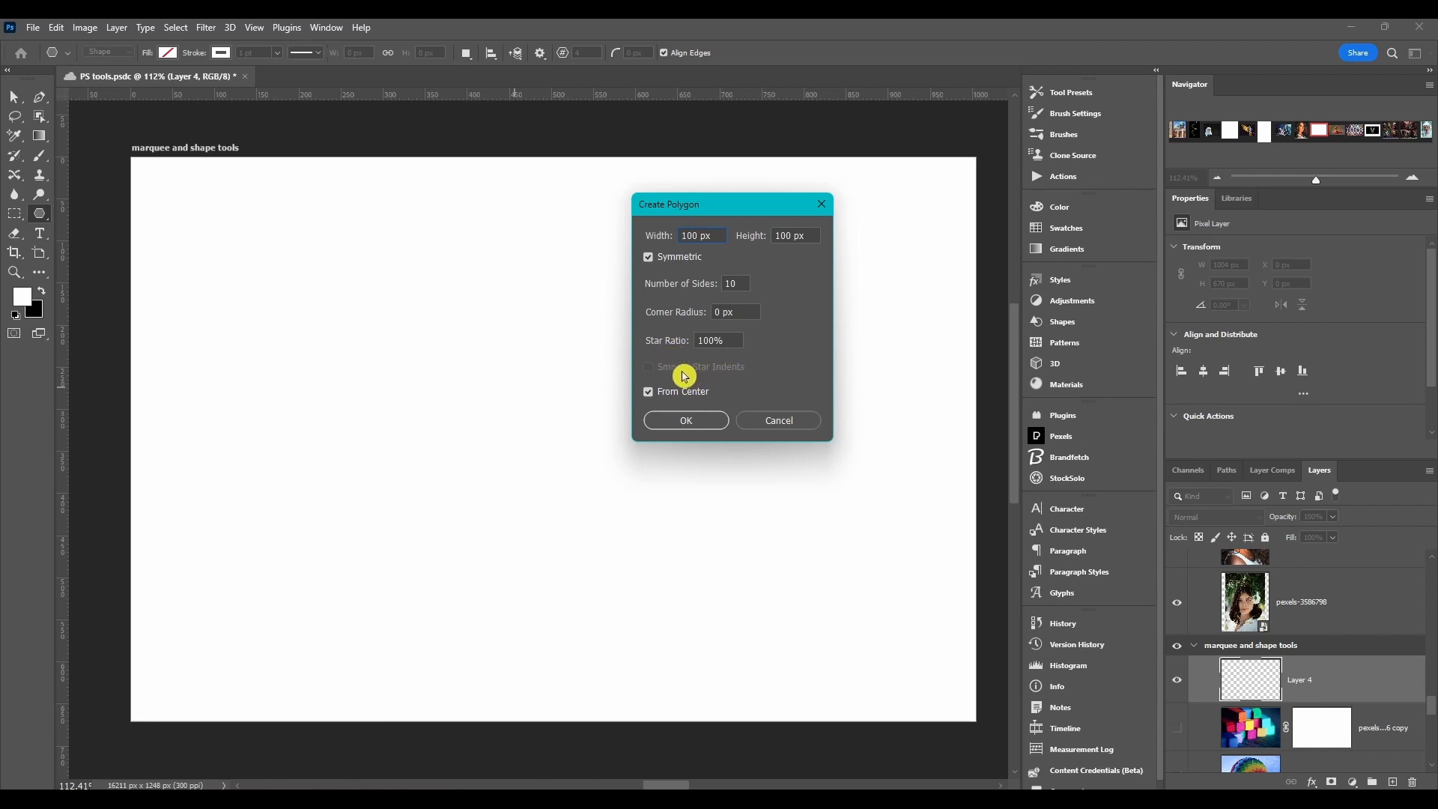
left_click(698, 423)
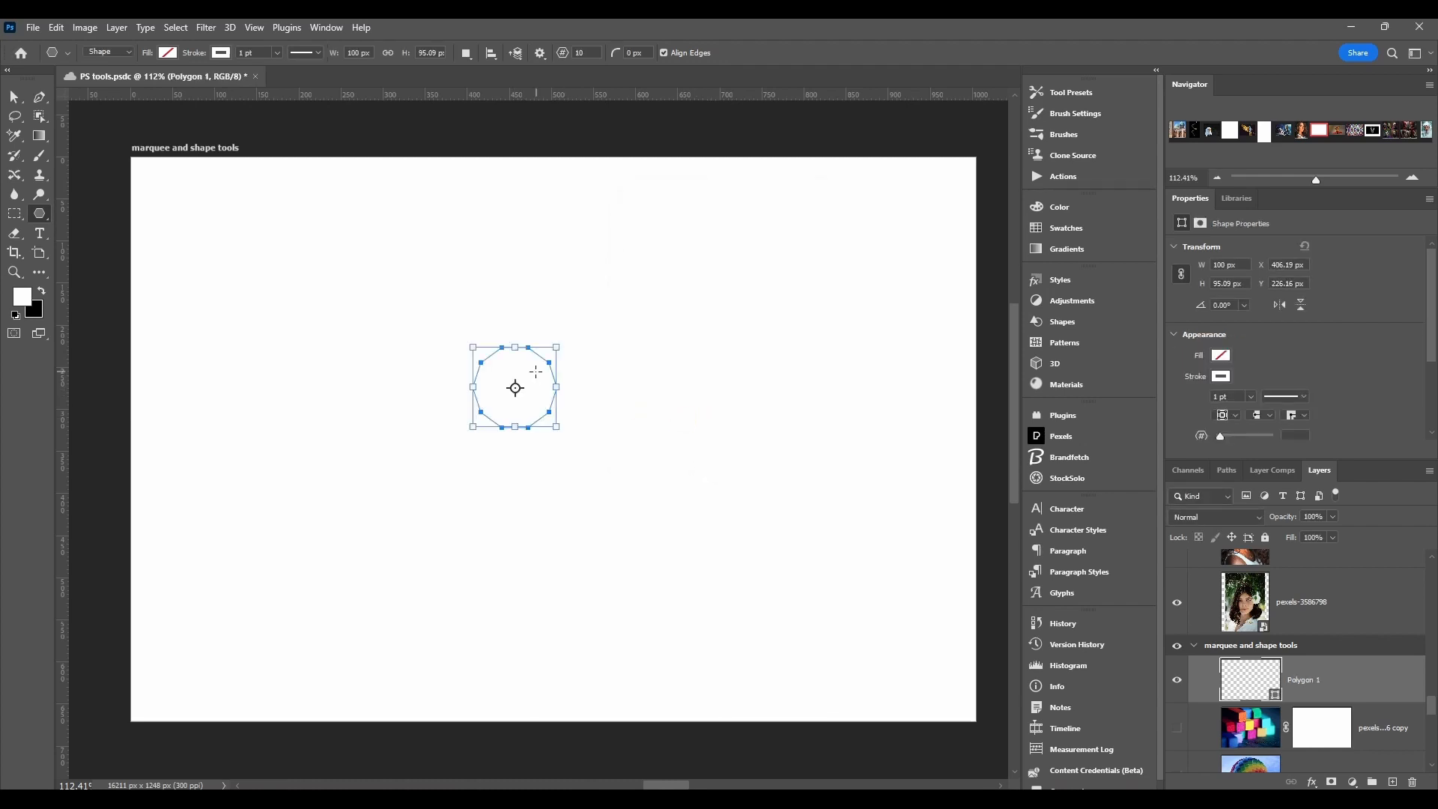
Step: Enlarge the 10-sided polygon to about 201 px wide and 184 px high, and try adjusting its corner rounding on the canvas
left_click_drag(515, 349, 515, 272)
left_click_drag(557, 353, 641, 352)
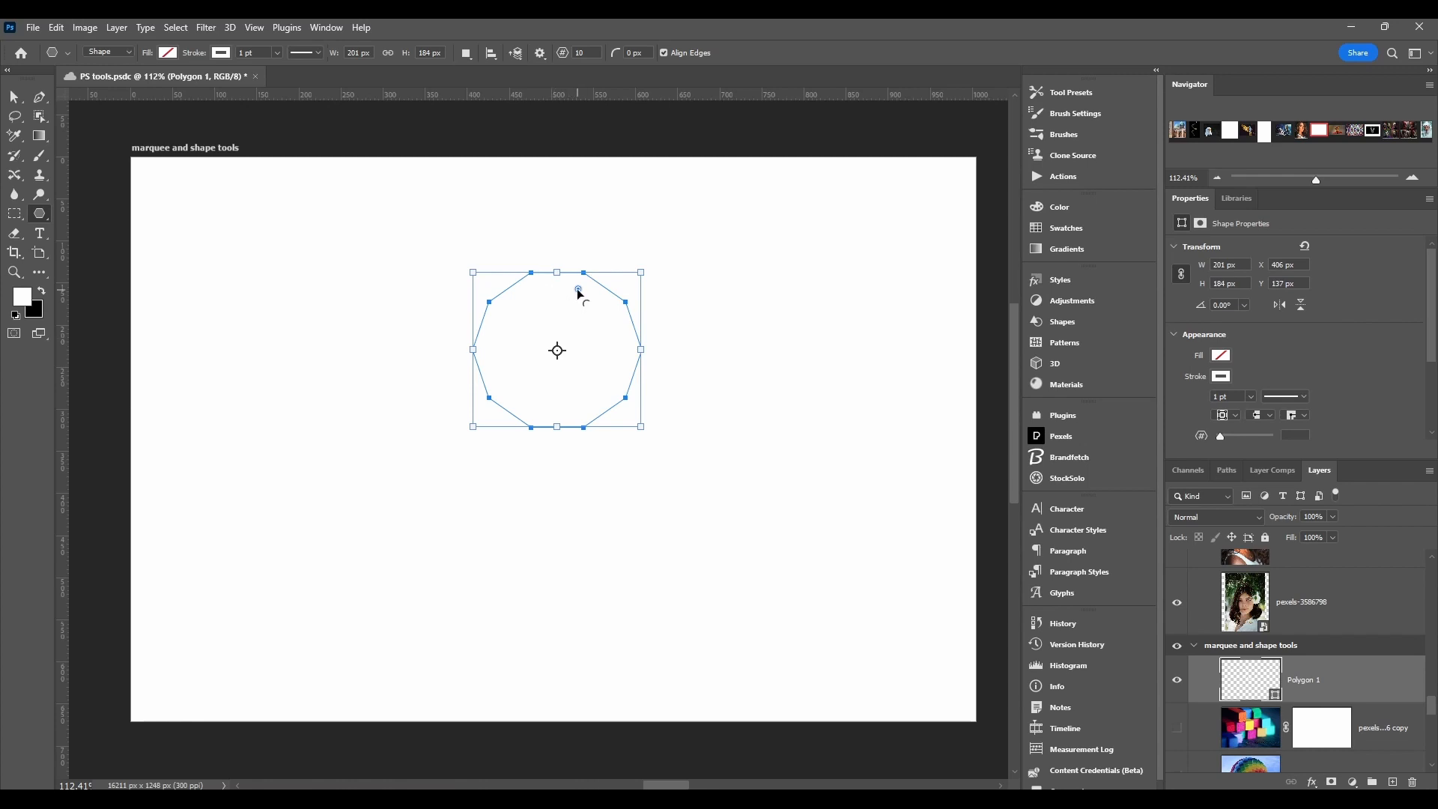
mouse_move(581, 294)
left_mouse_down()
mouse_move(552, 324)
mouse_move(577, 292)
mouse_move(569, 304)
mouse_move(575, 263)
mouse_move(579, 288)
mouse_move(588, 271)
left_mouse_up()
Step: Set the polygon's number of sides to 12 and its corner radius to about 12.76 px
scroll(1291, 363, "down", 2)
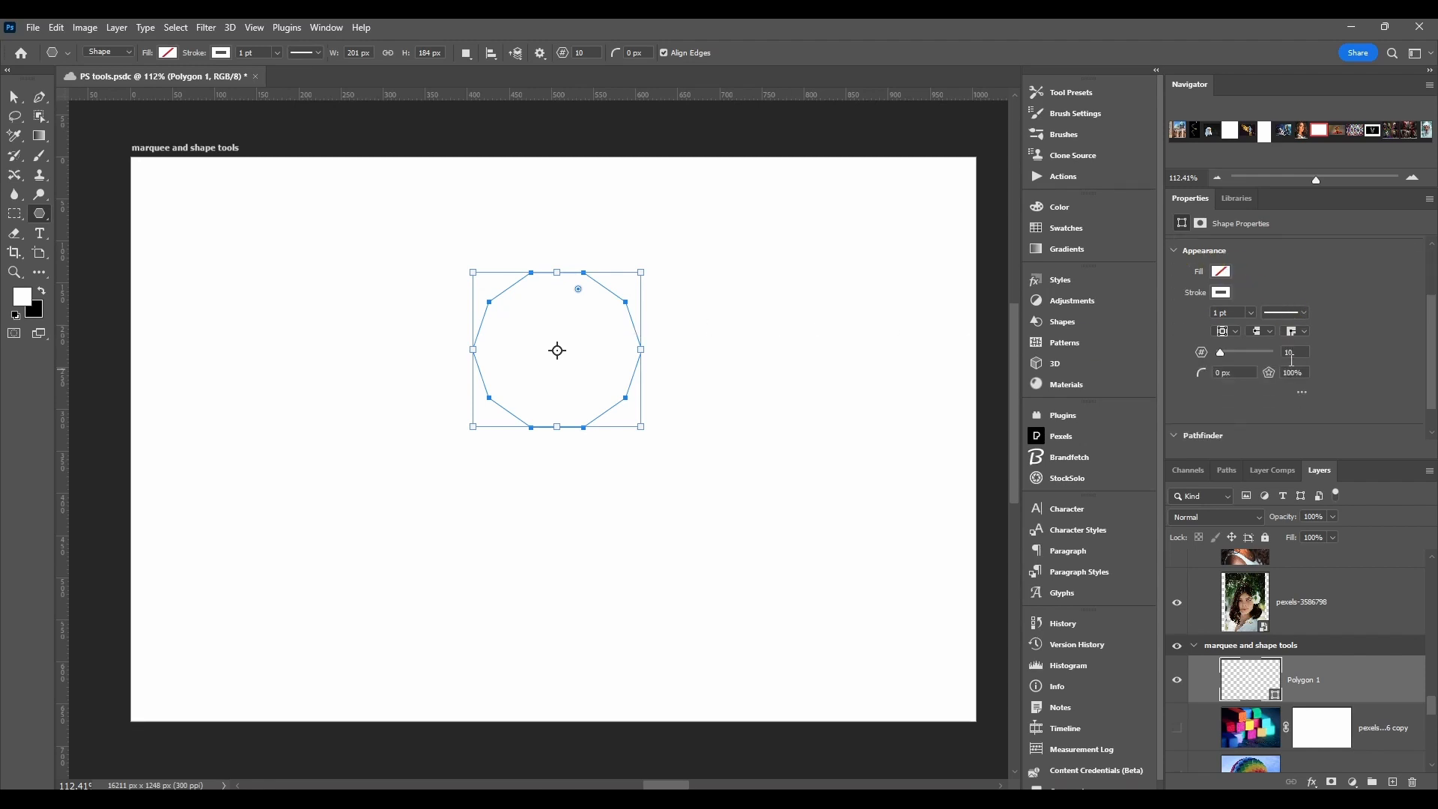
scroll(1291, 363, "down", 2)
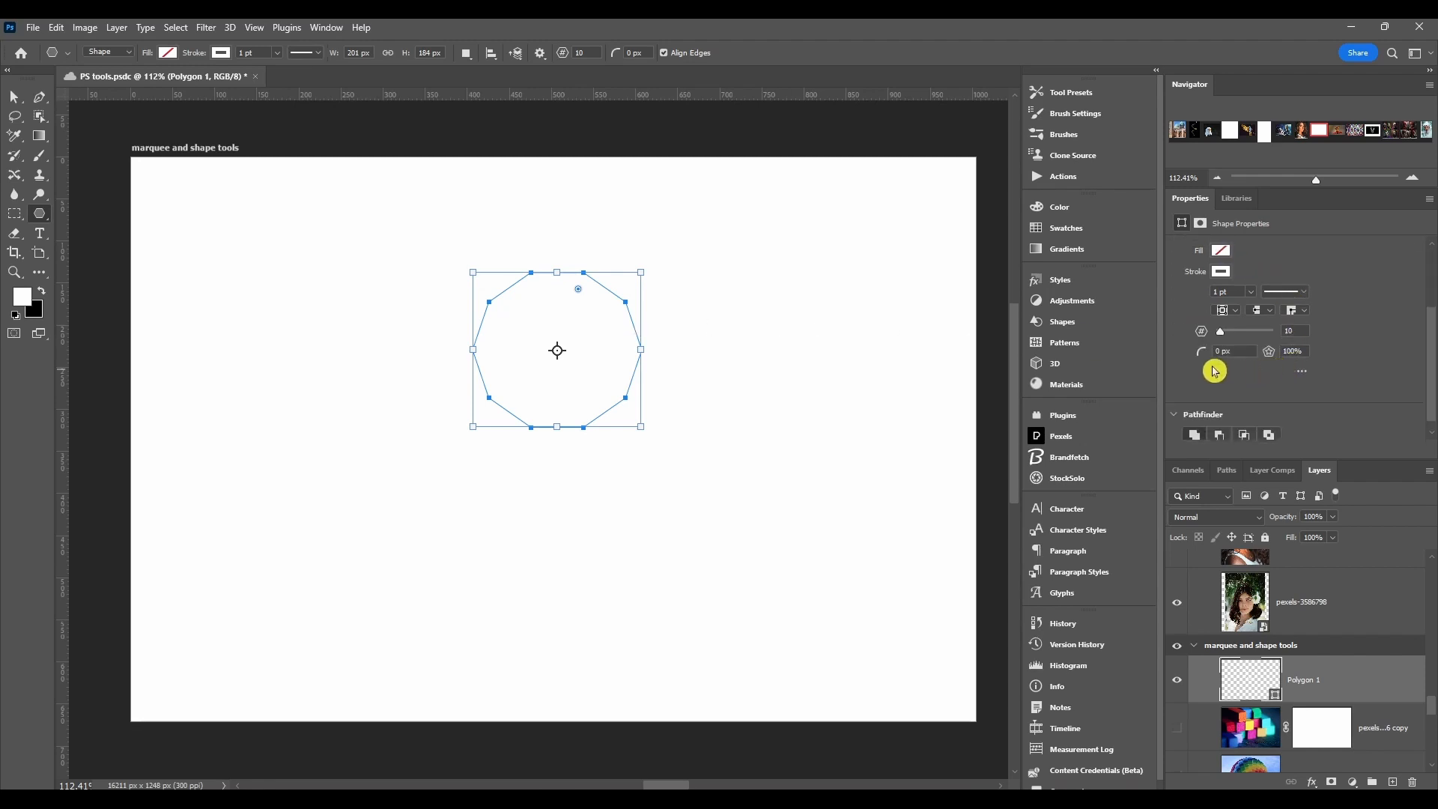
left_click_drag(1205, 335, 1200, 378)
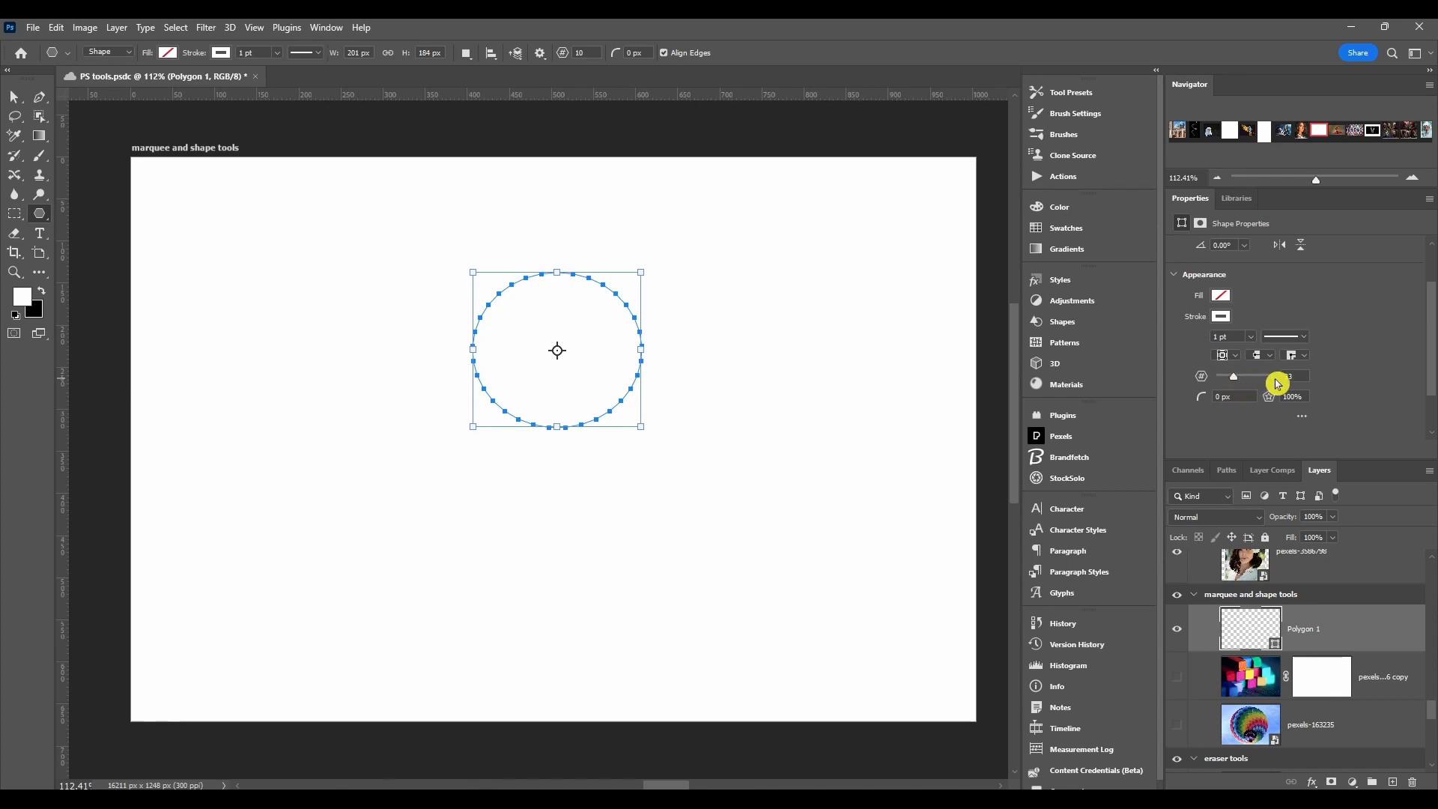
left_click_drag(1236, 378, 1197, 376)
scroll(1203, 354, "down", 1)
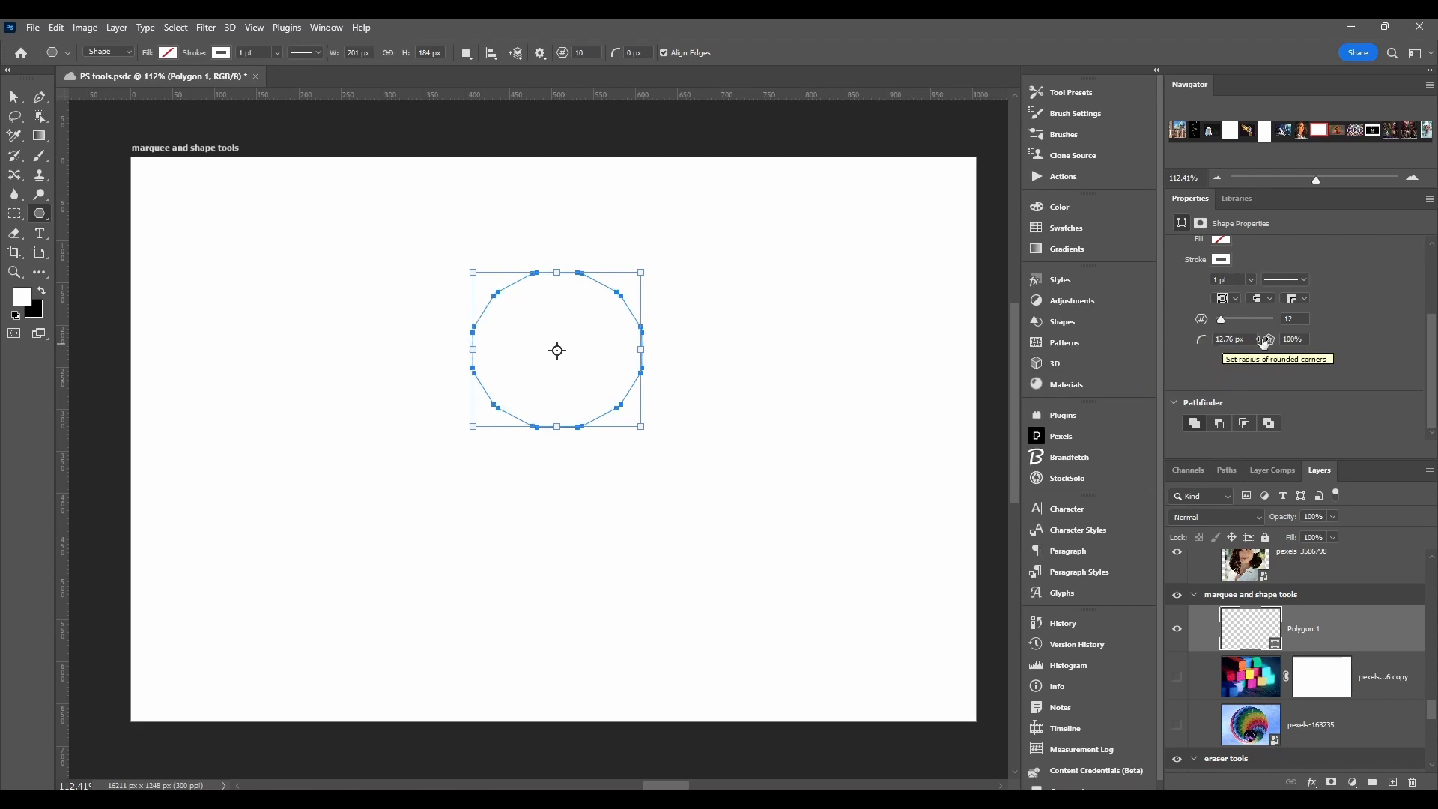
Step: Turn the polygon into an 8-pointed star with a 0 px corner radius and a 30% star ratio
left_click_drag(1269, 342, 1221, 325)
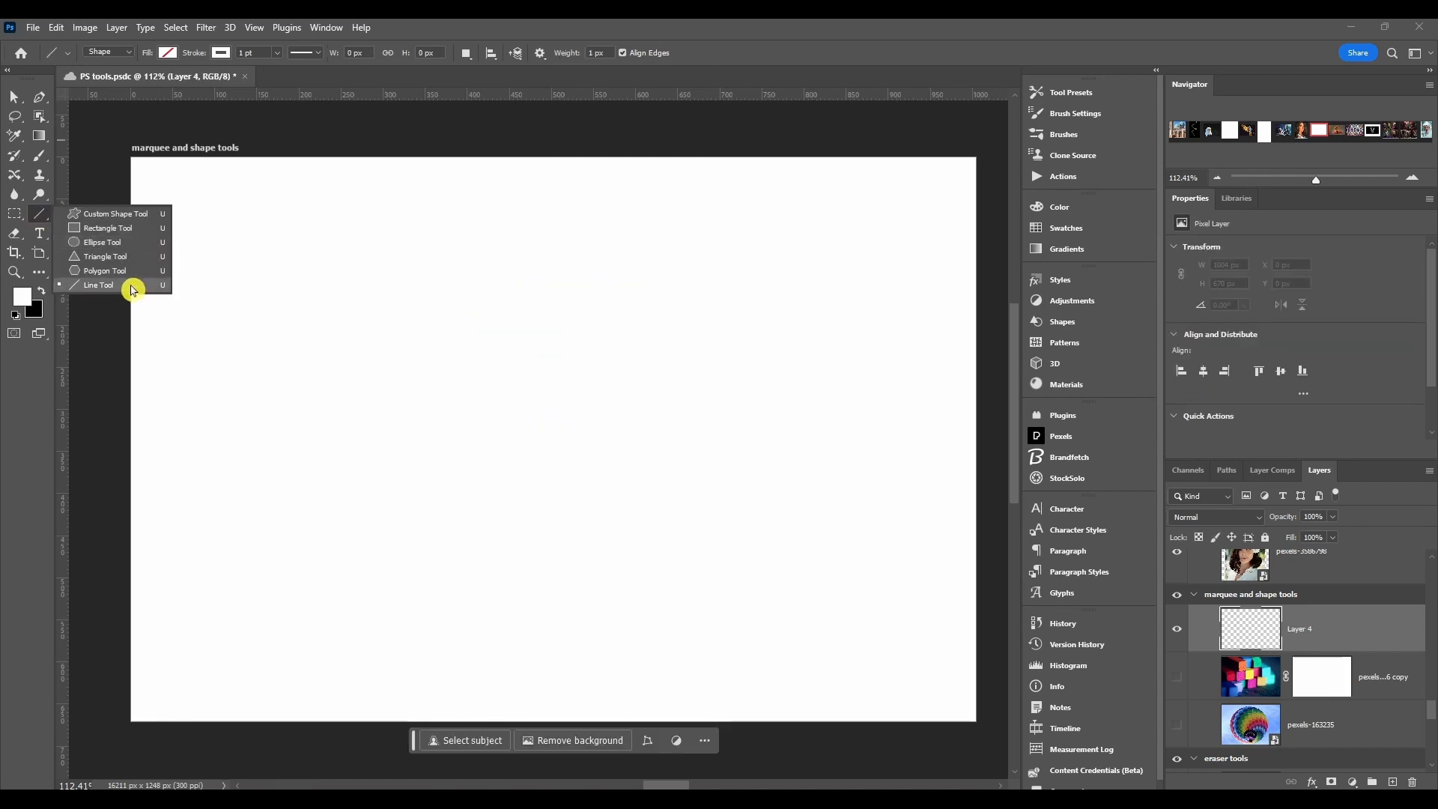
Step: Draw three diagonal lines with the Line tool, the last one about 211 px long
left_click(132, 288)
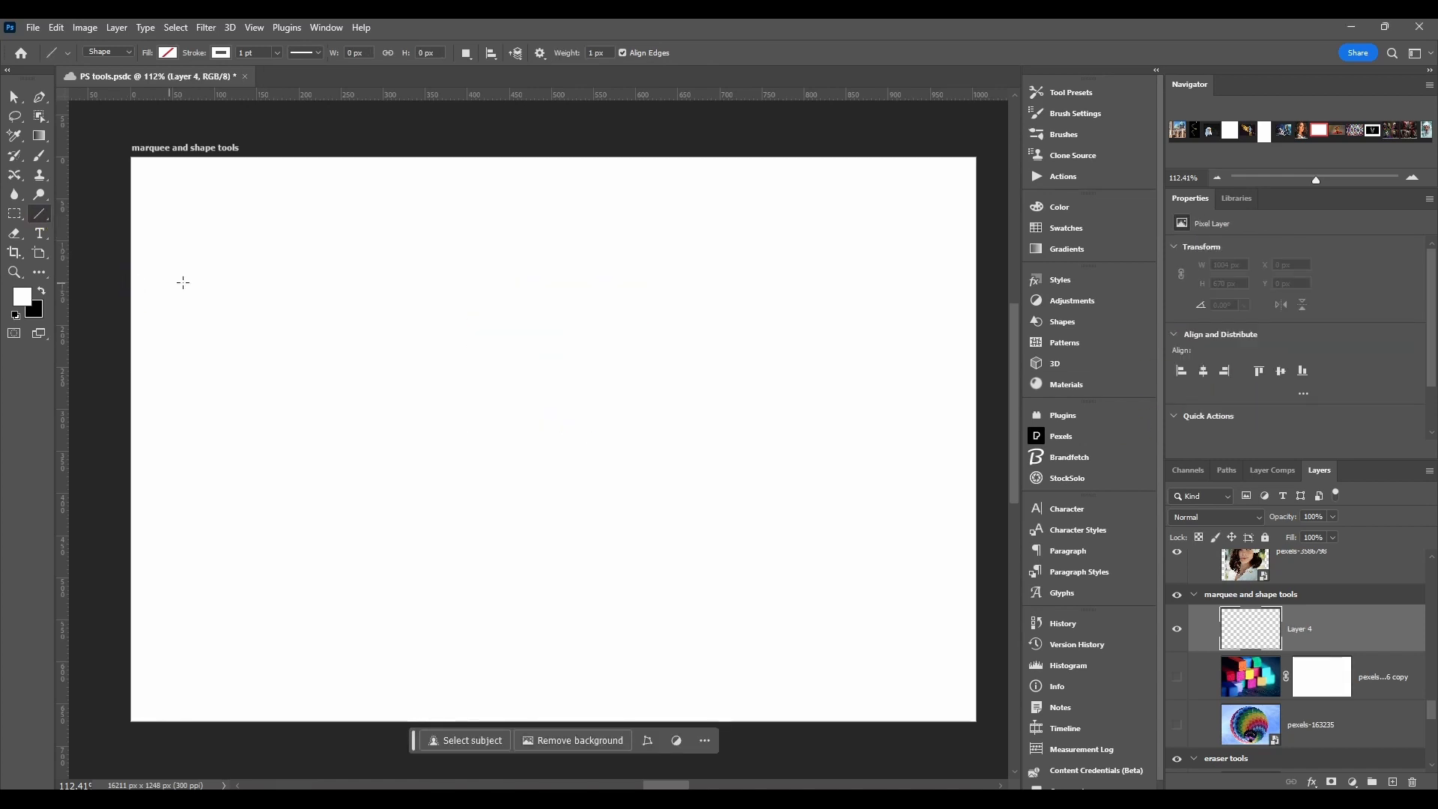
left_click_drag(226, 271, 546, 398)
left_click_drag(632, 458, 384, 508)
left_click_drag(373, 447, 509, 334)
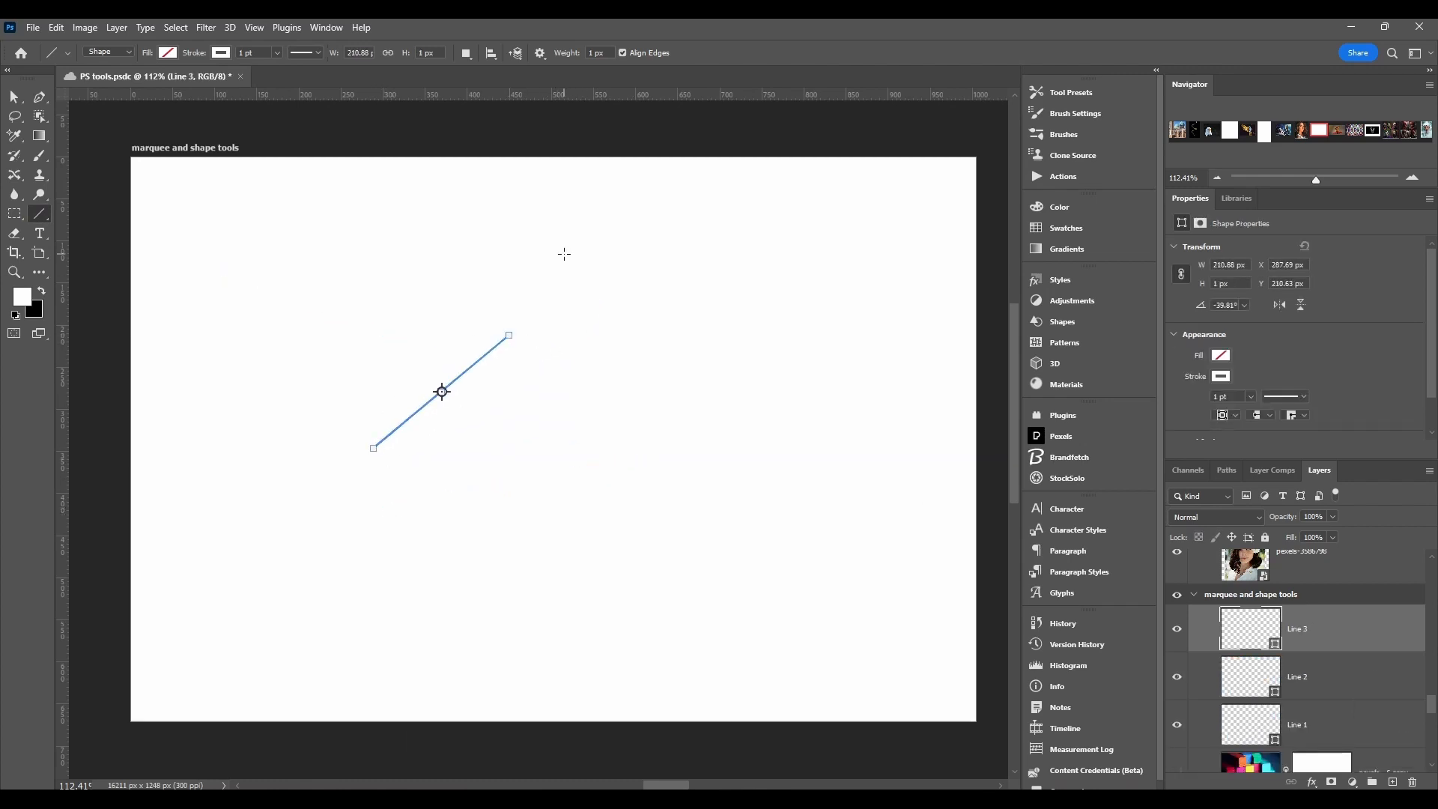
Step: Draw four slanting lines one below another and a vertical line about 151 px long
left_click_drag(507, 283, 728, 386)
left_click_drag(466, 333, 682, 424)
left_click_drag(436, 407, 701, 485)
left_click_drag(447, 490, 736, 516)
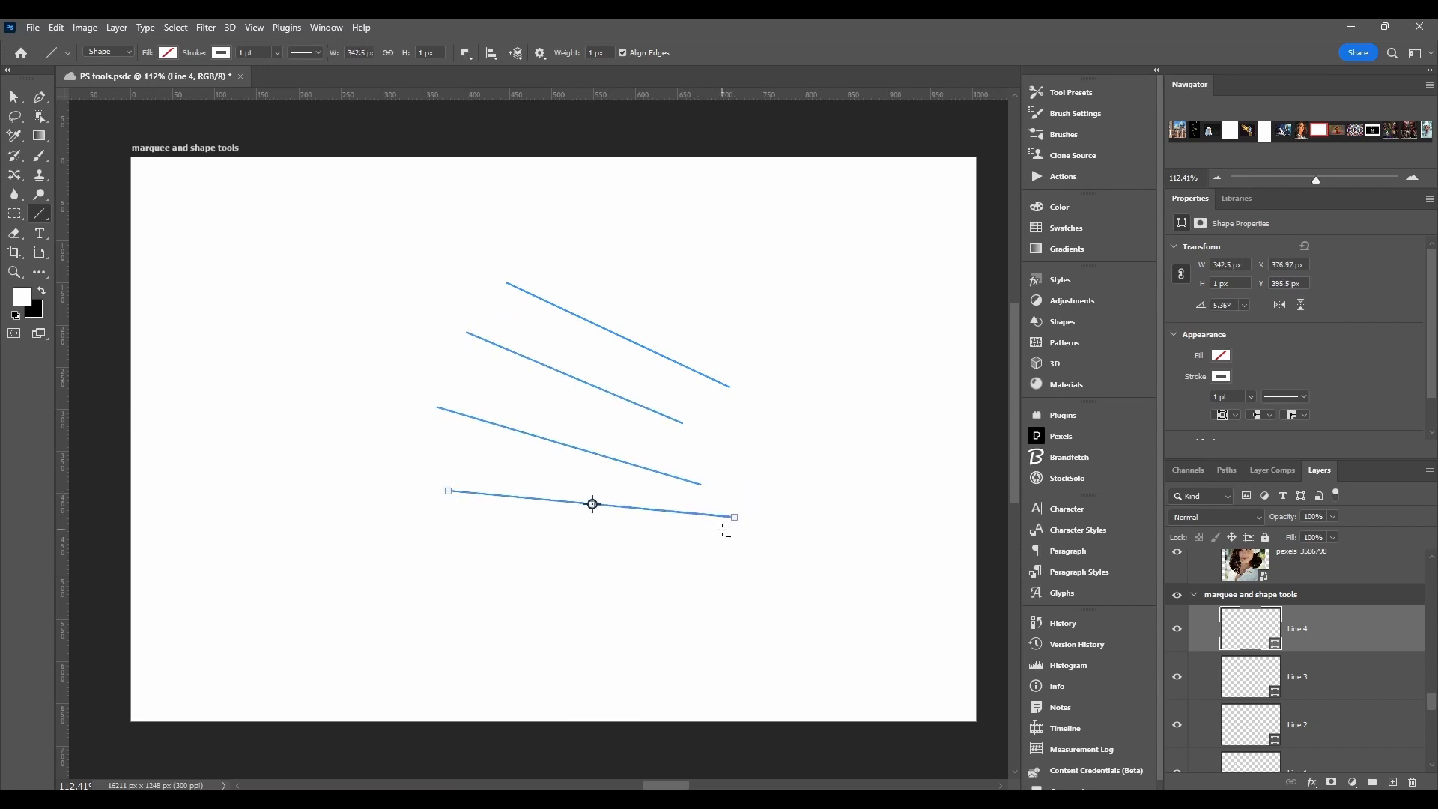
left_click_drag(296, 337, 296, 210)
scroll(536, 436, "up", 5)
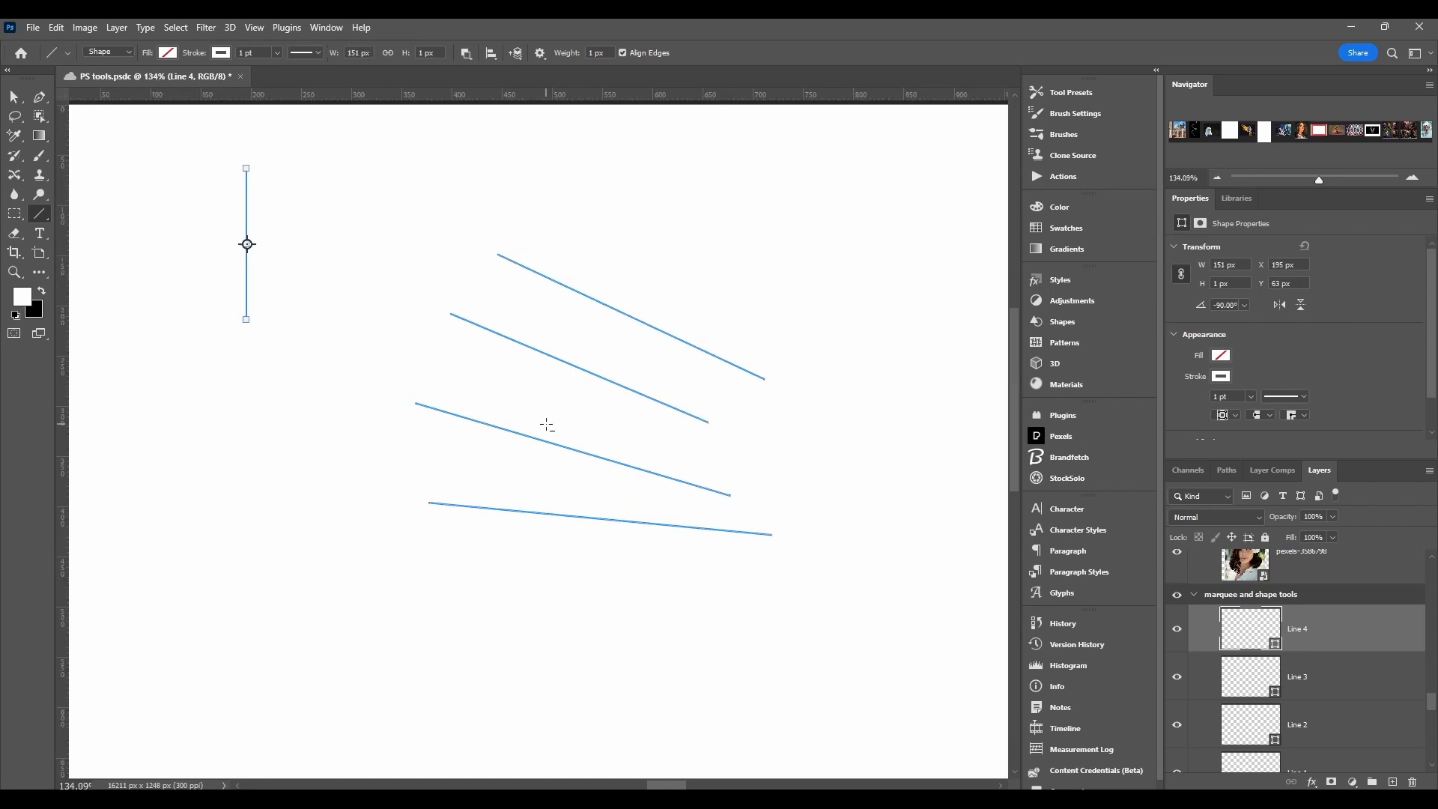
scroll(525, 455, "up", 5)
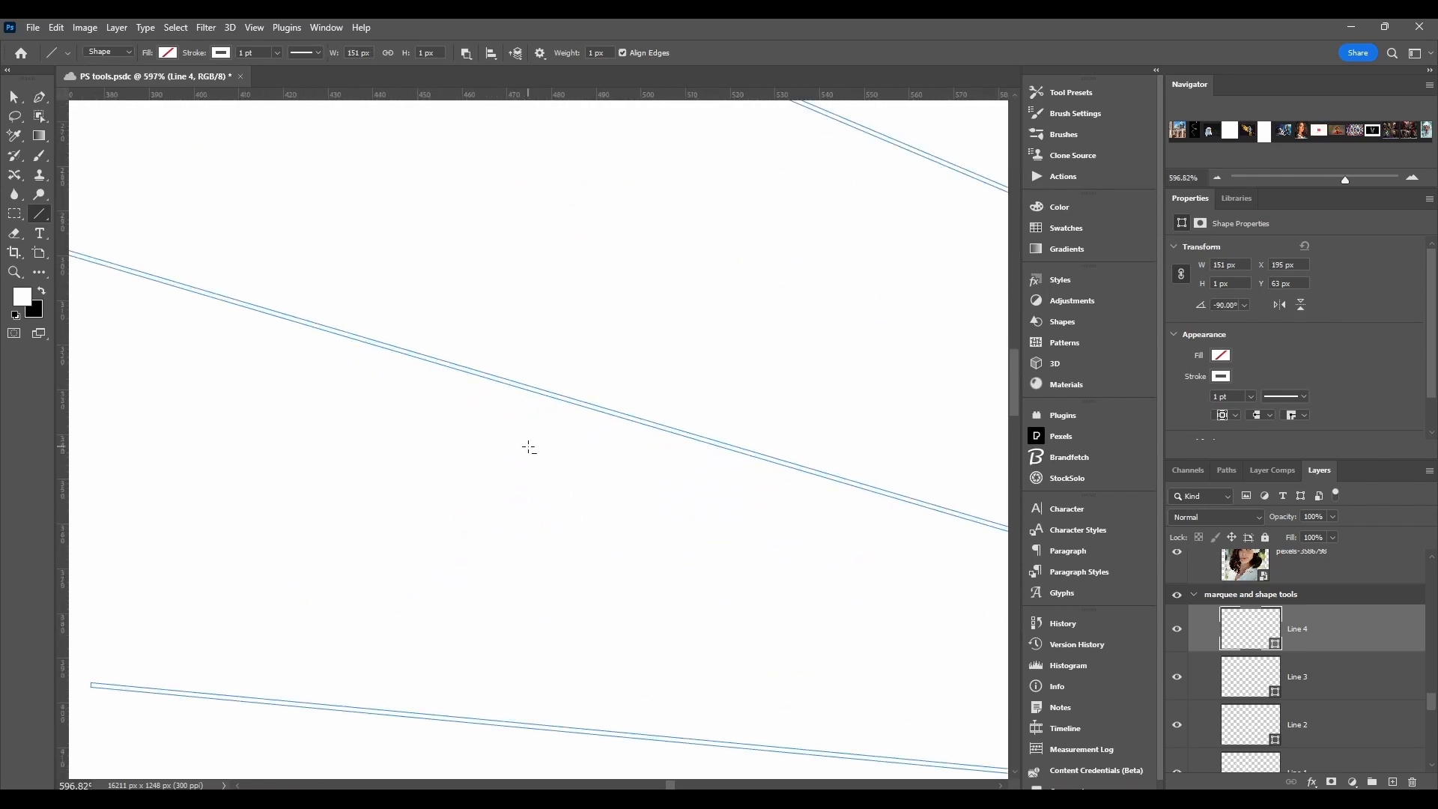
Step: Draw a gently sloping line about 73 px long and short slanted lines above it, one about 16 px long
scroll(528, 447, "down", 2)
left_click_drag(282, 459, 529, 494)
scroll(529, 493, "up", 5)
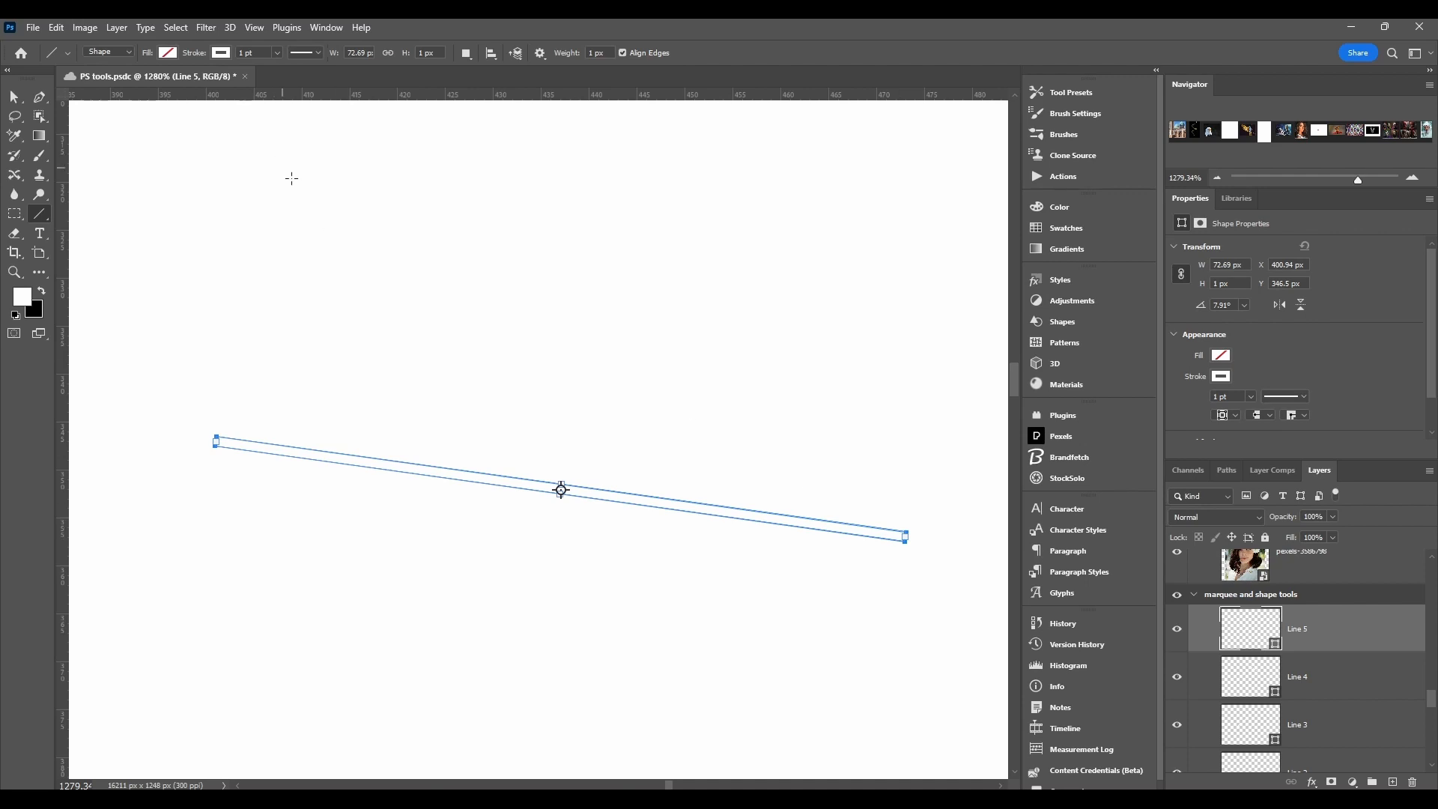
mouse_move(339, 218)
left_mouse_down()
mouse_move(561, 250)
mouse_move(483, 317)
left_mouse_up()
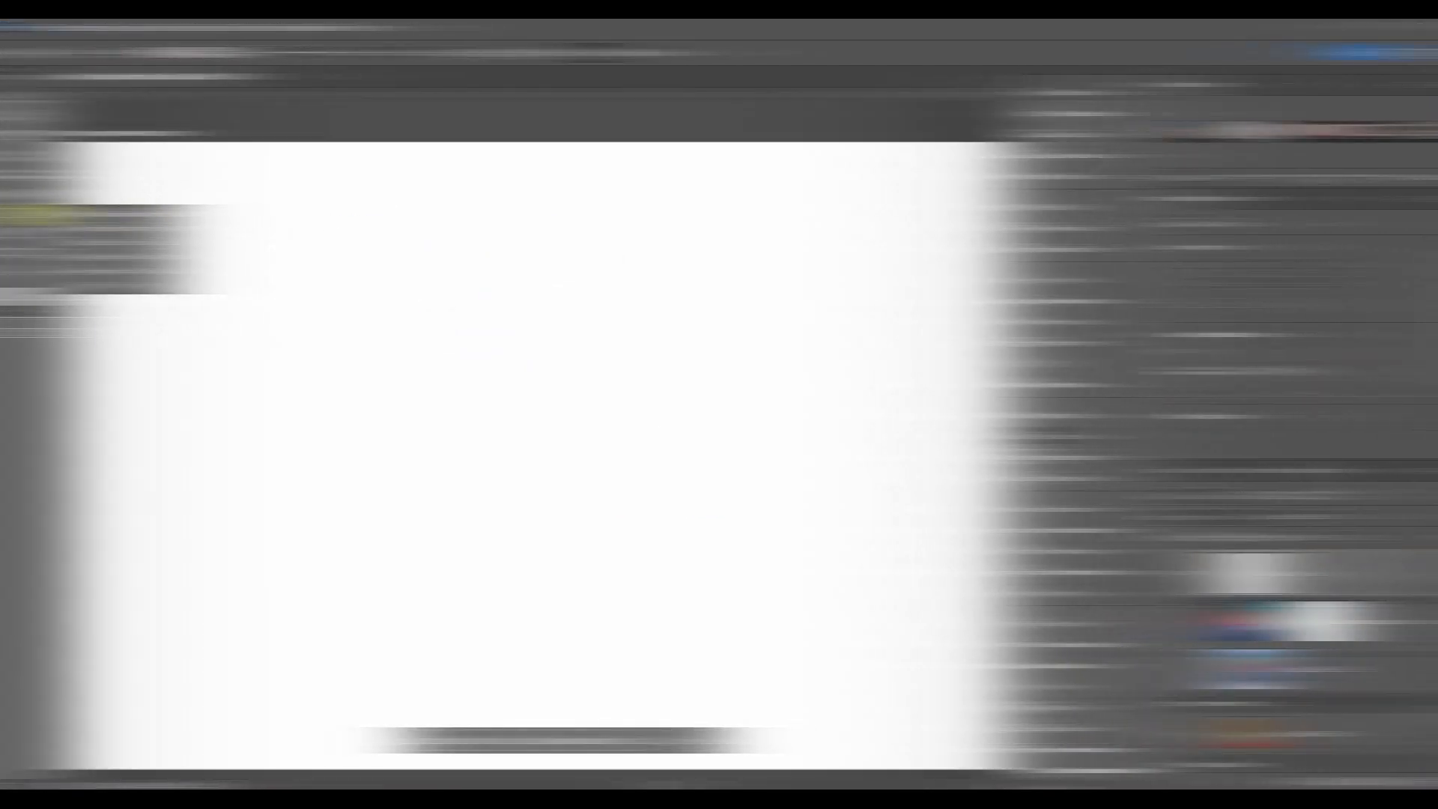
Step: Draw the viking custom shape about 340 px wide and 336 px high with the Custom Shape tool
left_click_drag(39, 213, 156, 214)
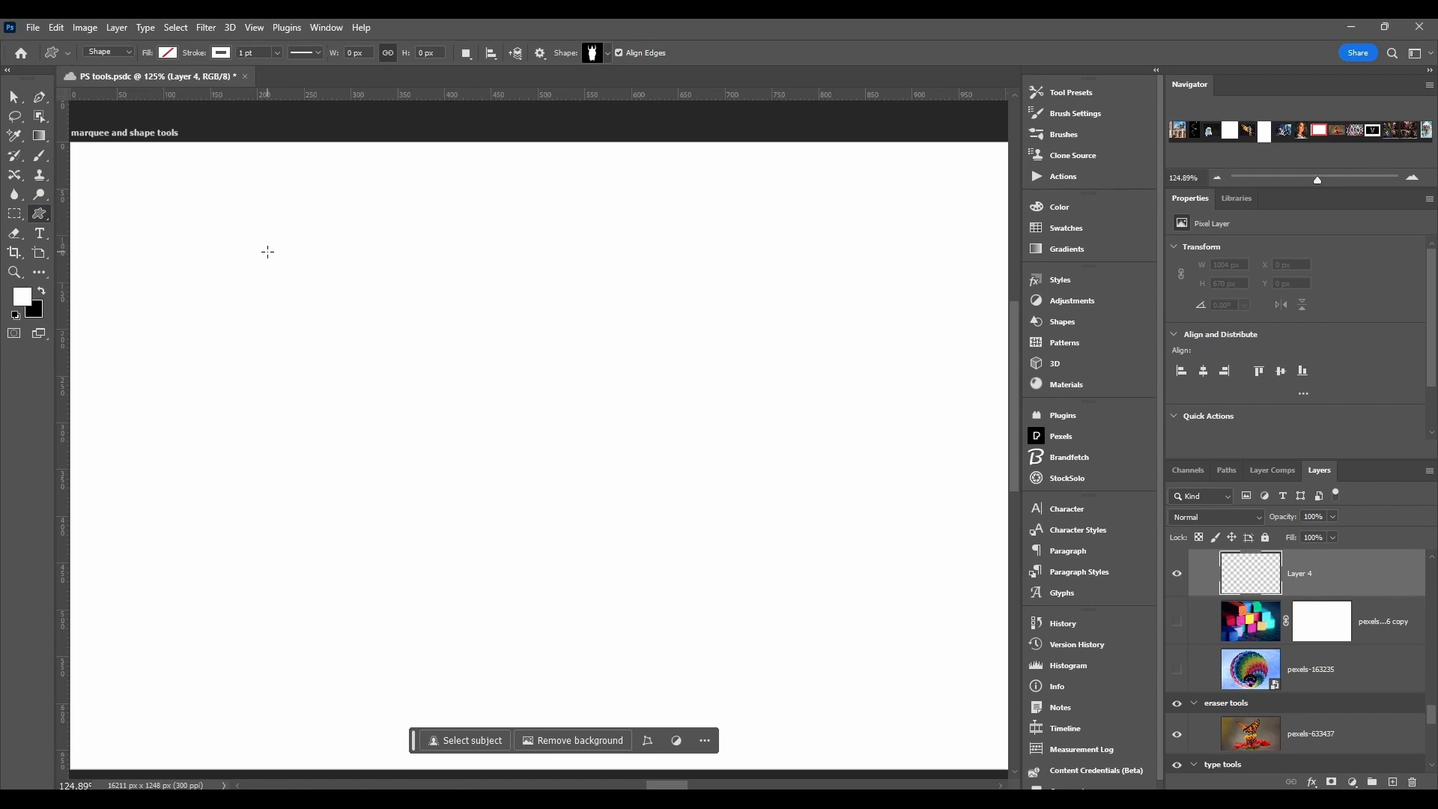
left_click_drag(271, 307, 585, 618)
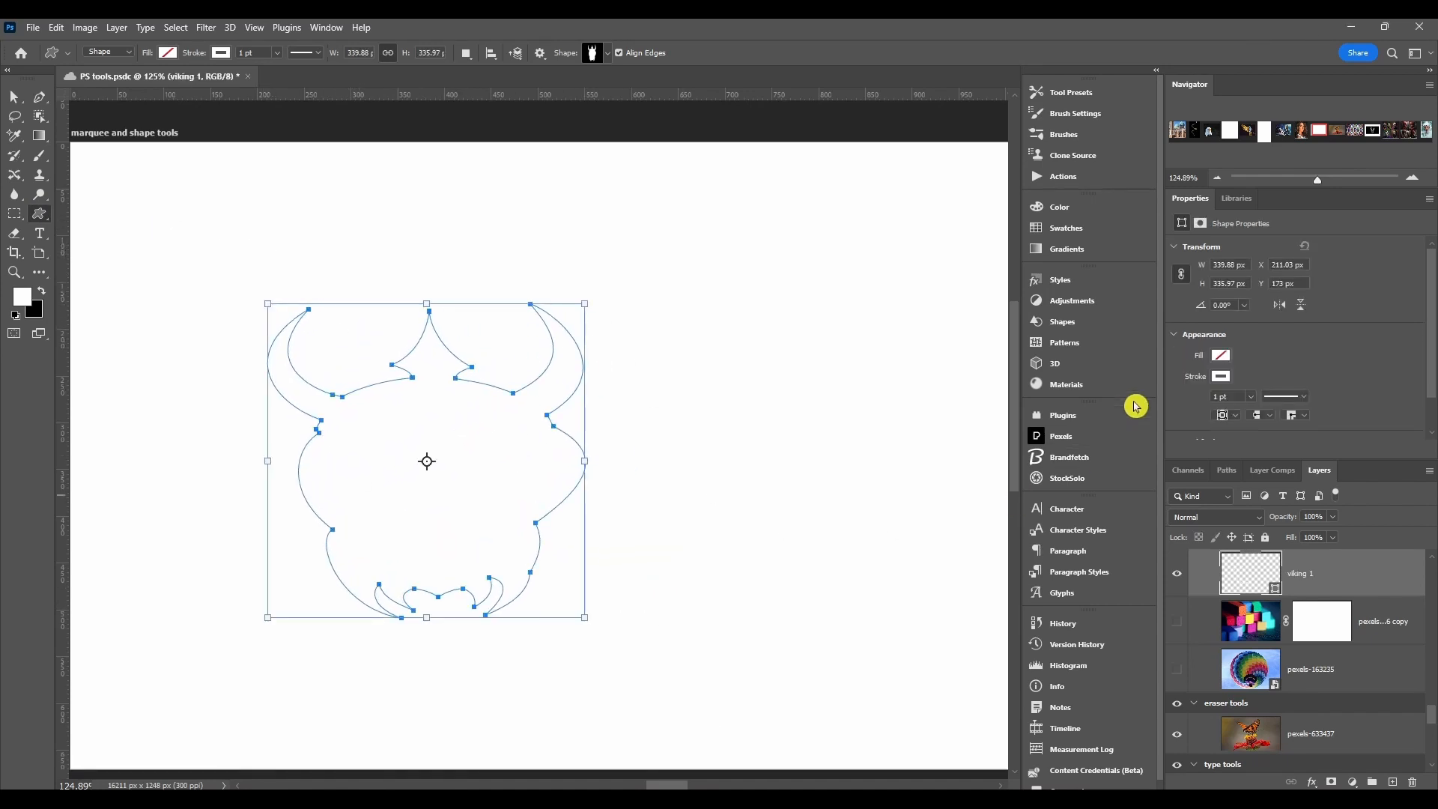
Step: Draw canoe, sailboat and schooner shapes from the Boats group, and a maple tree about 106 px wide and 297 px high
left_click(1078, 322)
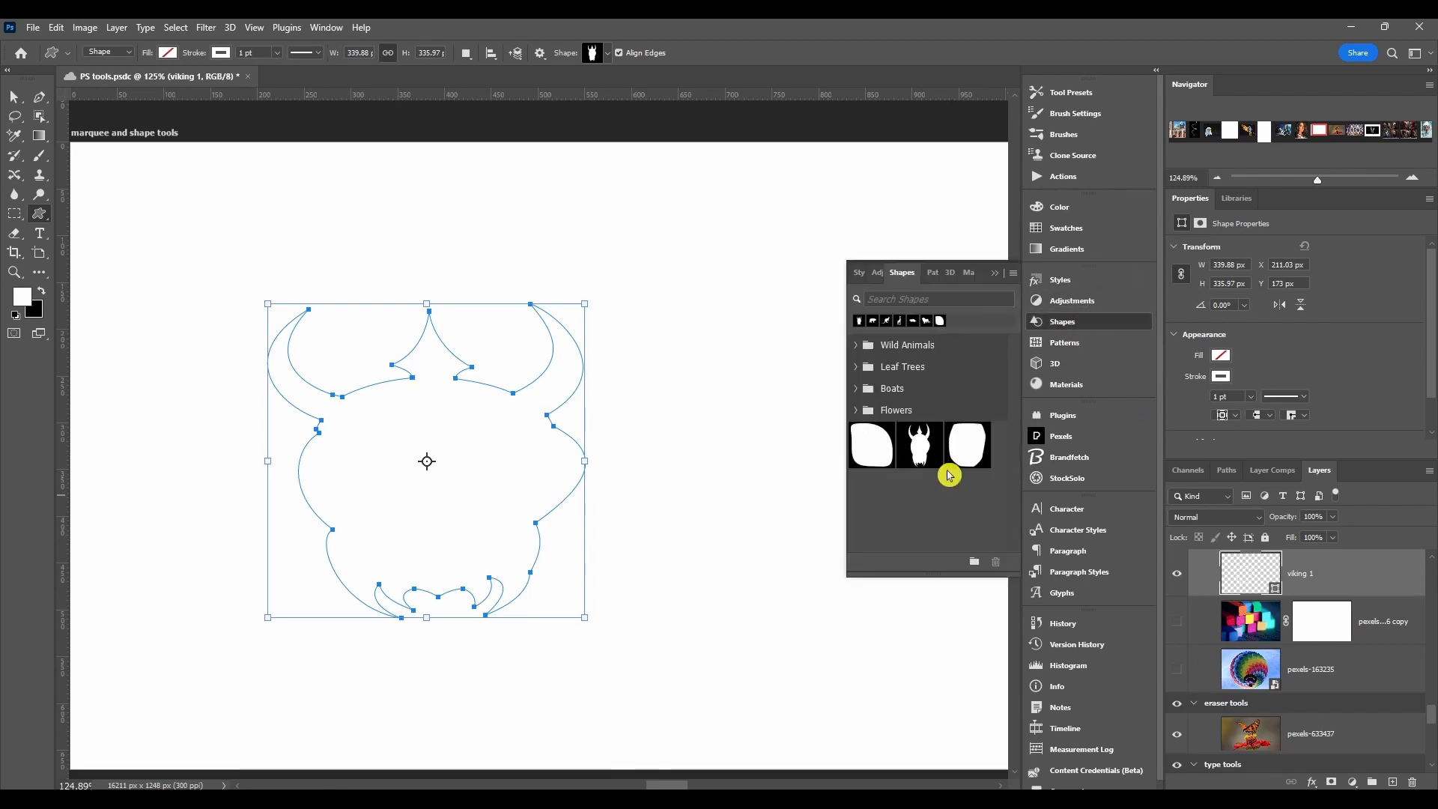
scroll(898, 531, "up", 1)
left_click(855, 389)
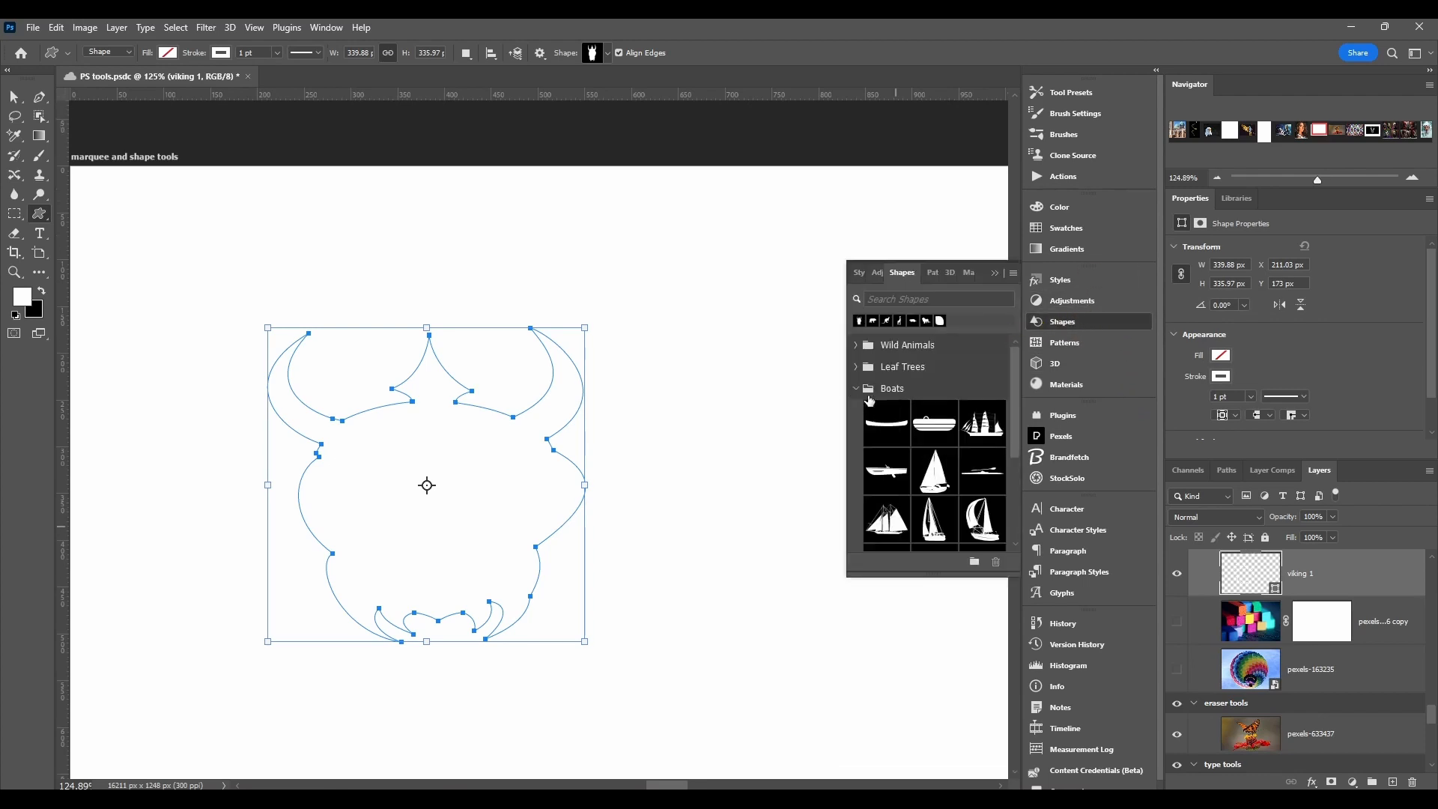
left_click(896, 433)
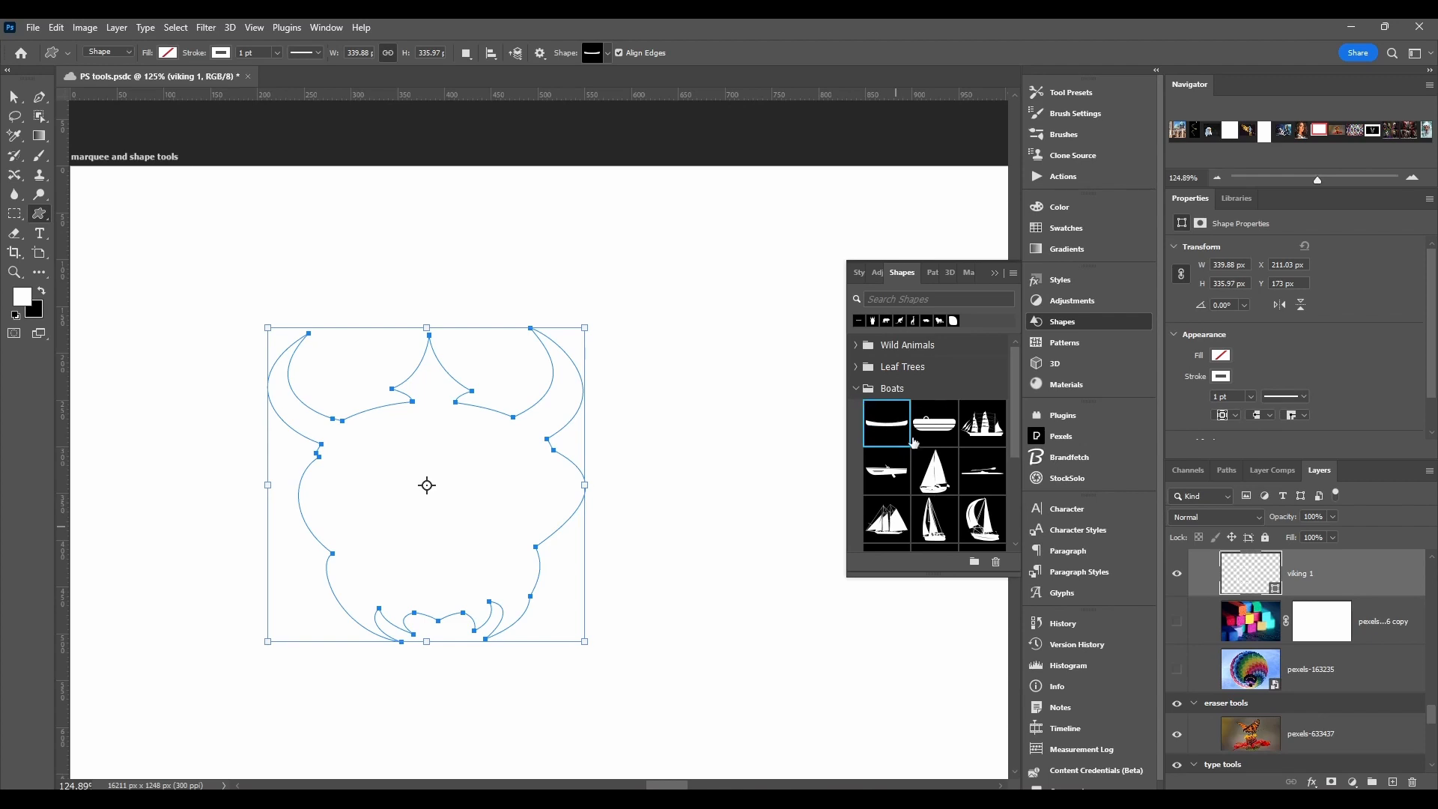
left_click_drag(730, 283, 258, 204)
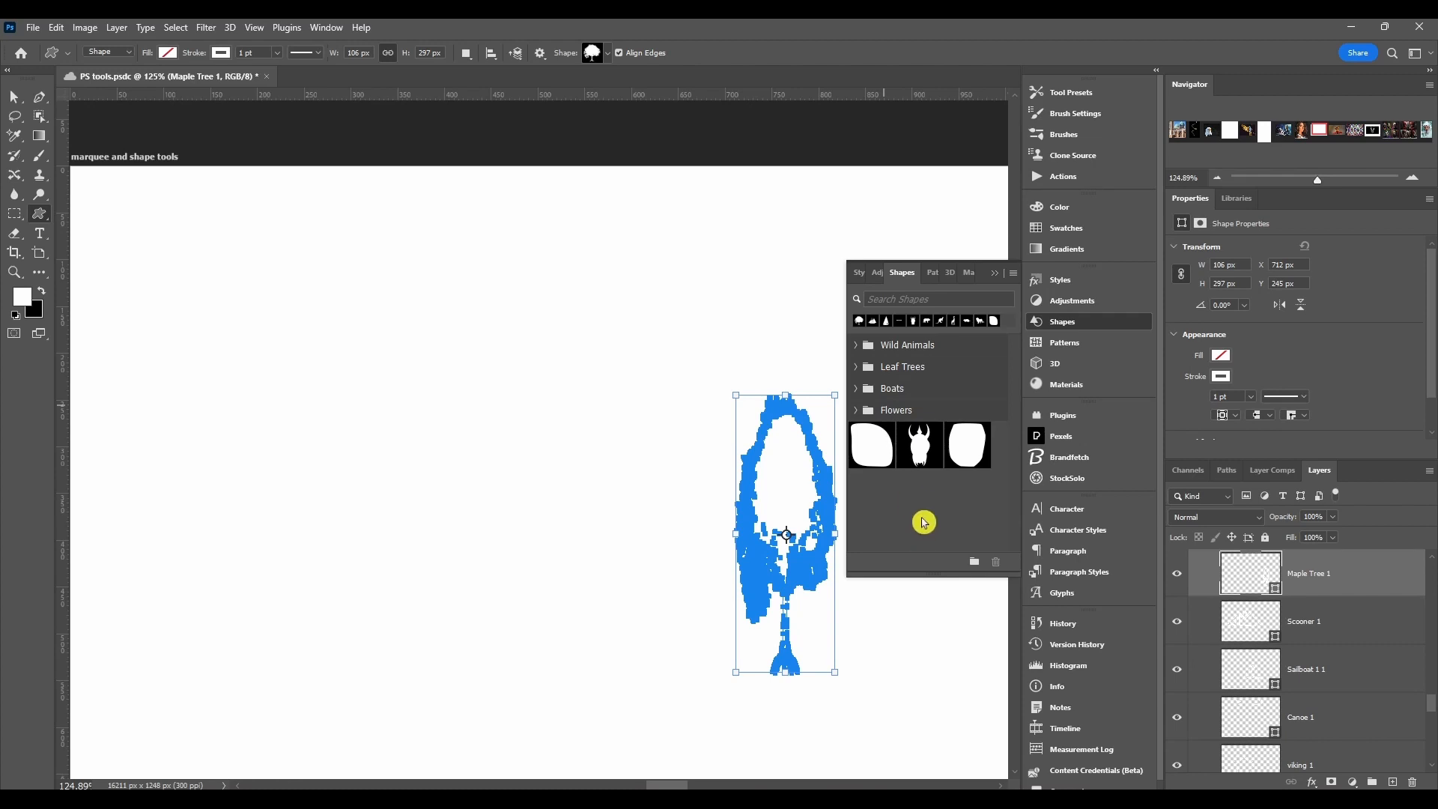
Step: Draw more viking custom shapes, the last about 450 px wide and 461 px high
left_click(915, 448)
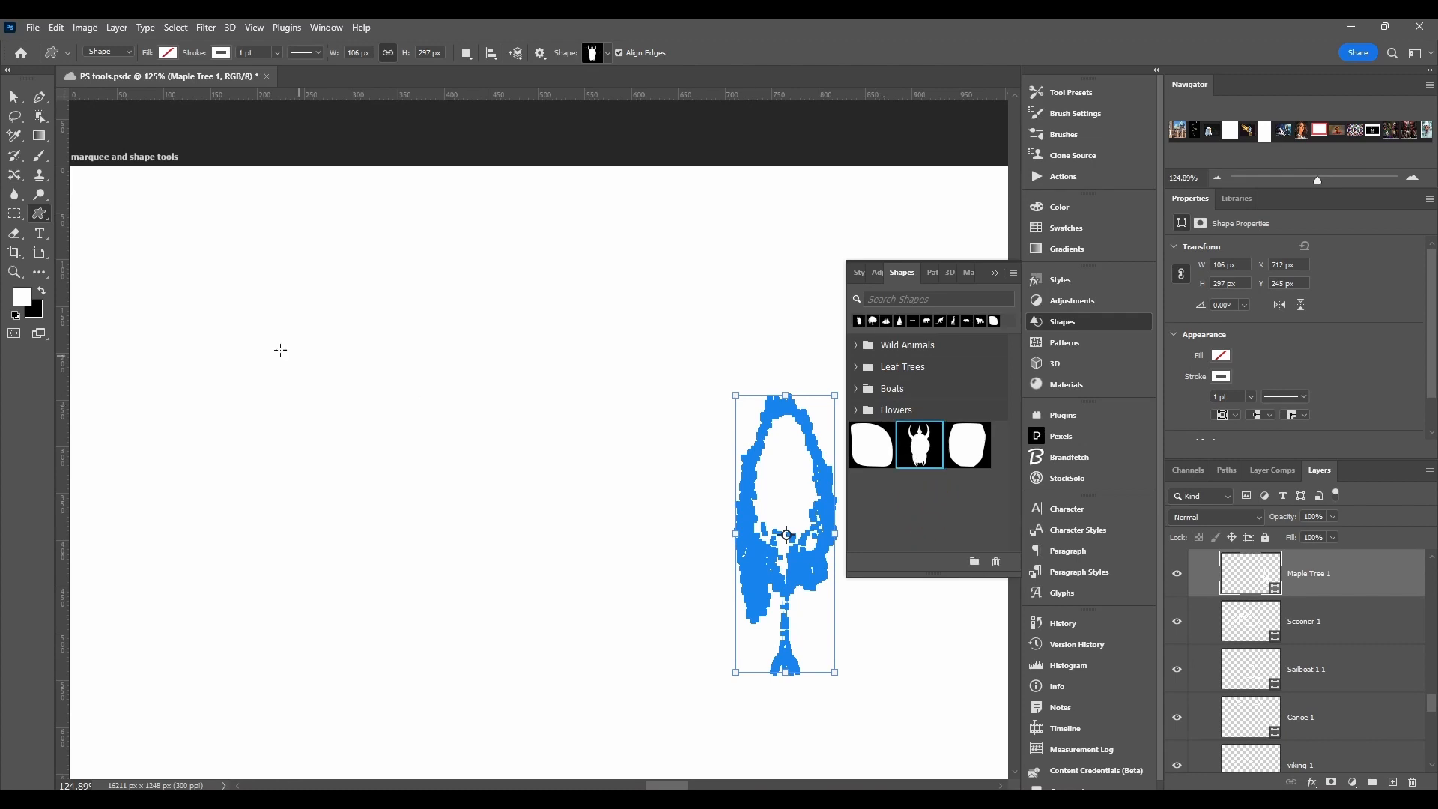
left_click_drag(196, 262, 618, 655)
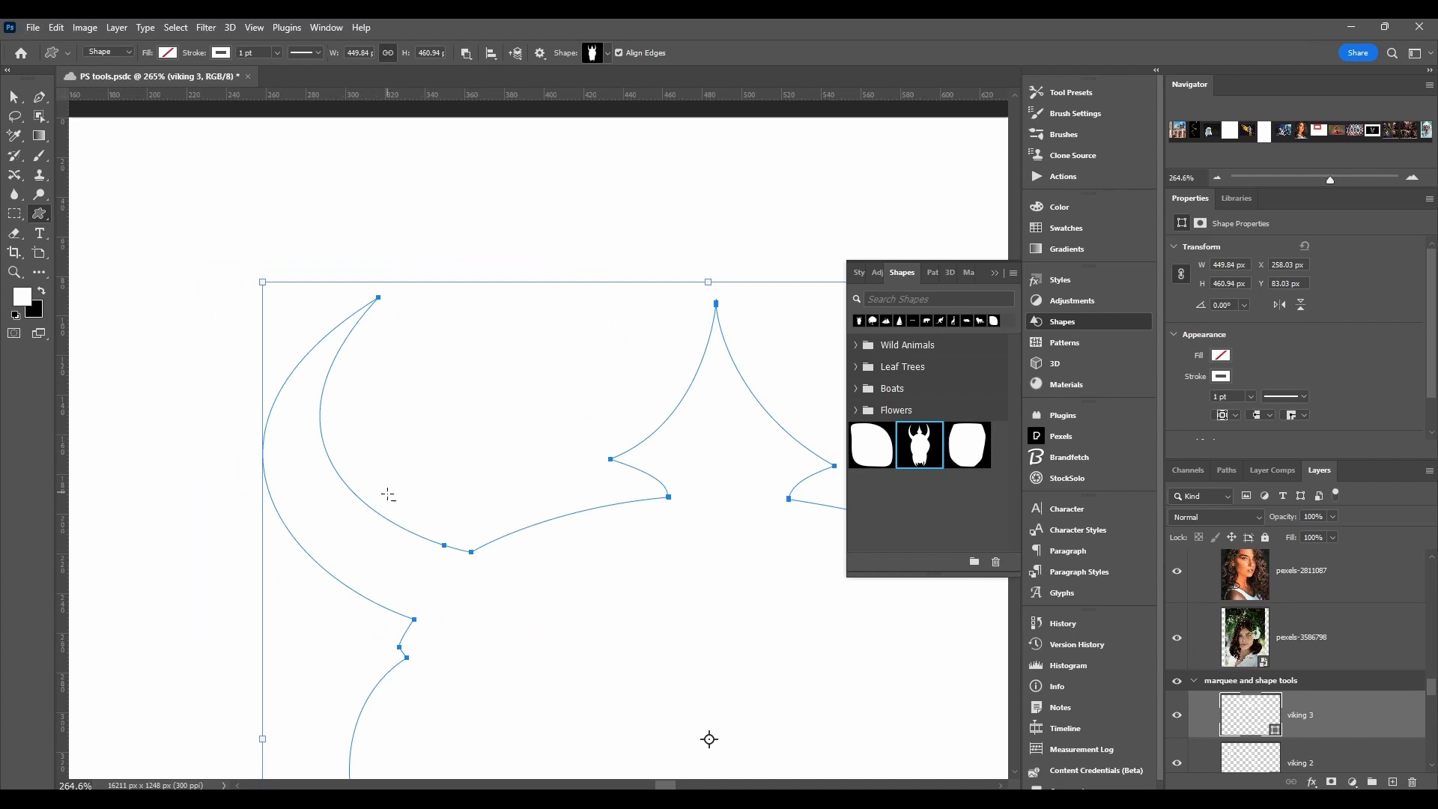
Step: Compare the viking shape's vector edges with the portrait photo's pixels at high magnification
scroll(385, 495, "down", 6)
scroll(386, 500, "down", 3)
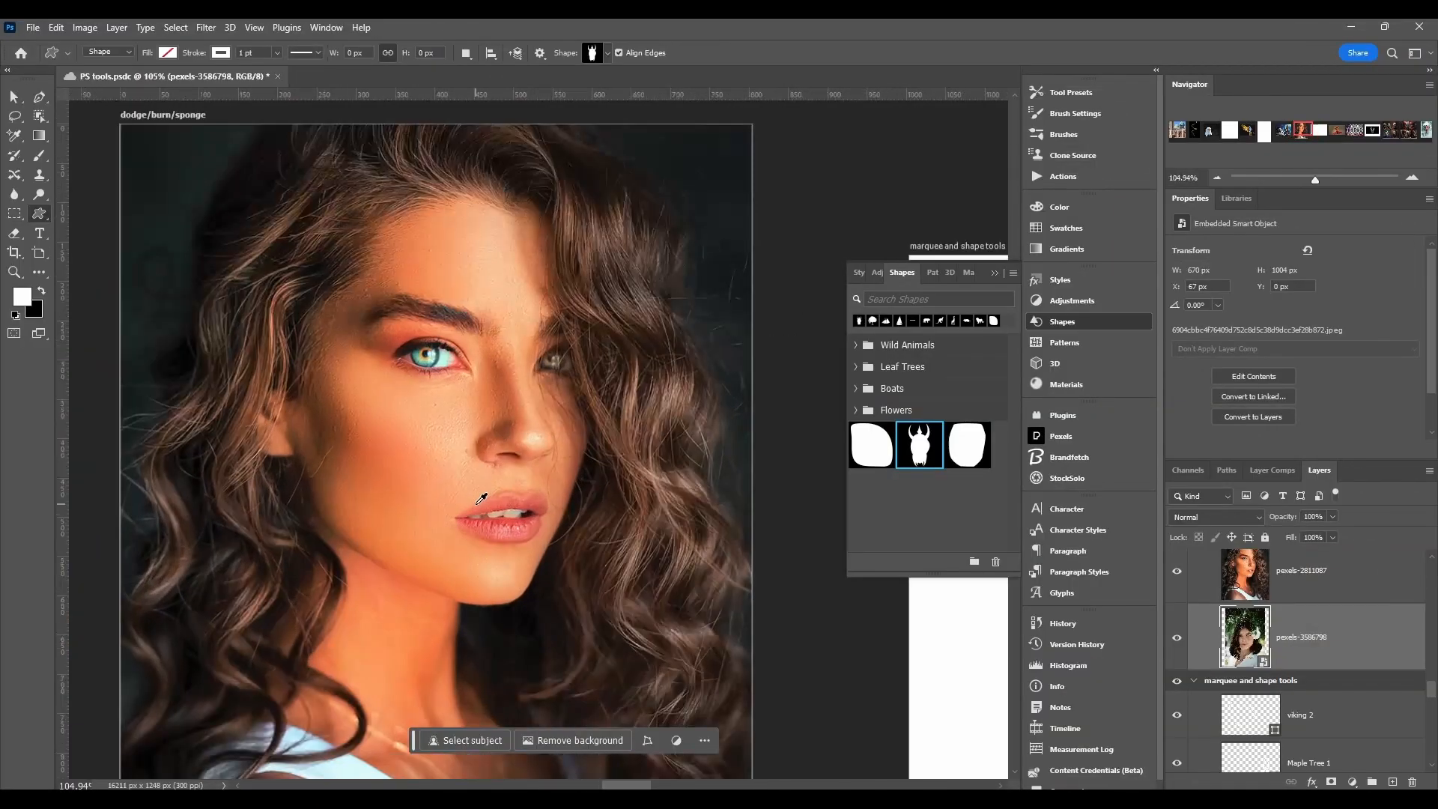
scroll(481, 498, "up", 1)
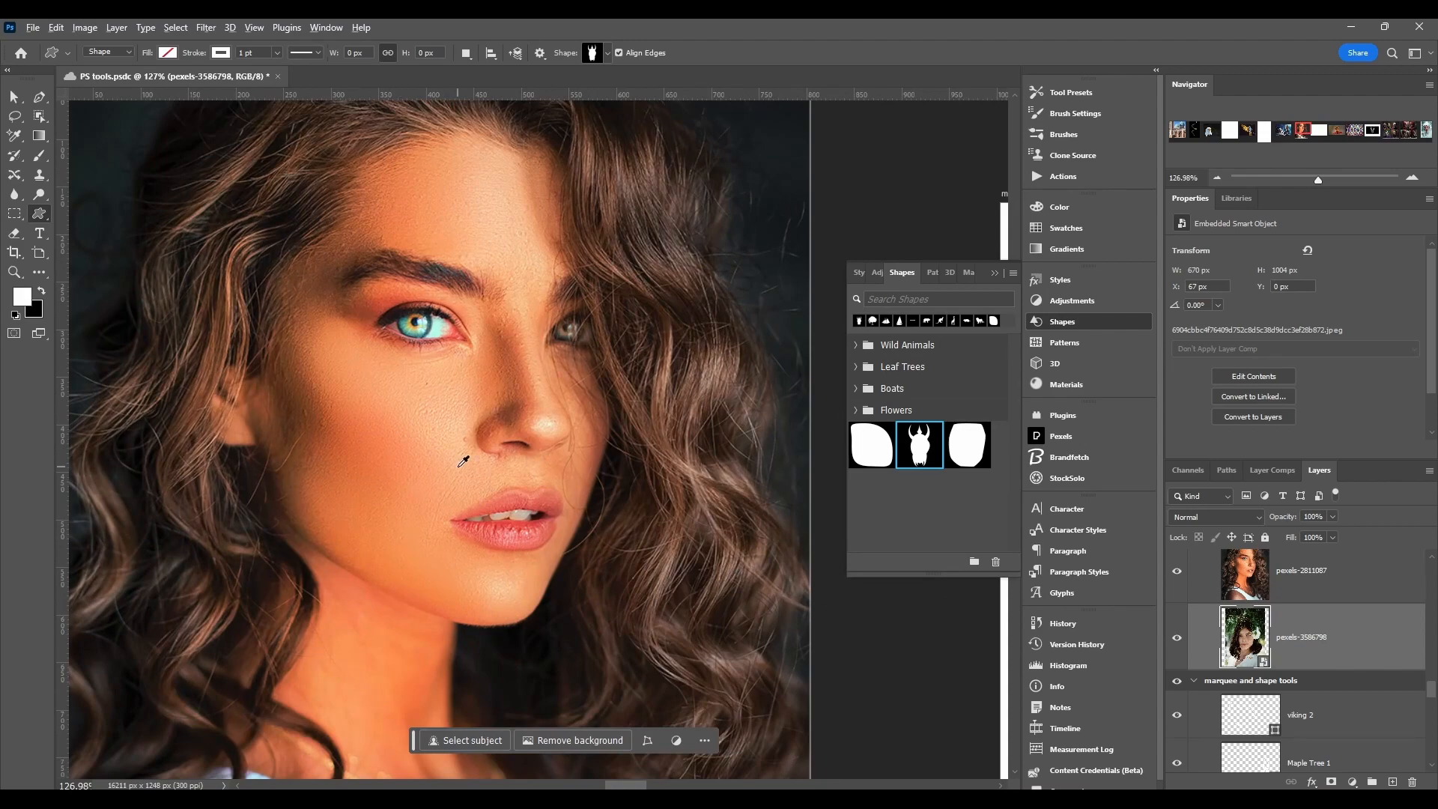
scroll(463, 461, "down", 3)
scroll(464, 457, "up", 15)
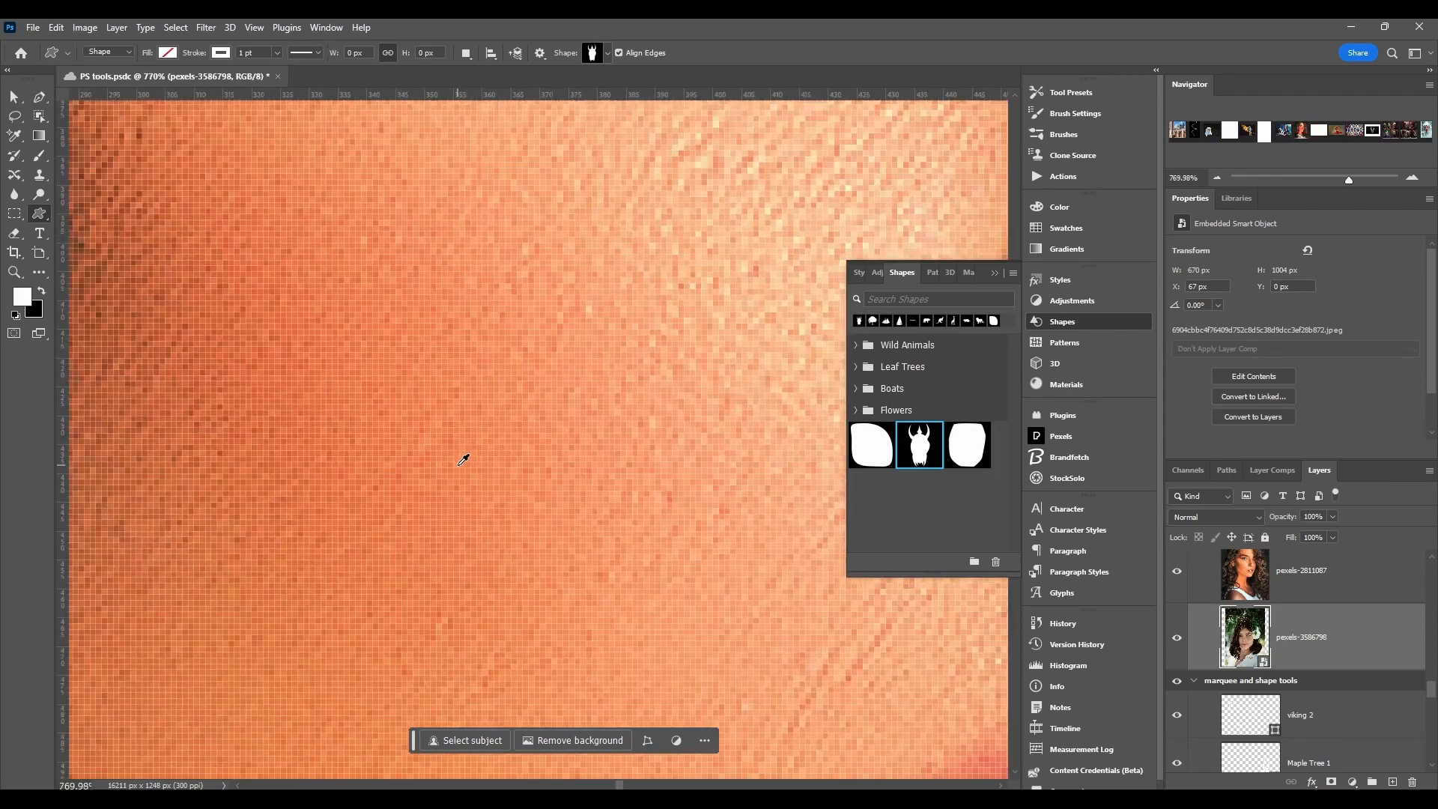
scroll(465, 459, "up", 1)
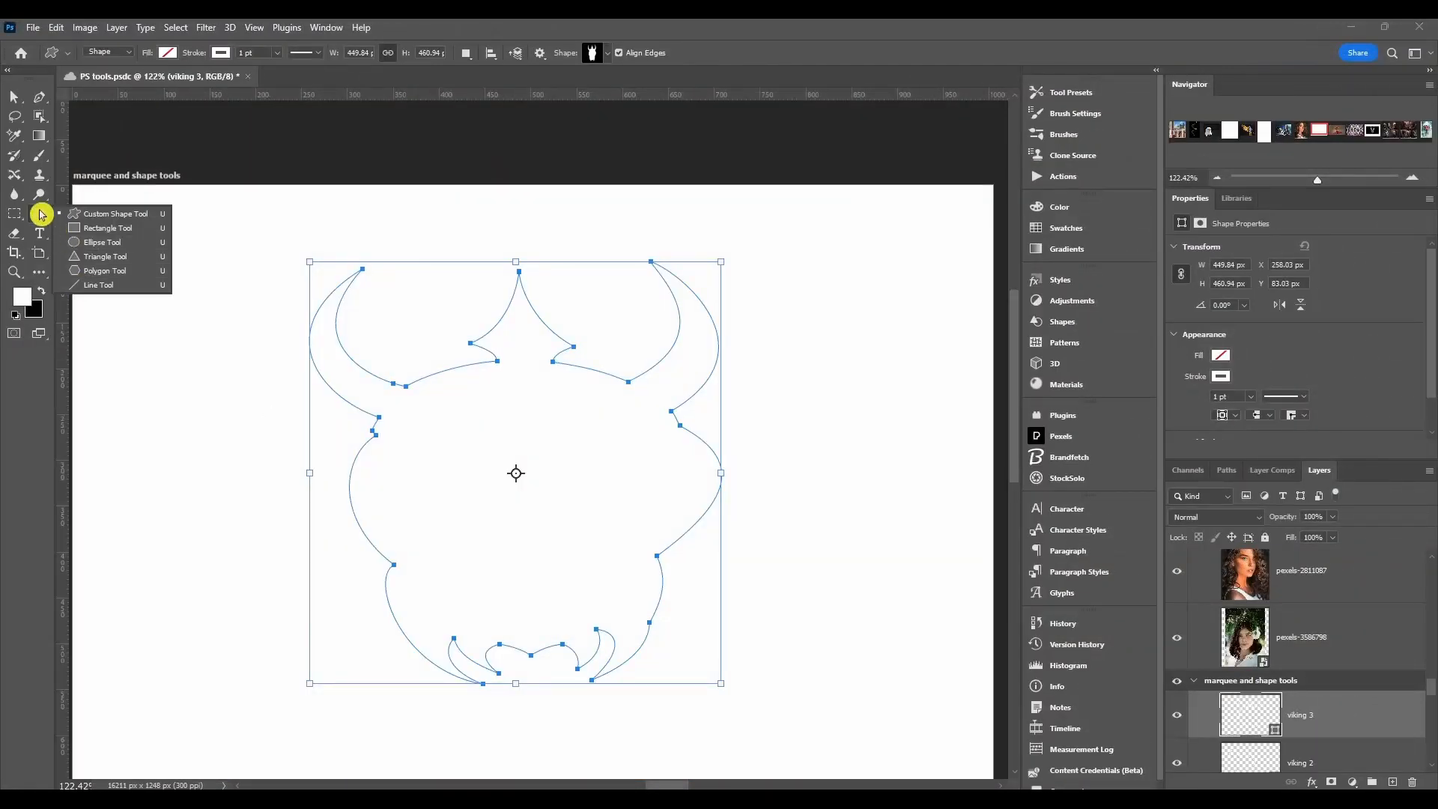
left_click(42, 215)
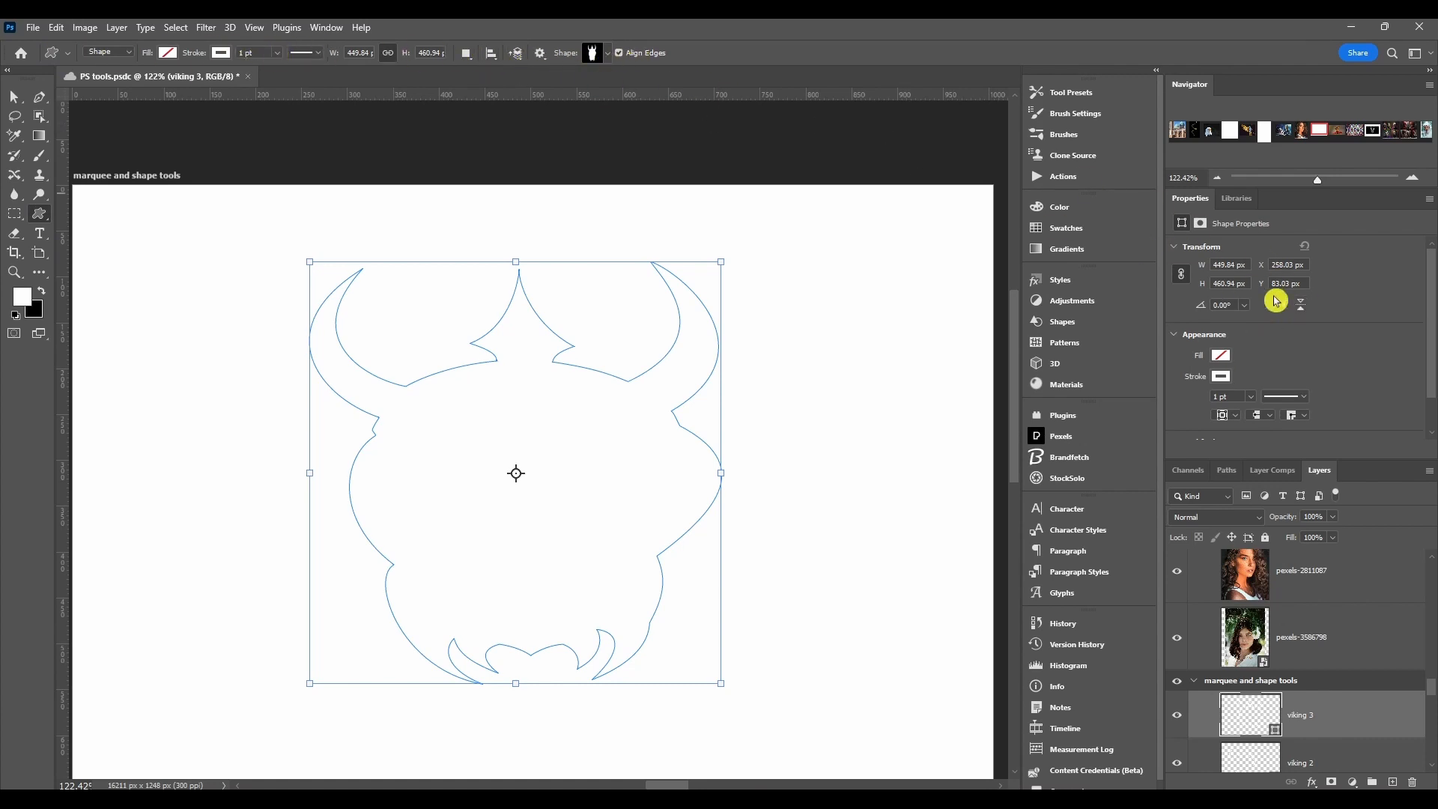
scroll(1231, 376, "down", 2)
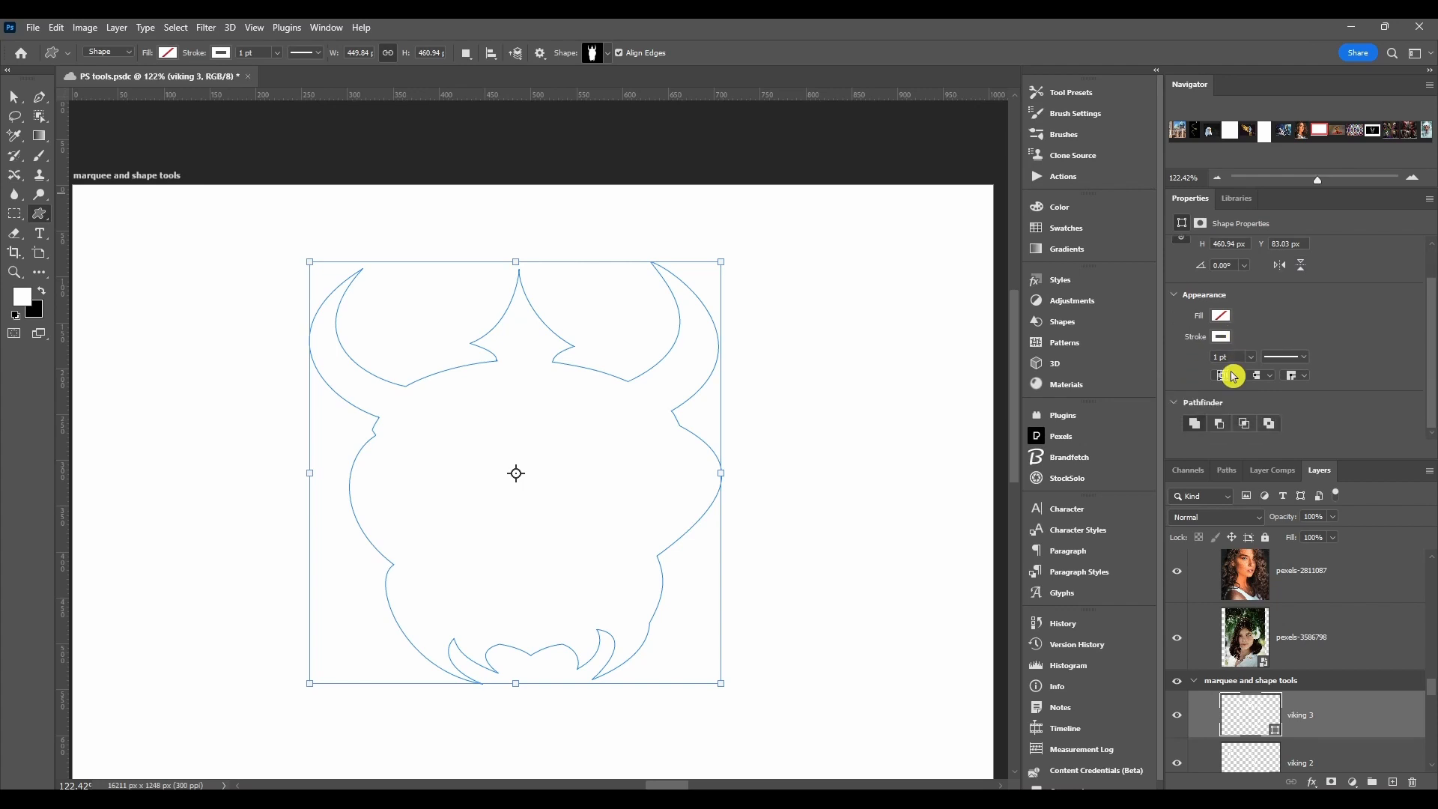
scroll(1232, 376, "up", 2)
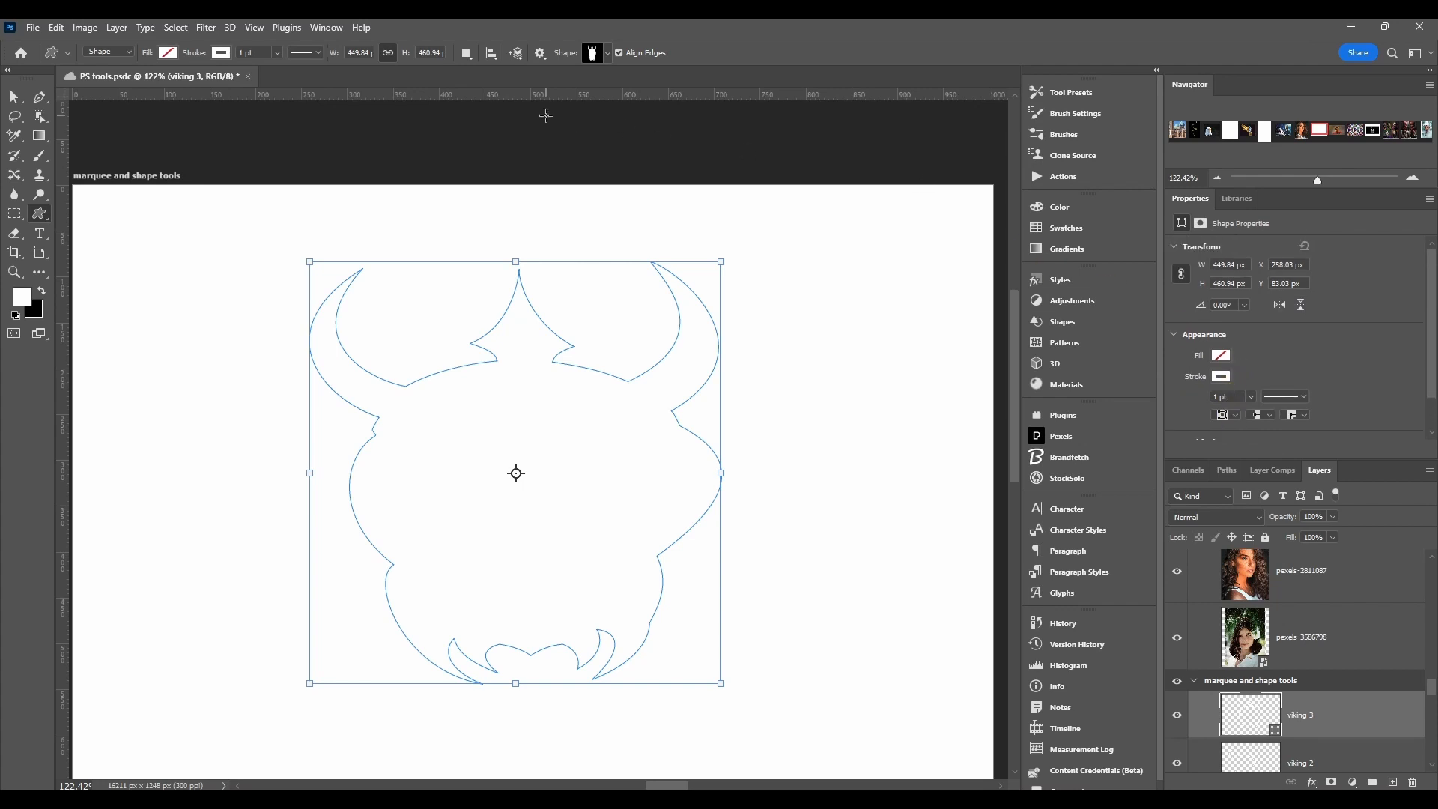
left_click(67, 54)
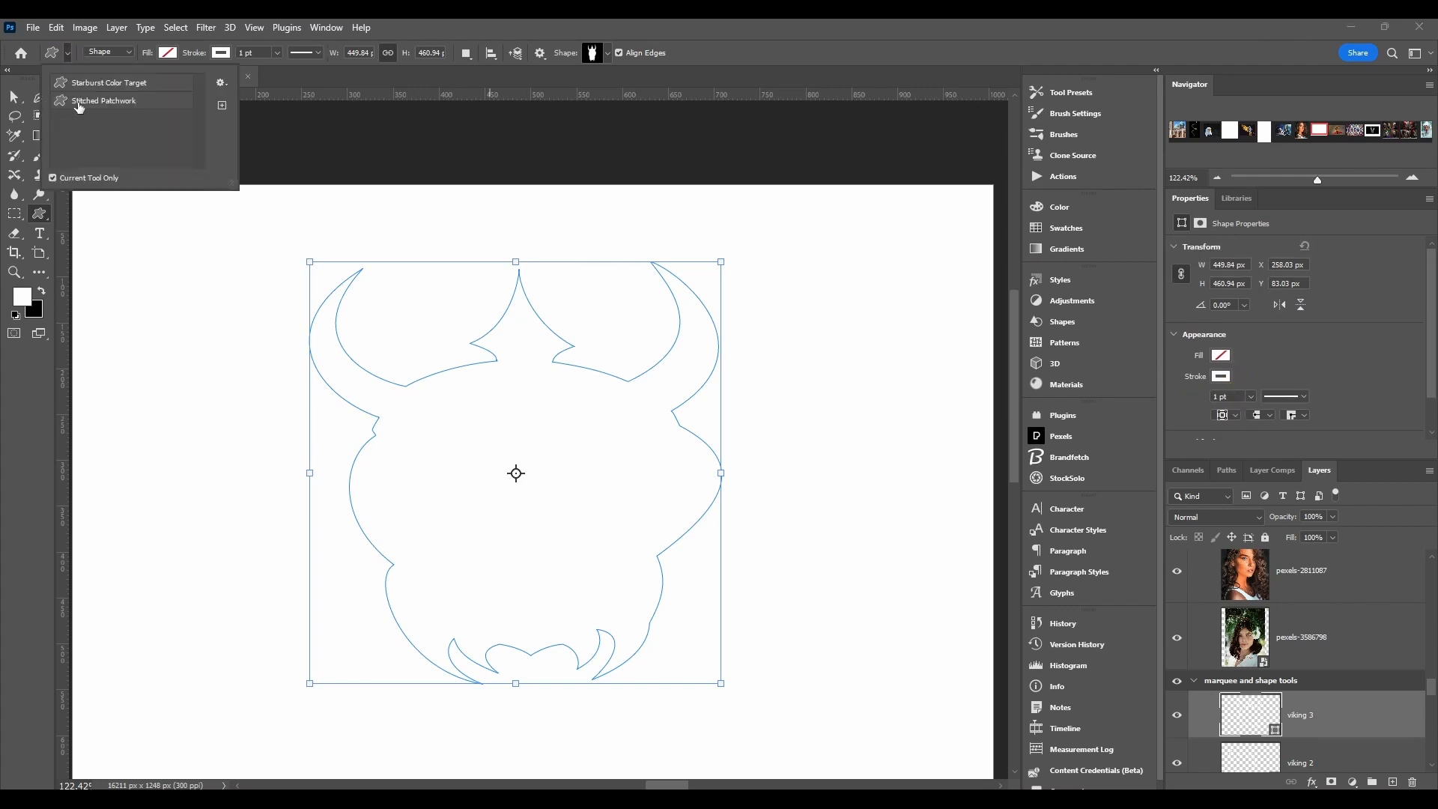
left_click(70, 57)
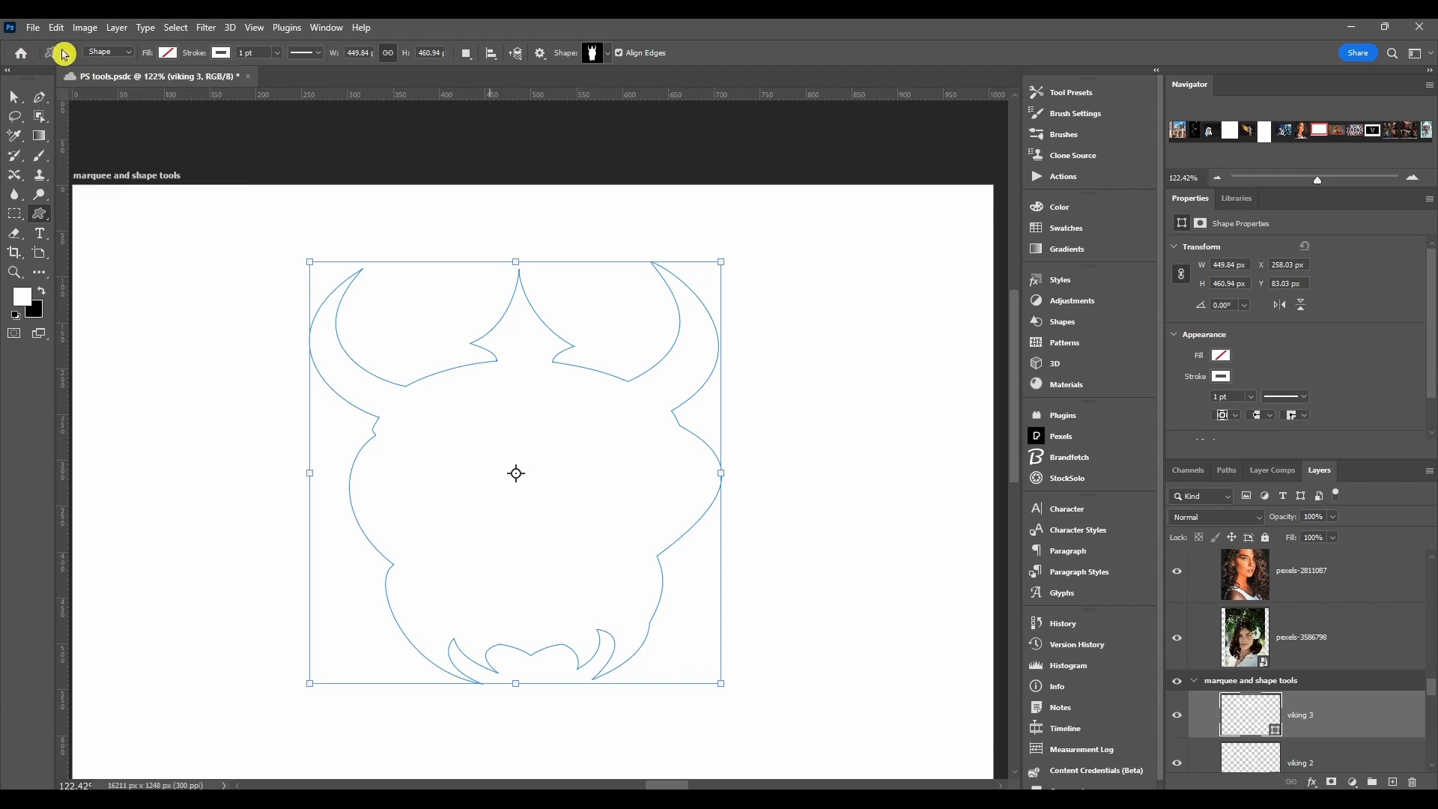
Step: Set the Custom Shape tool to Pixels mode and draw a black viking silhouette on a separate layer, keeping the Normal blend mode
left_click(119, 52)
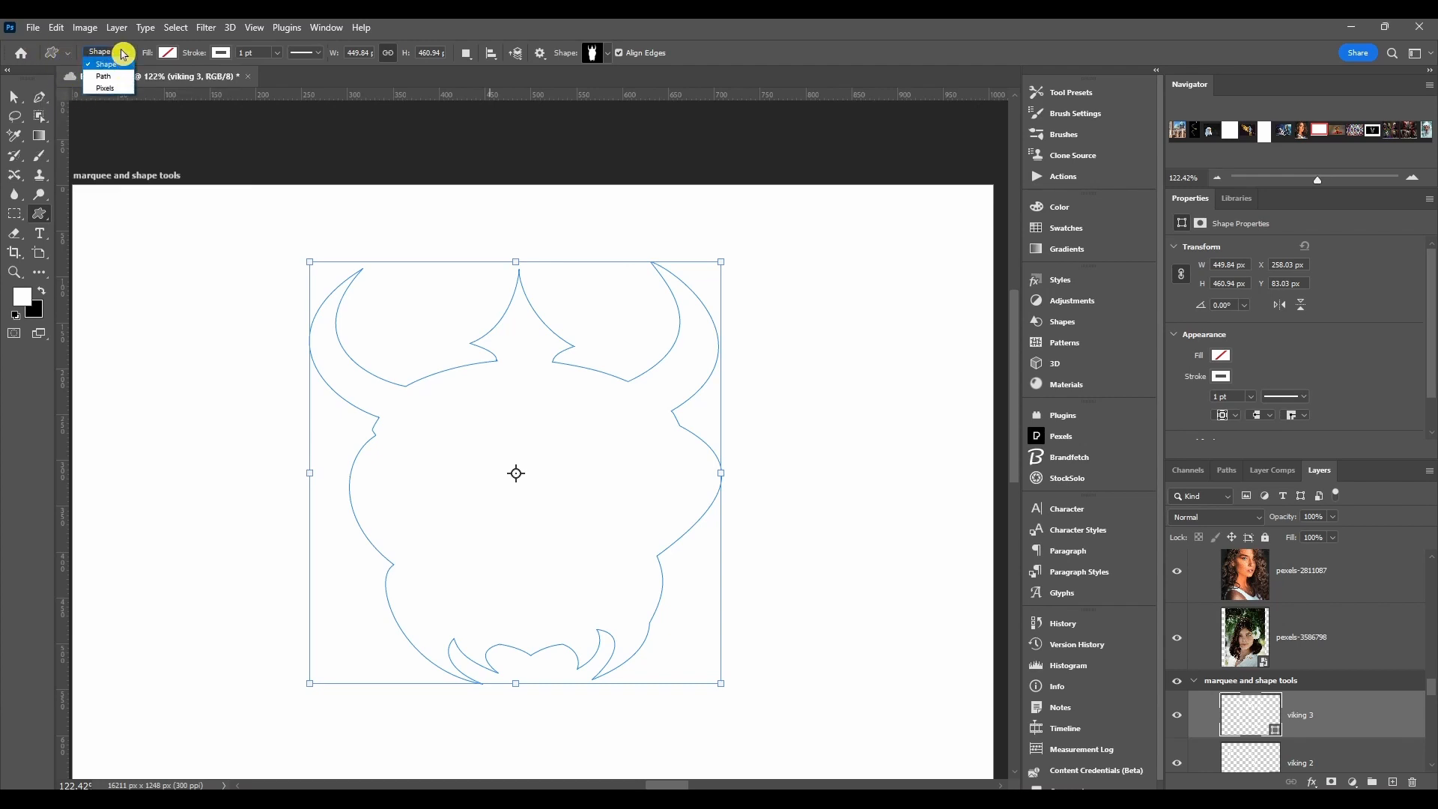
left_click(119, 90)
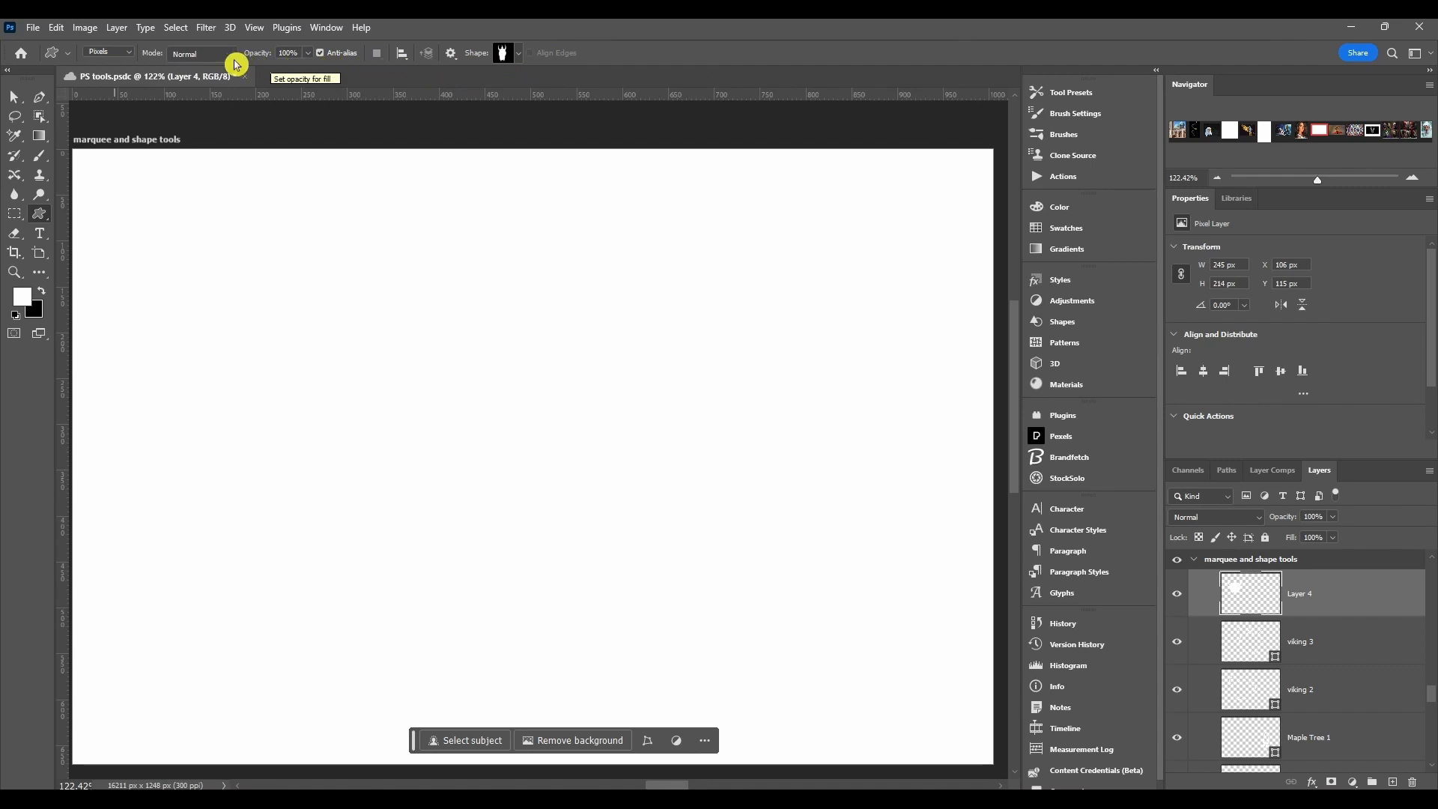
left_click(194, 58)
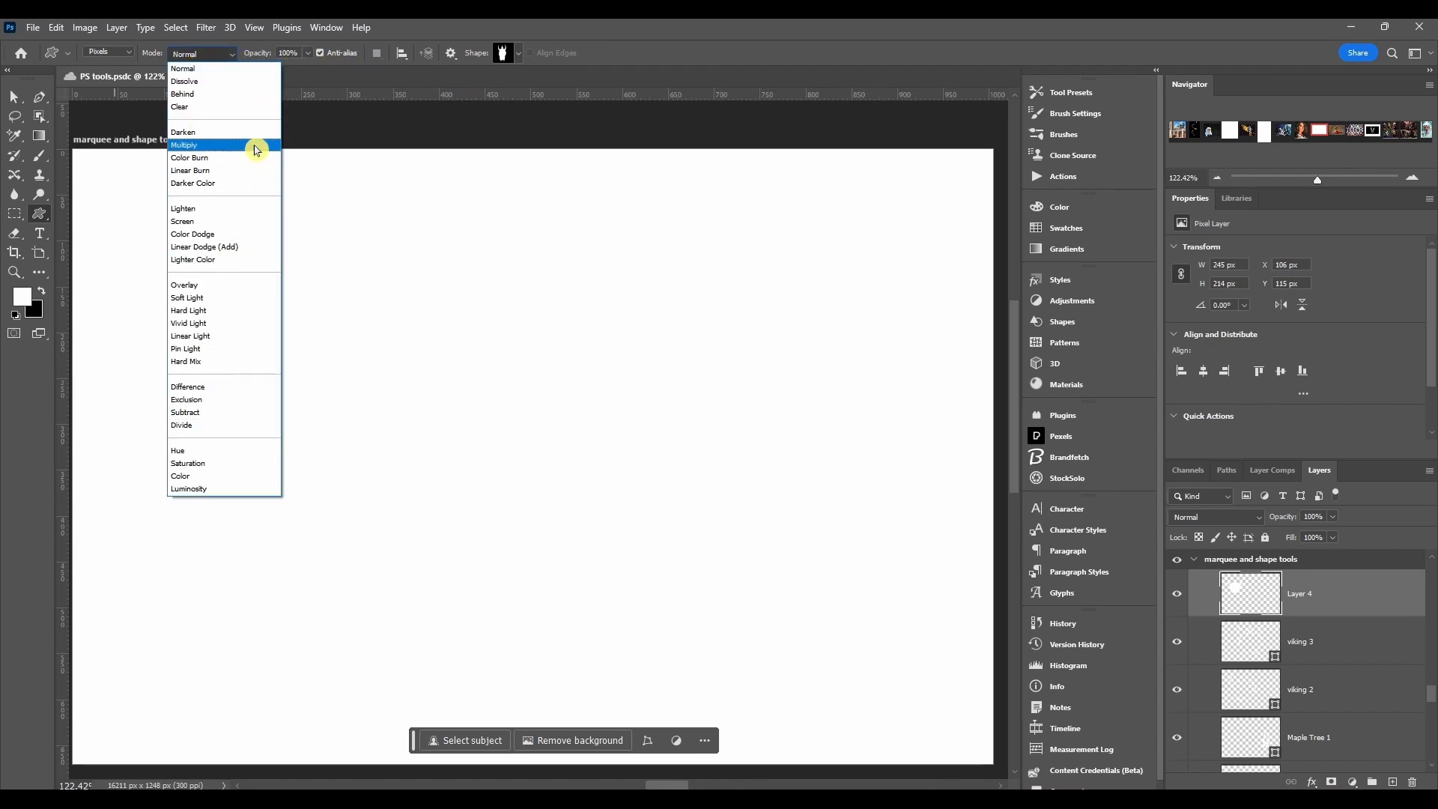
left_click(222, 52)
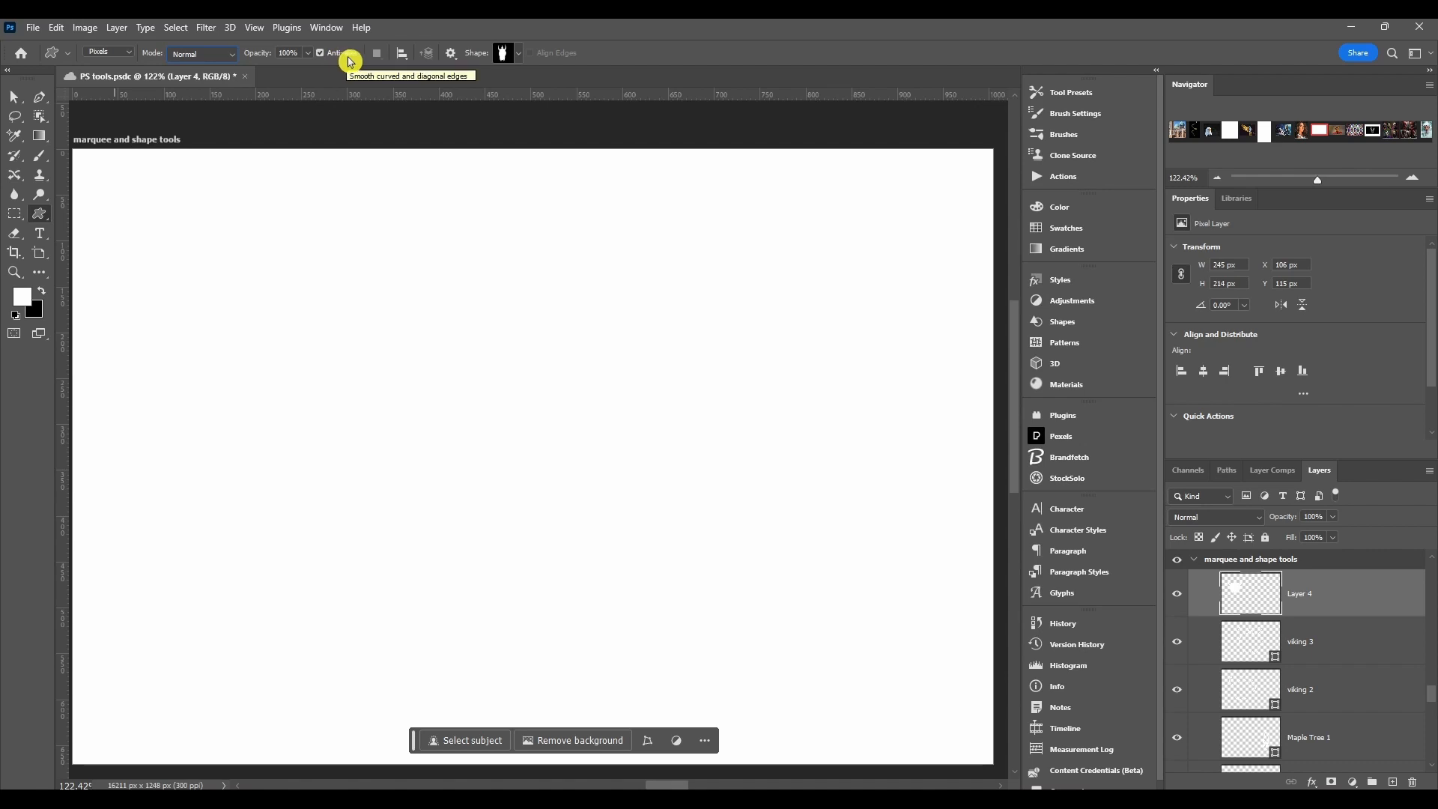
left_click(404, 60)
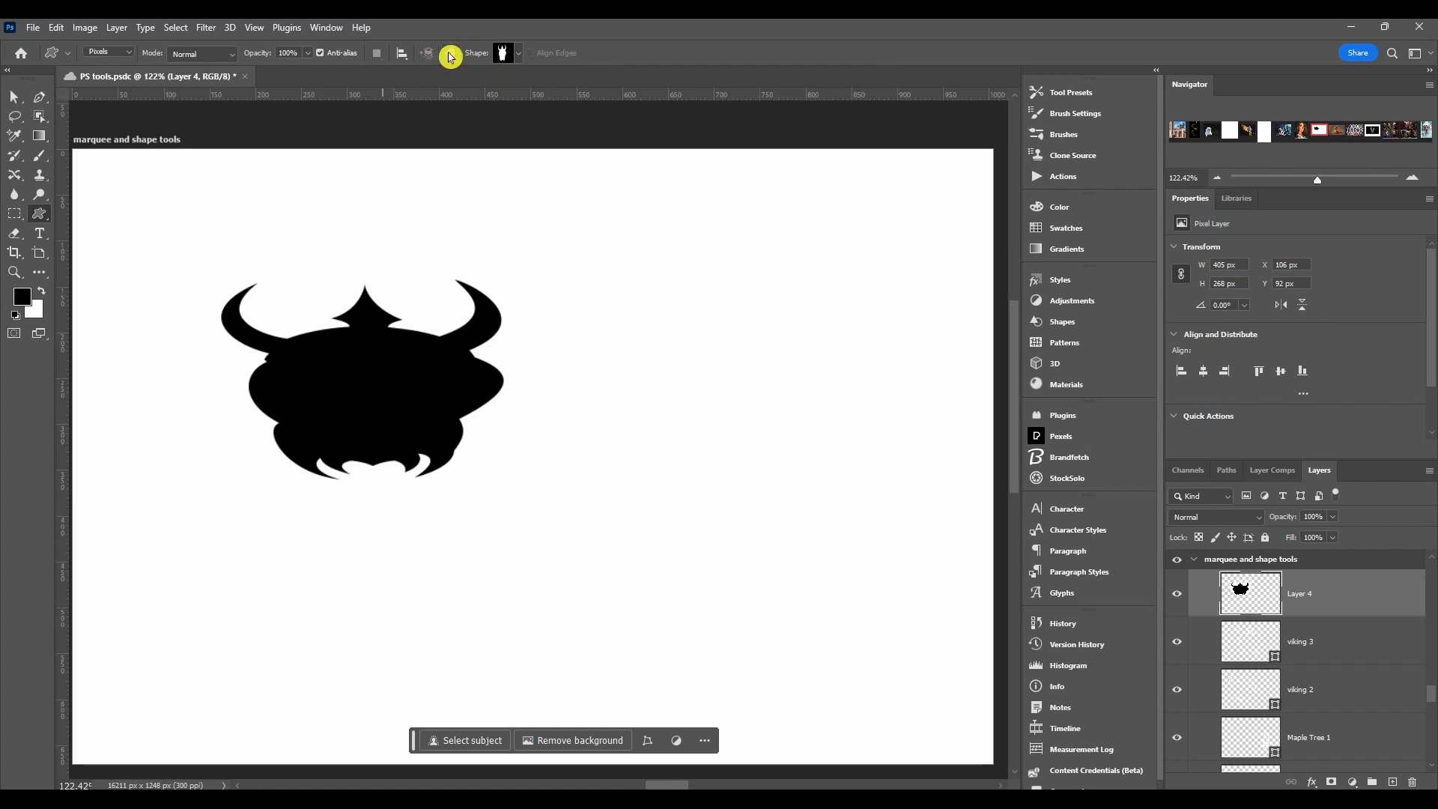
Step: Examine the Custom Shape tool's path options and the shape groups available for drawing
left_click(449, 55)
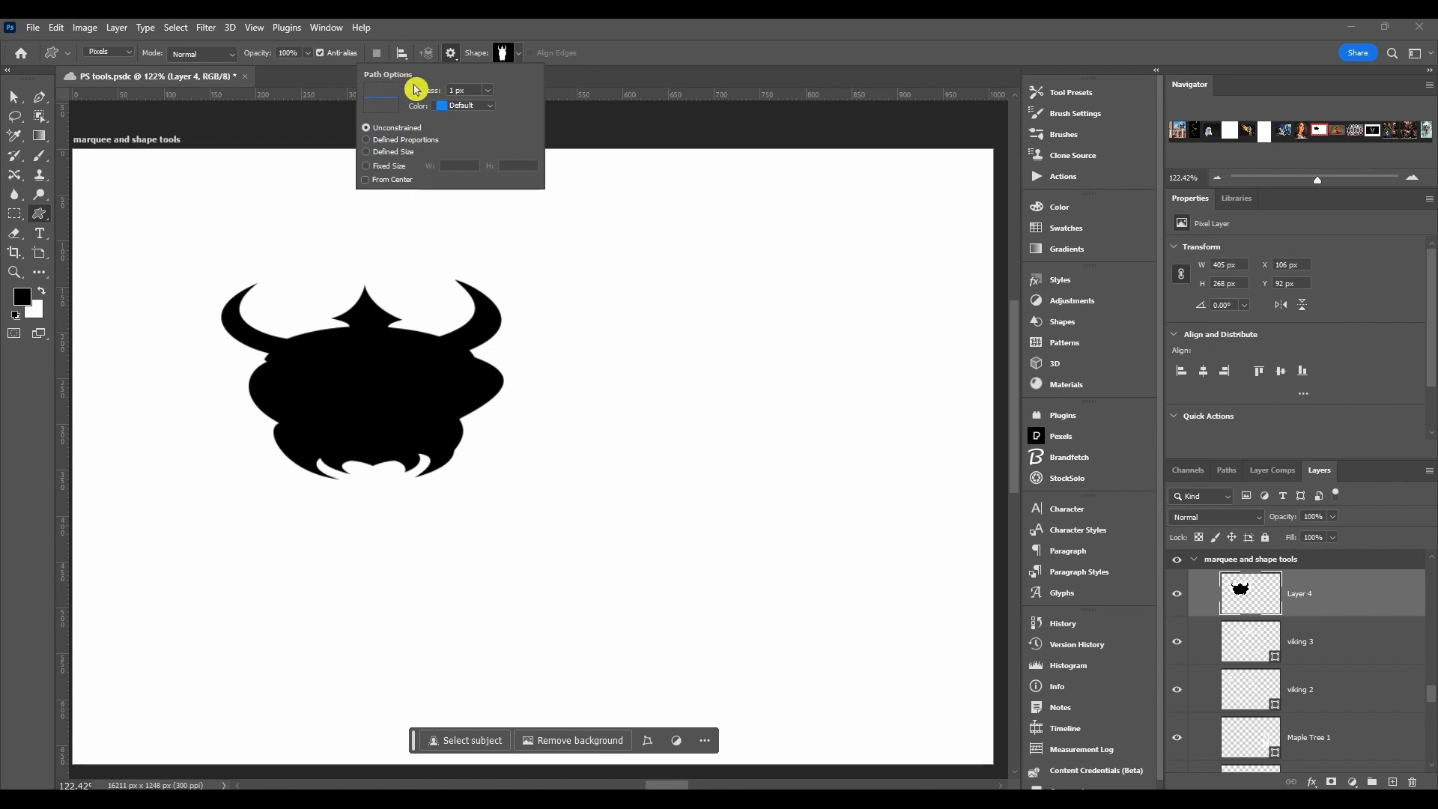
left_click(422, 109)
left_click(423, 105)
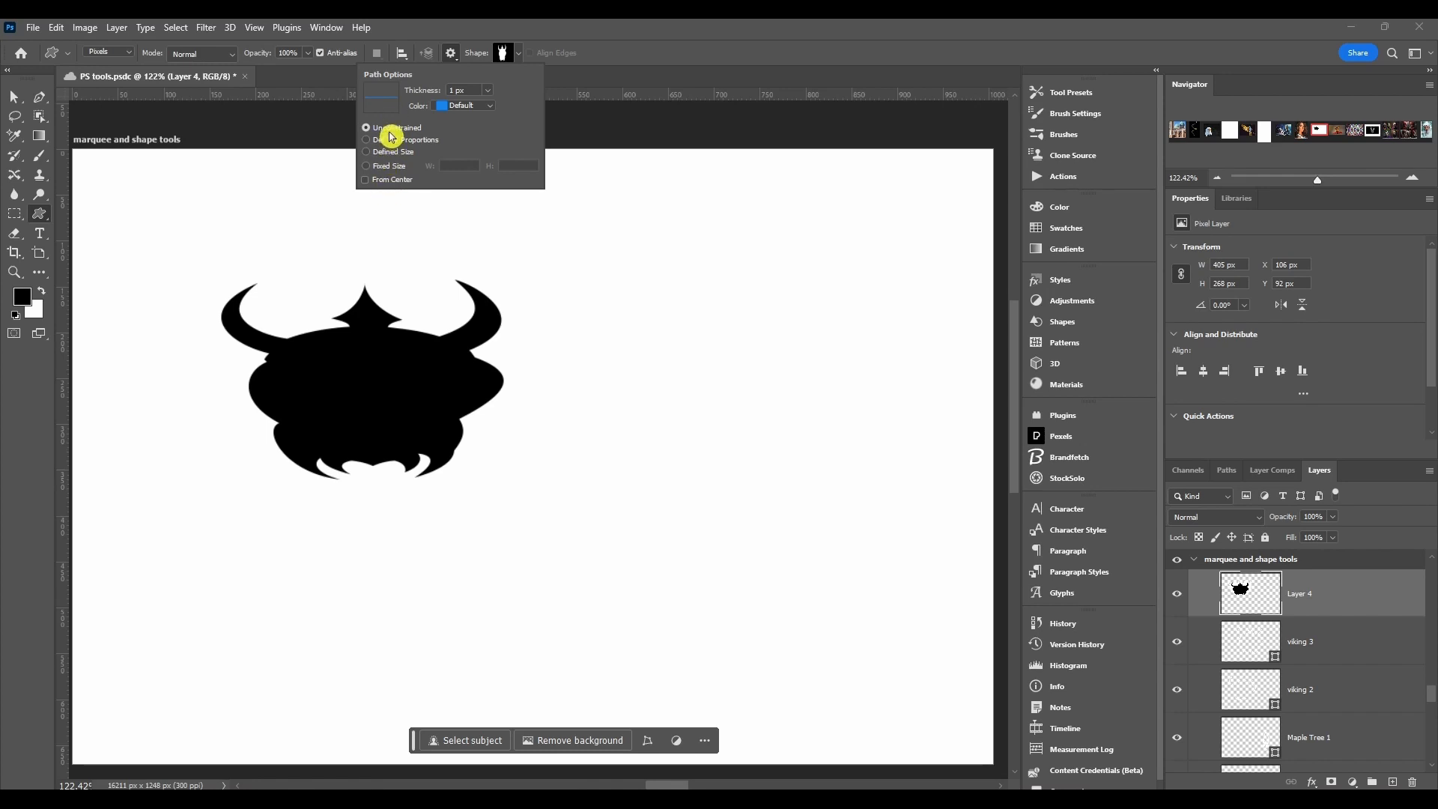
left_click(500, 47)
left_click(500, 47)
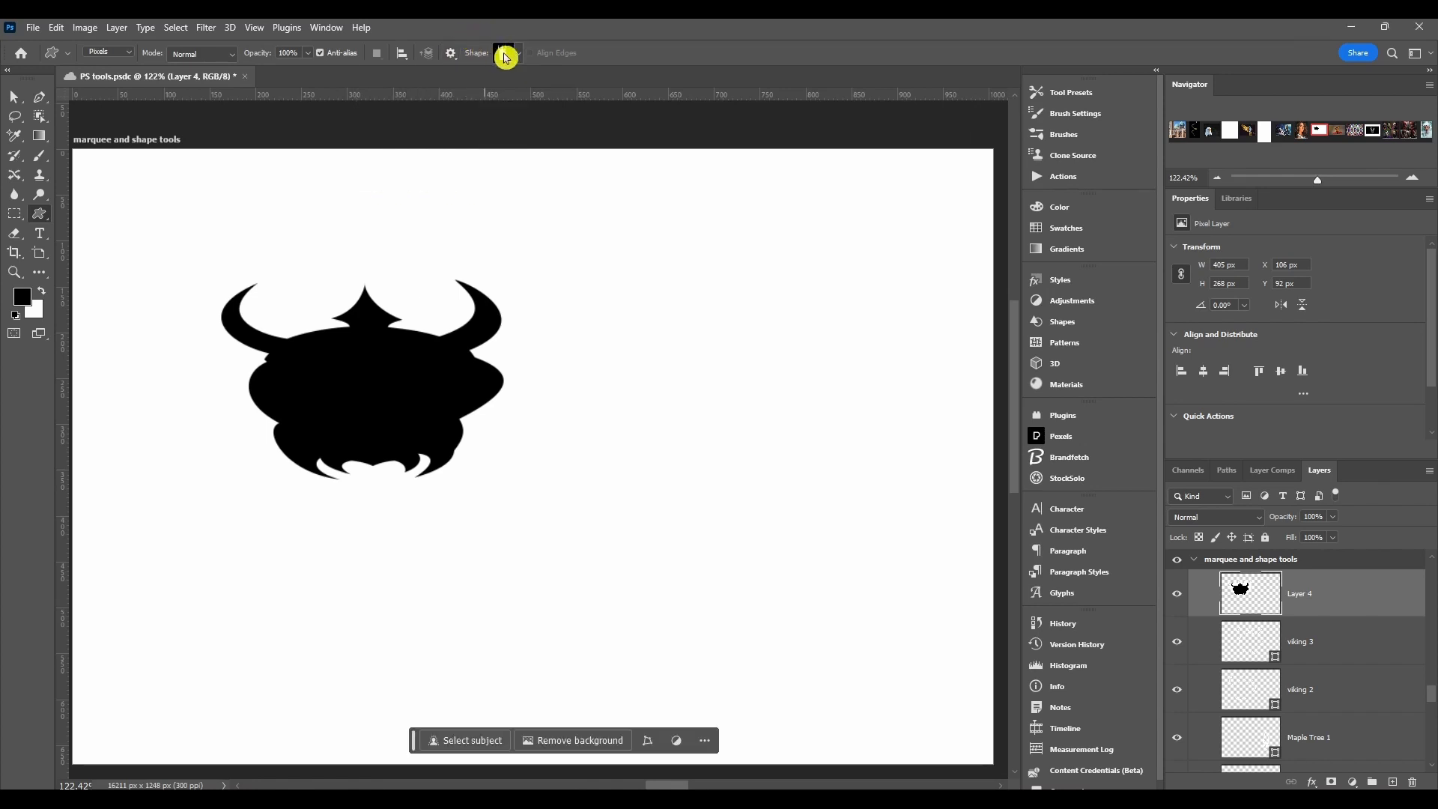
left_click(495, 54)
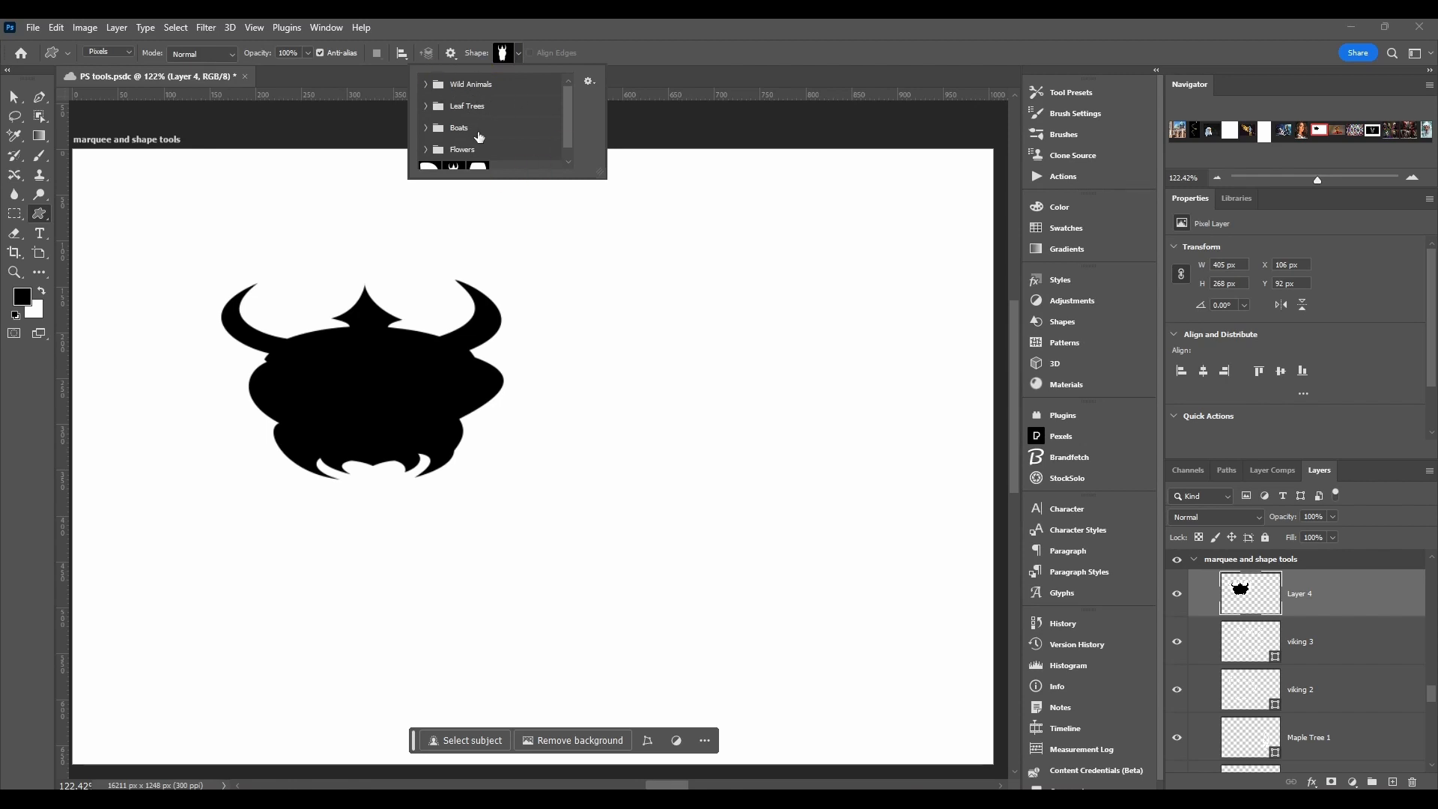
scroll(483, 136, "down", 1)
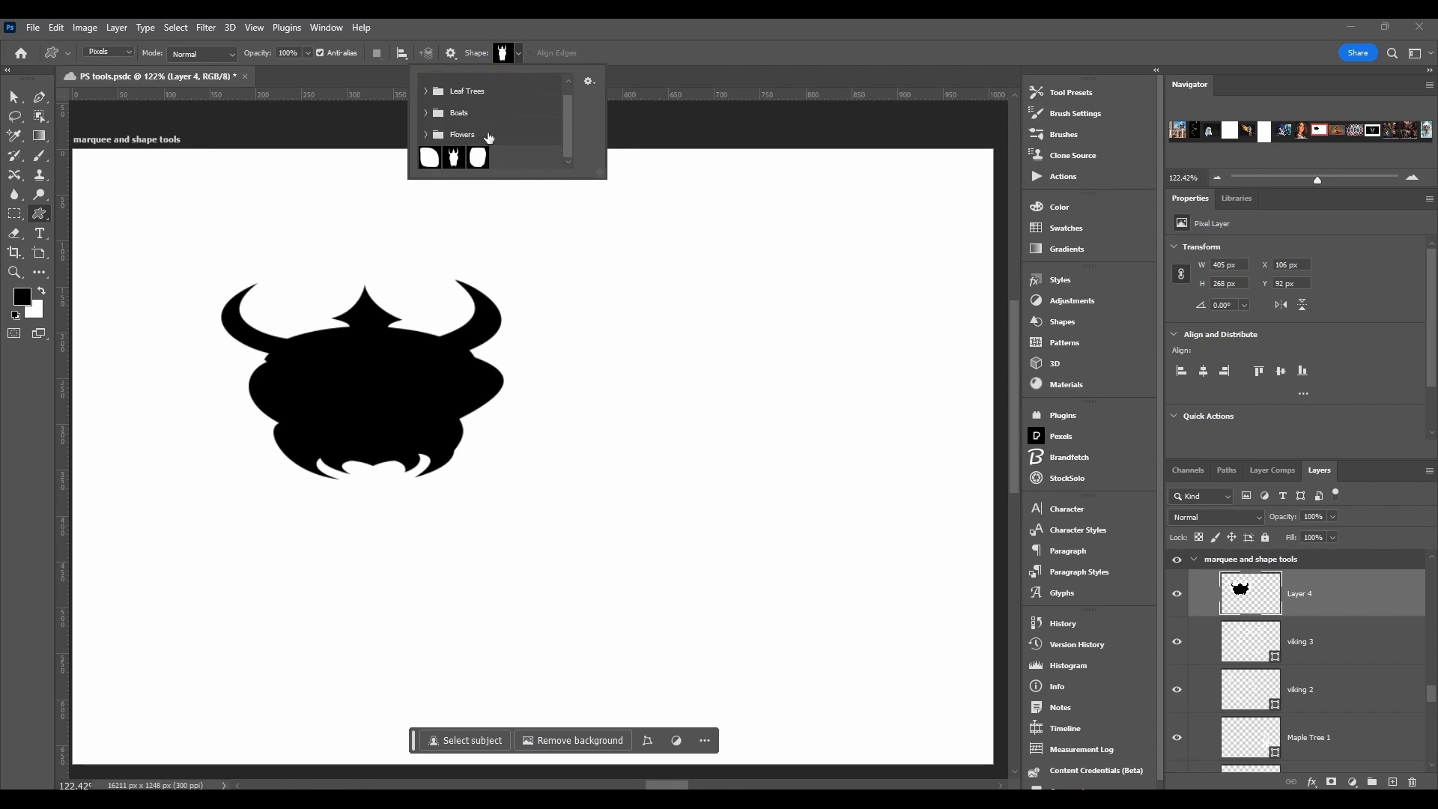
left_click(1070, 322)
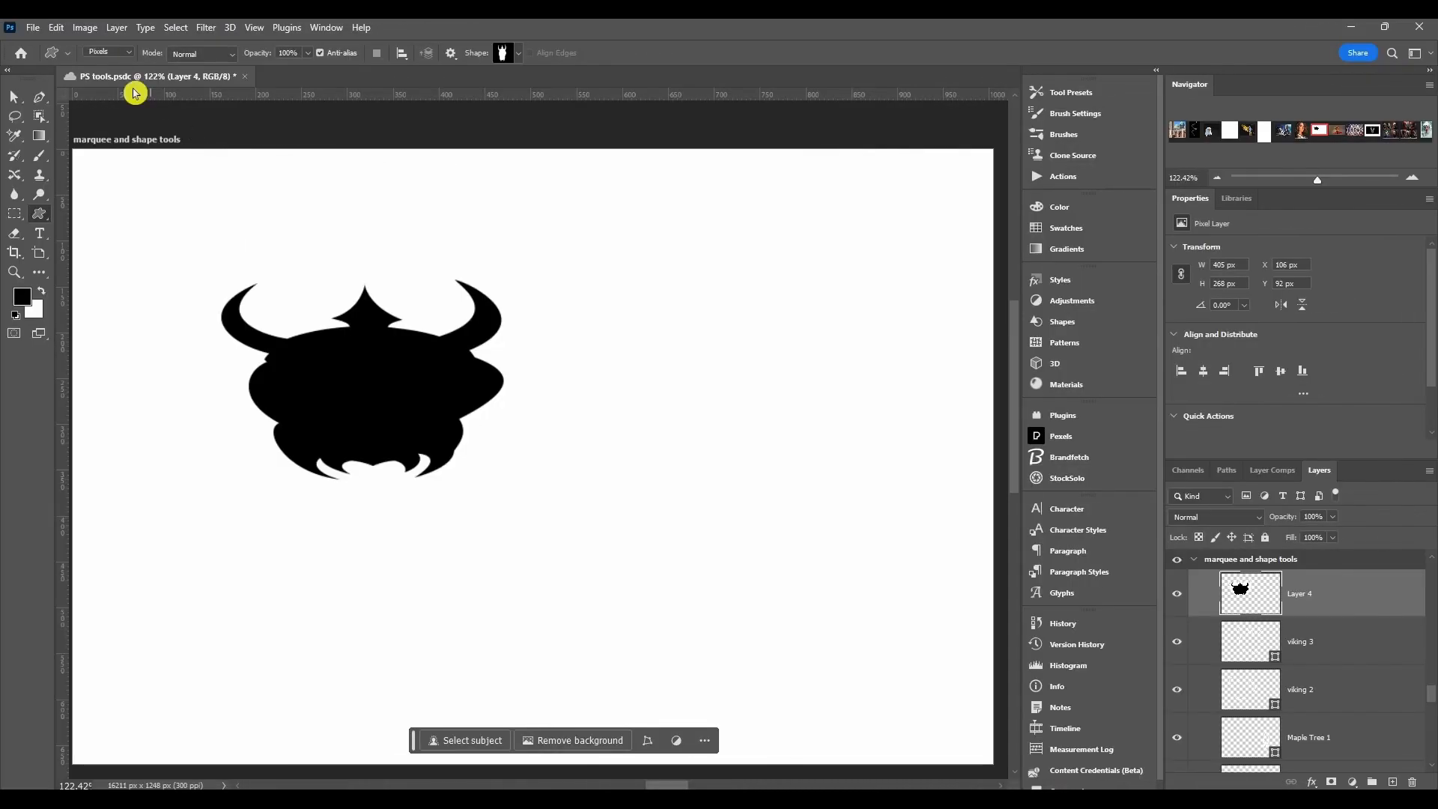
Step: Draw a viking outline about 167 px wide and 229 px high in Path mode and try converting it to a selection with 0 px feather
left_click(109, 52)
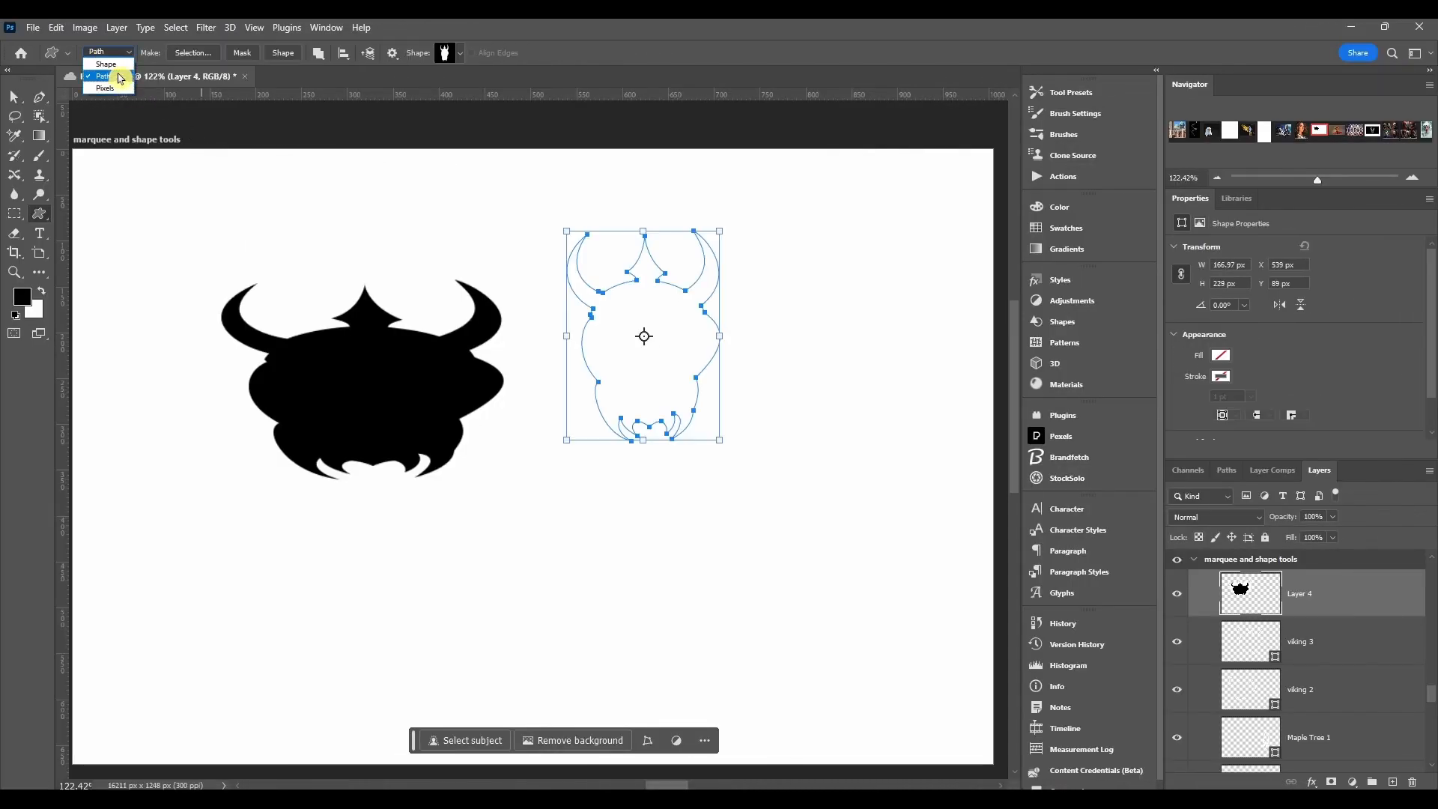
left_click(121, 77)
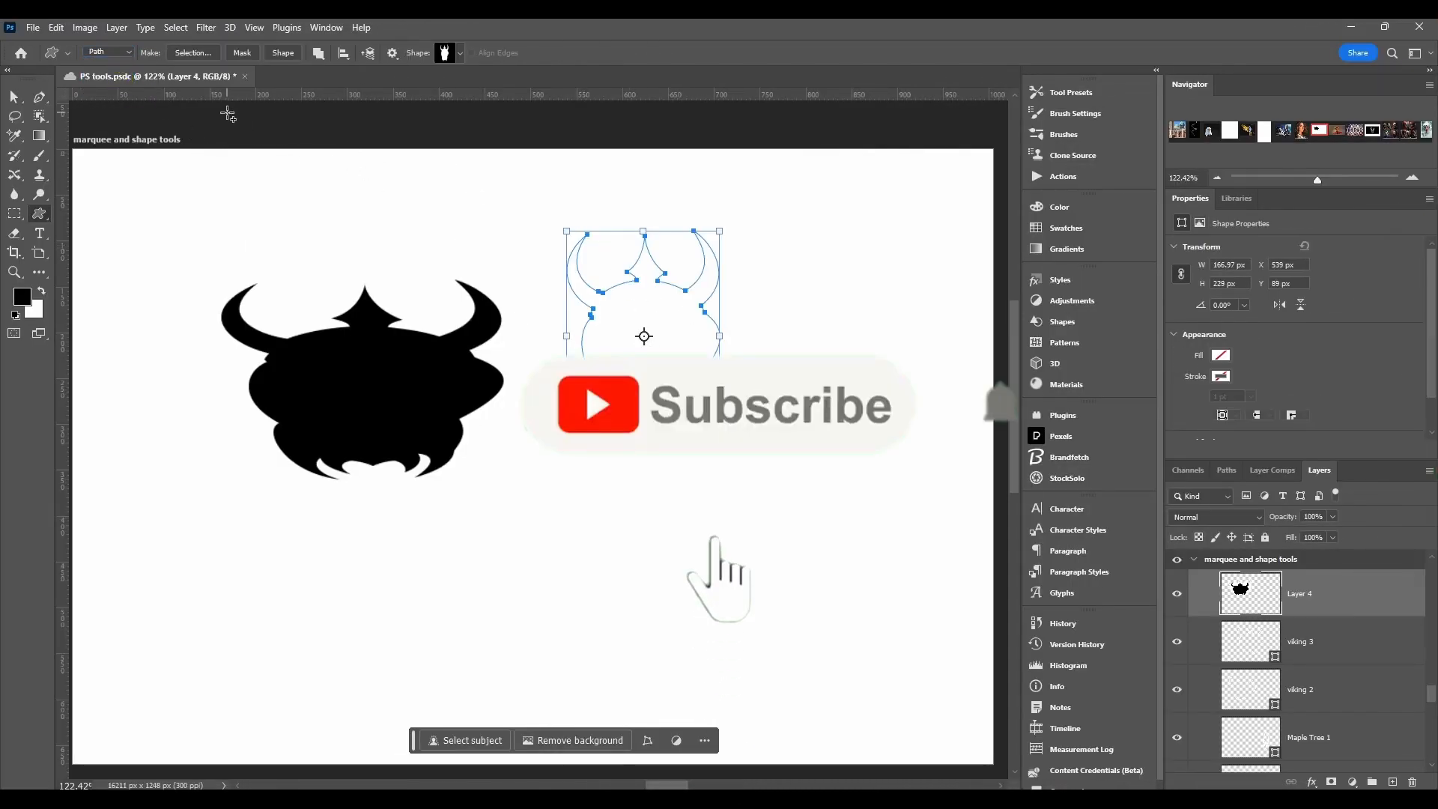
left_click(193, 53)
left_click_drag(412, 266, 319, 203)
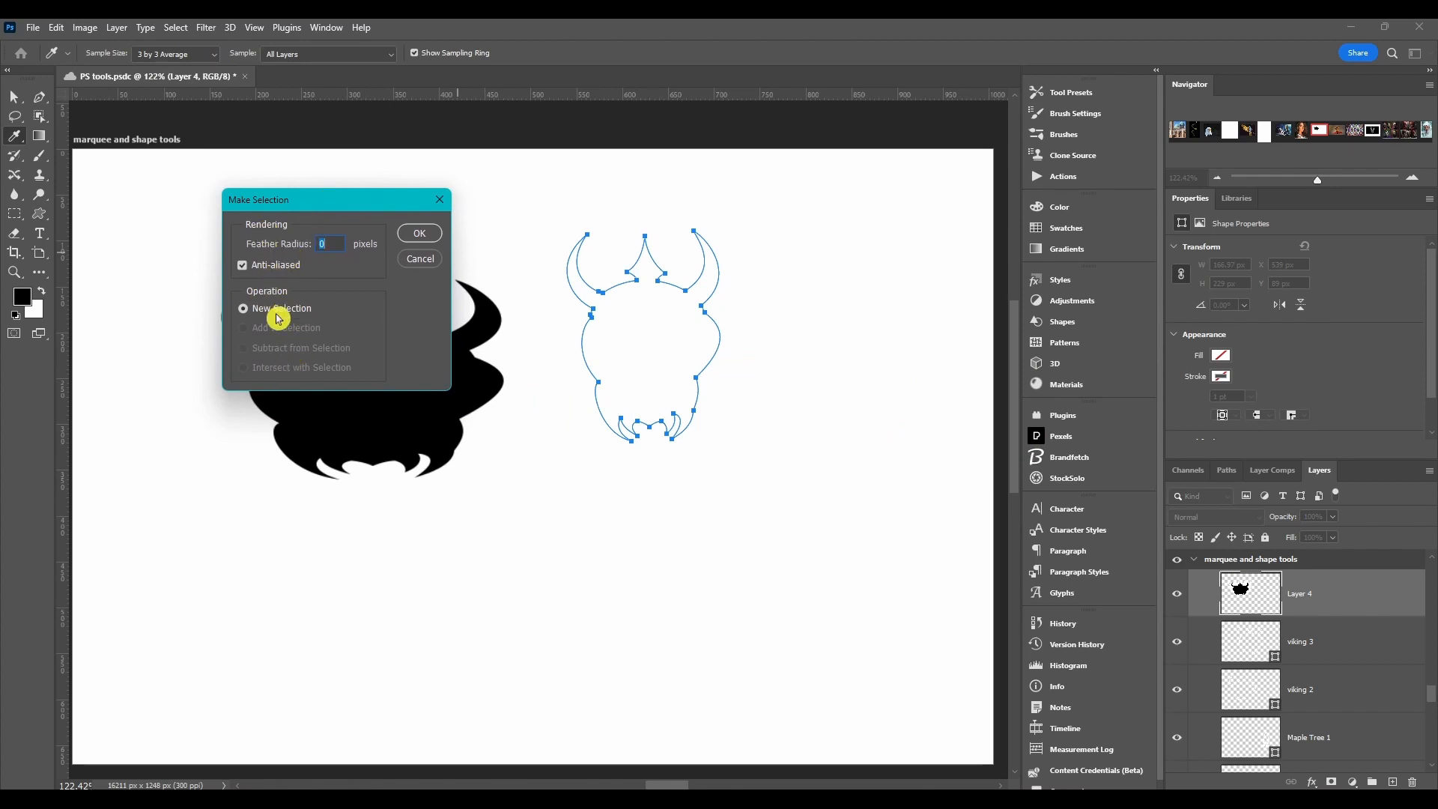
left_click(414, 234)
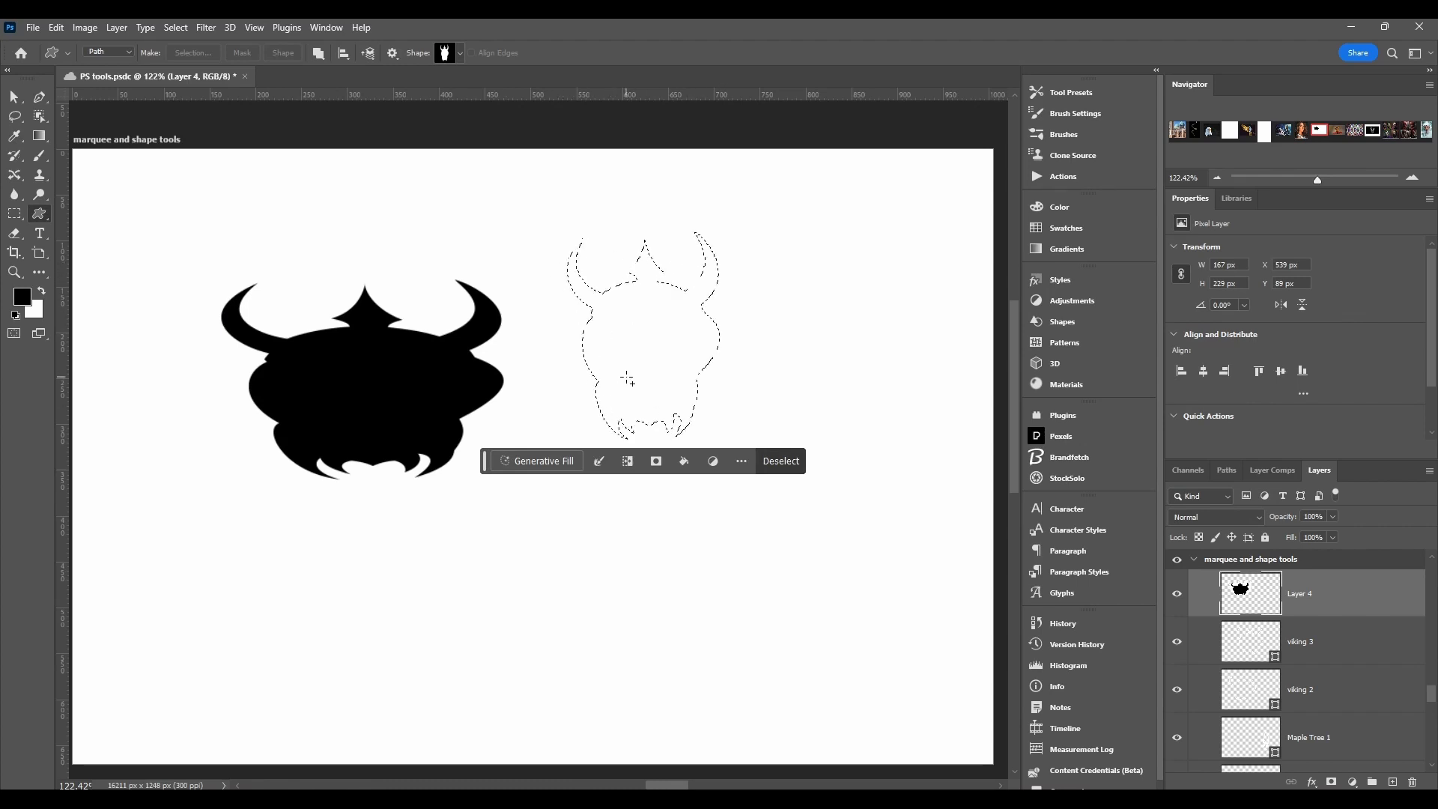
key("ctrl+z")
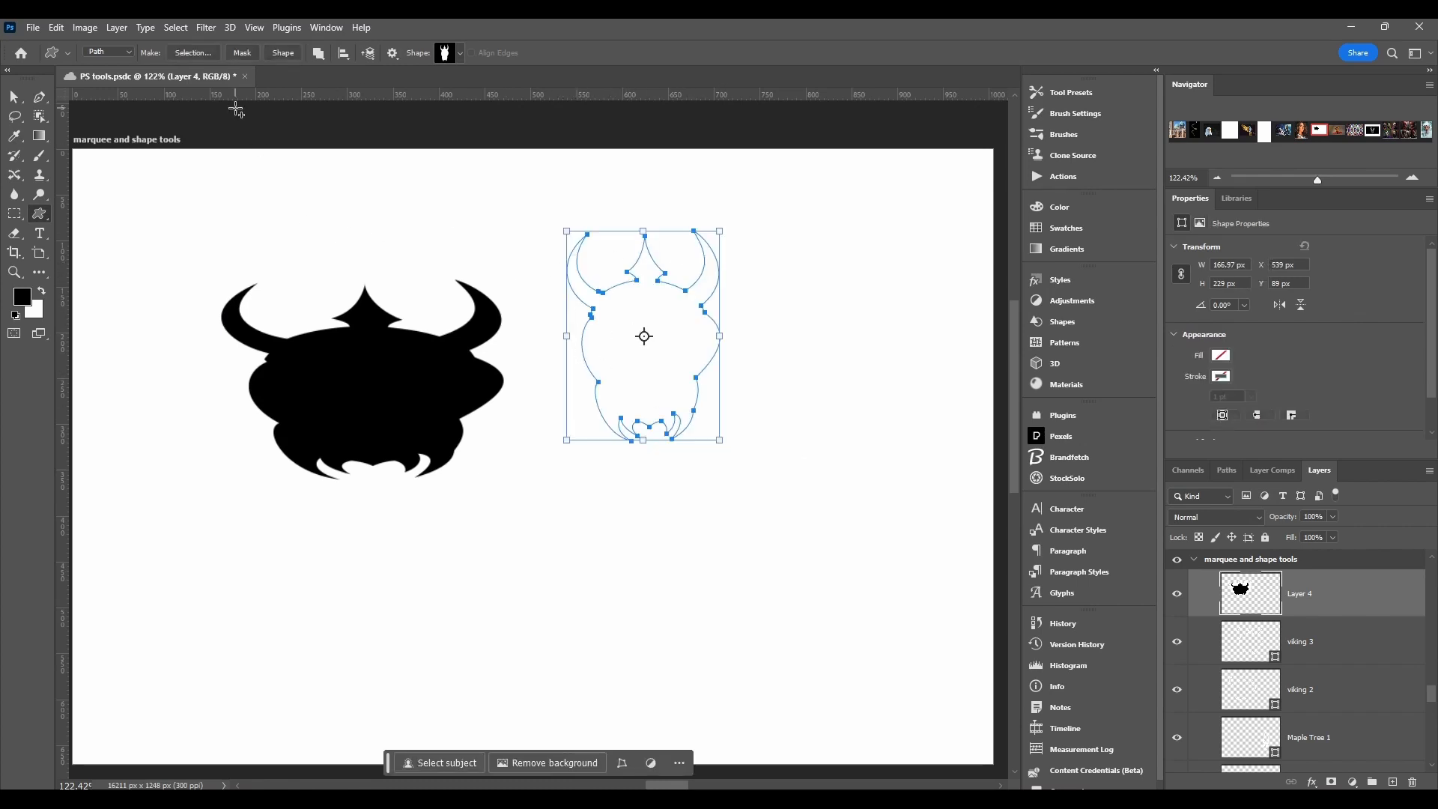
Step: Draw a viking about 256 px wide and 283 px high in Shape mode, with a red fill and a black stroke
left_click(246, 57)
left_click(277, 57)
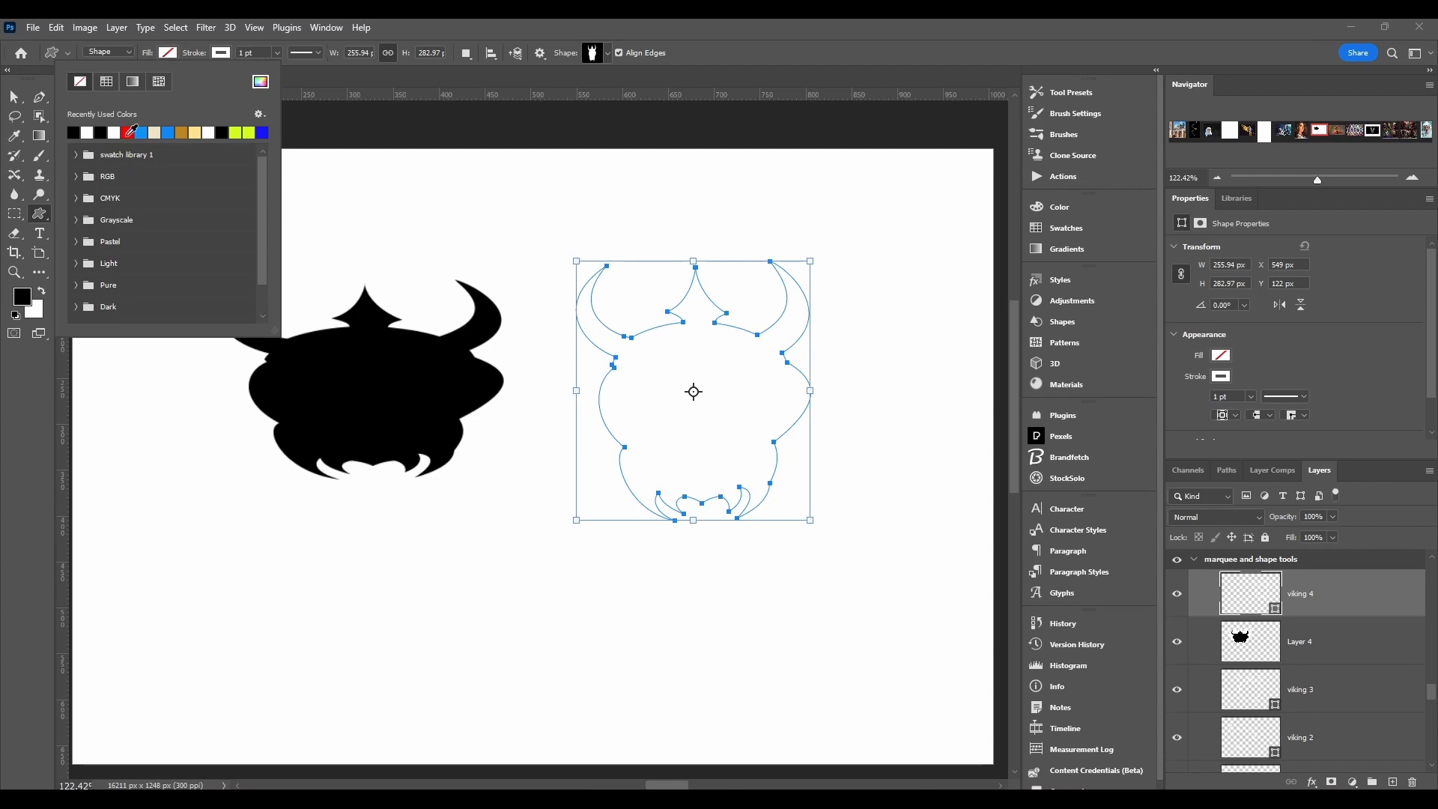
left_click(128, 132)
left_click(222, 54)
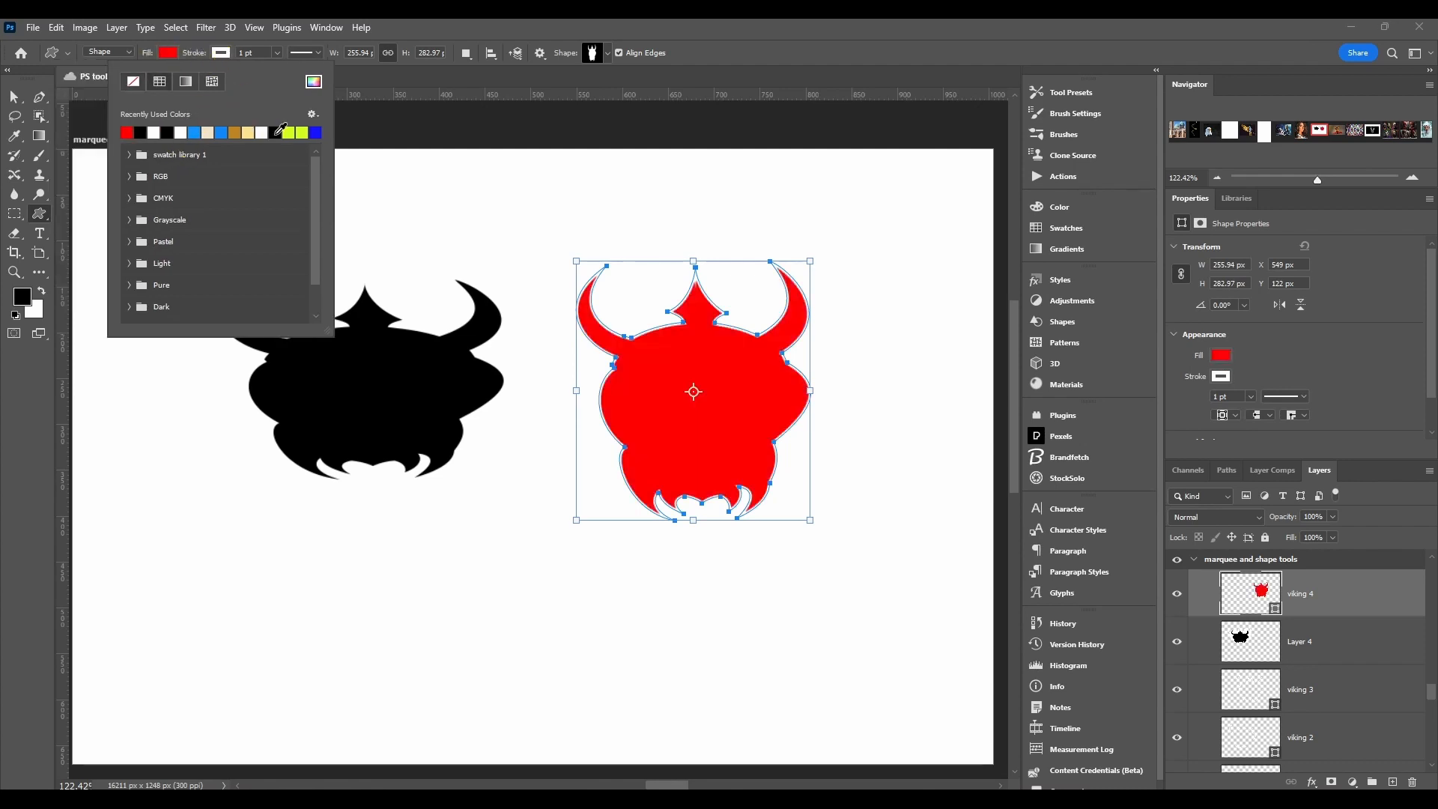
left_click(276, 133)
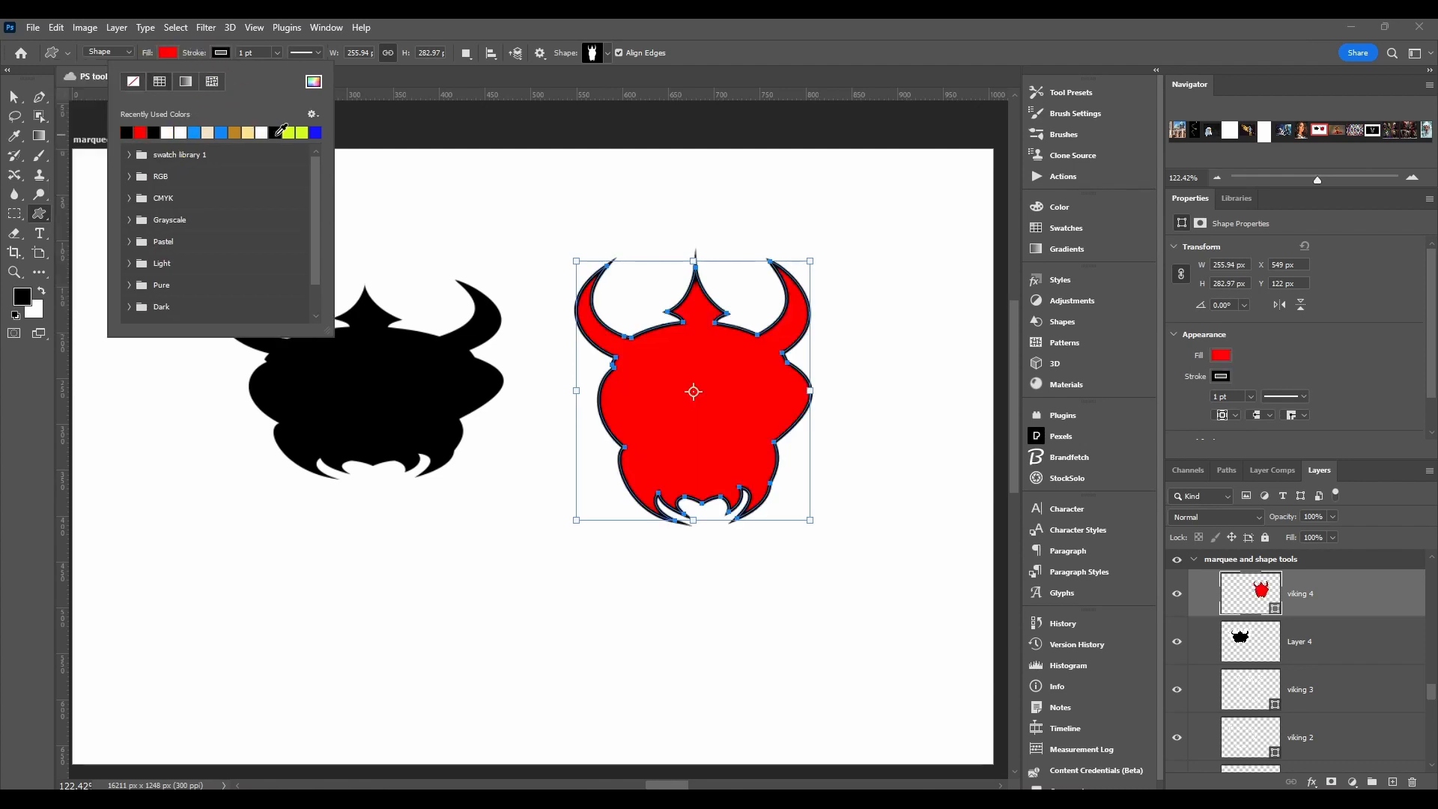
left_click(189, 45)
Step: Set the red viking's stroke width to 0.21 pt and try the dotted and thin solid line styles before choosing the dashed one
left_click(277, 53)
mouse_move(275, 69)
left_mouse_down()
mouse_move(286, 74)
mouse_move(268, 73)
left_mouse_up()
left_click(305, 52)
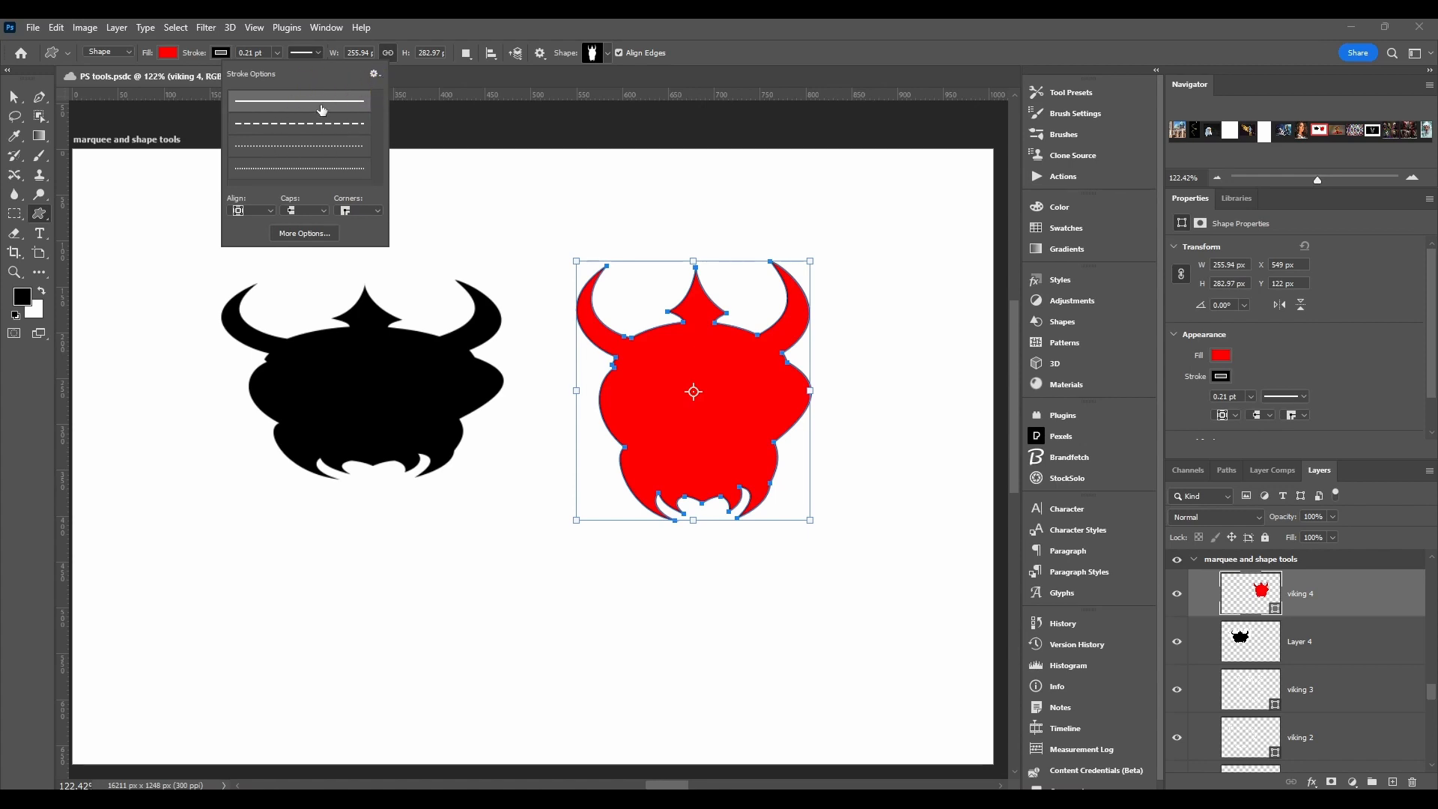
left_click(297, 169)
scroll(288, 154, "up", 1)
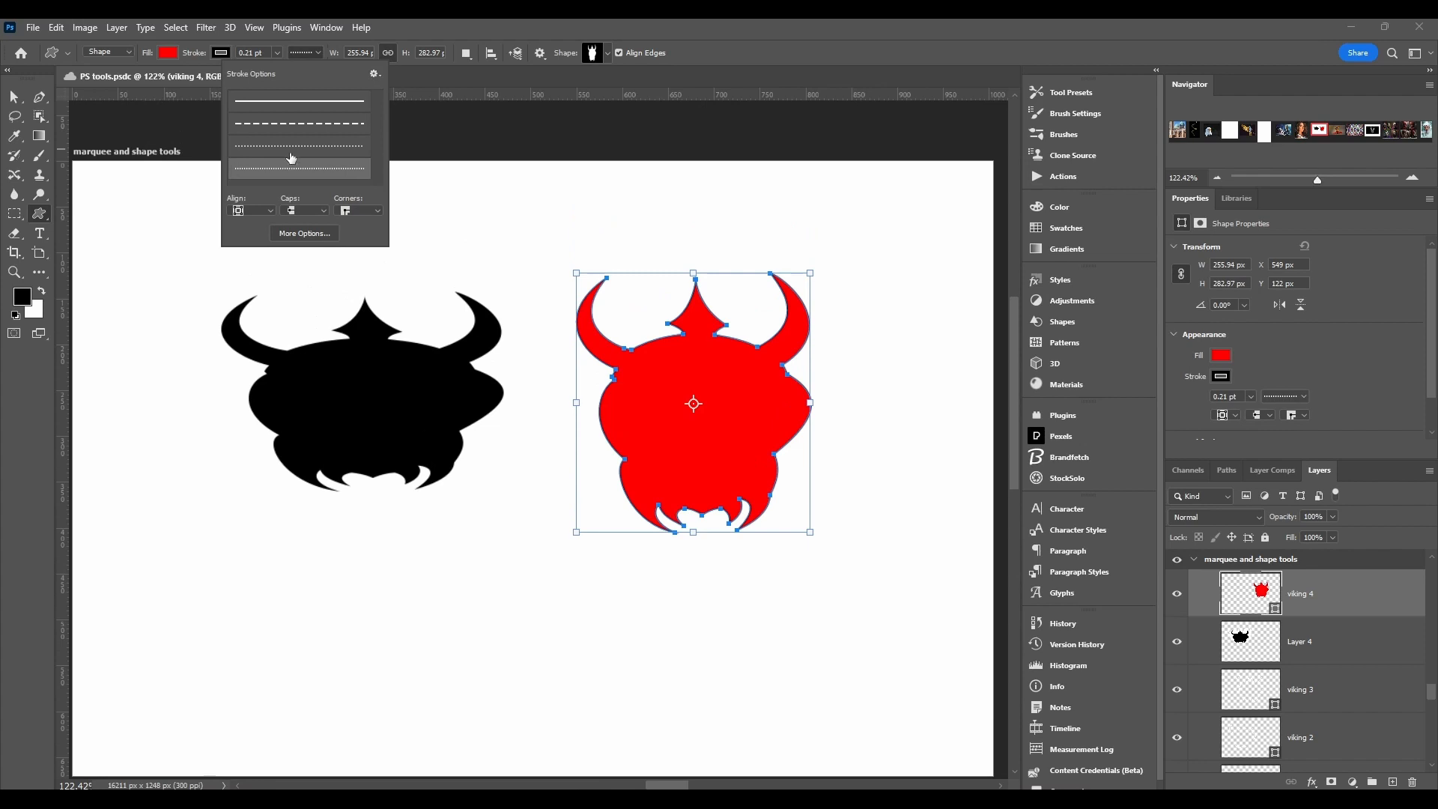
left_click(292, 126)
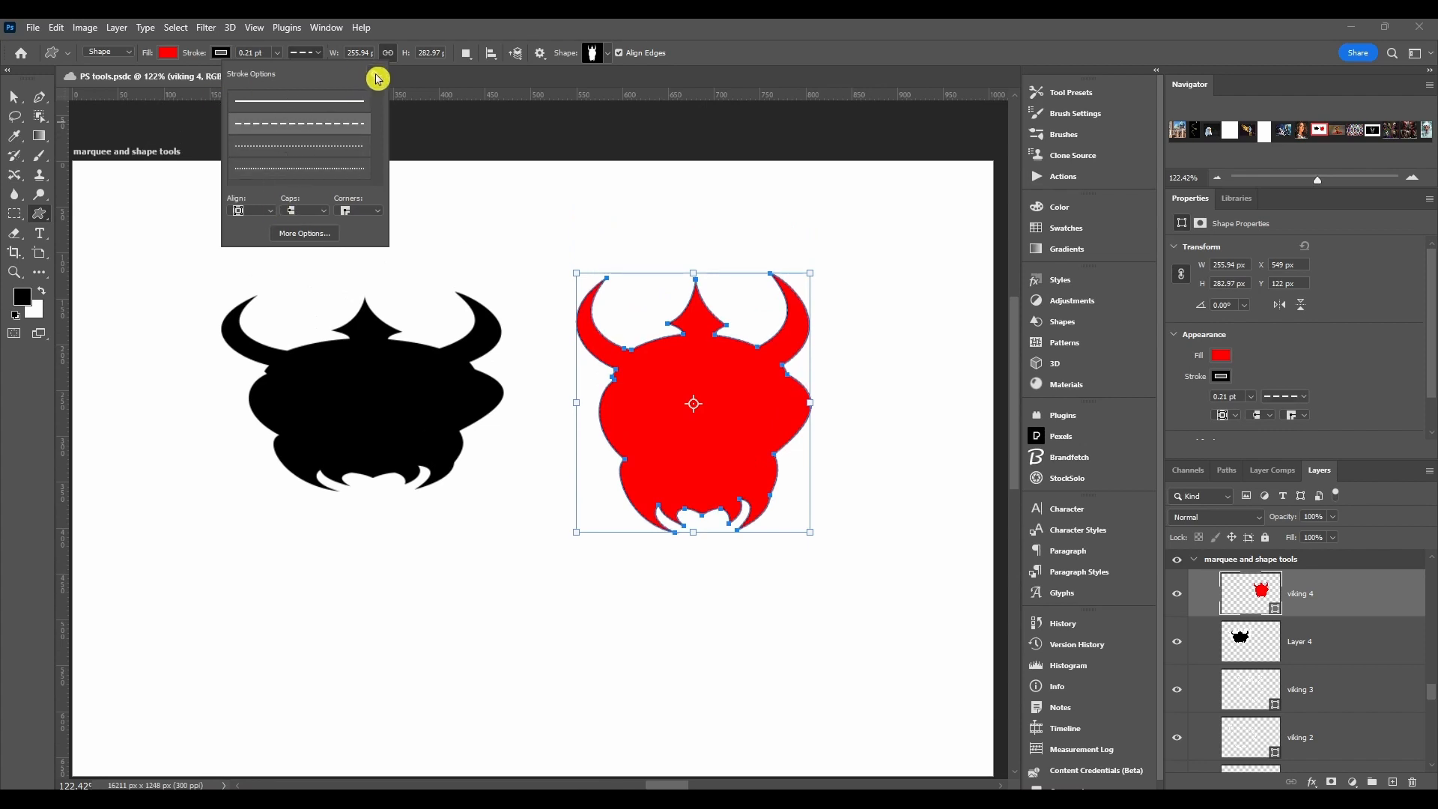
Step: Look through the stroke's alignment, cap and corner choices for the red viking, leaving them as they are
left_click(262, 212)
left_click(262, 214)
left_click(317, 217)
left_click(317, 213)
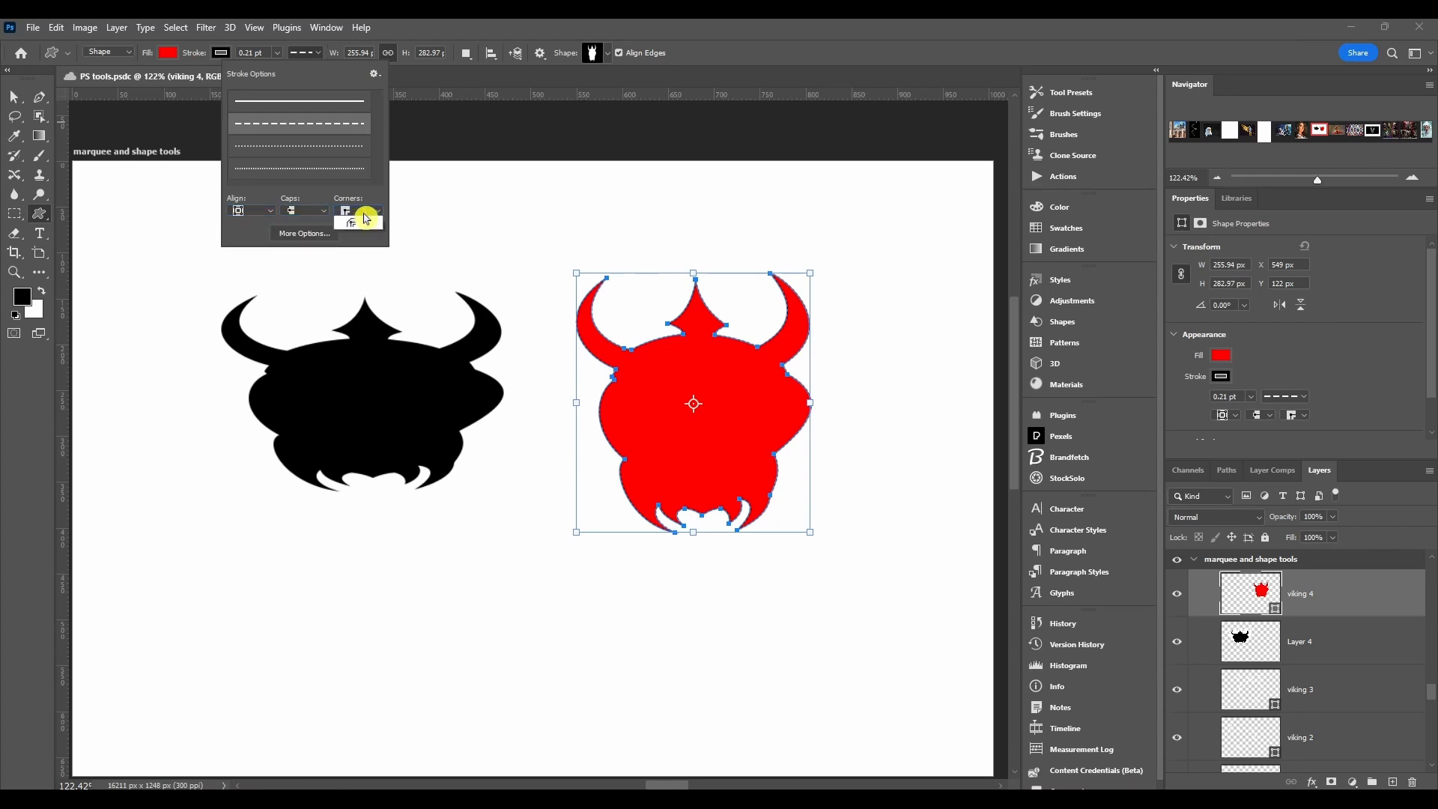
left_click(365, 217)
left_click(365, 218)
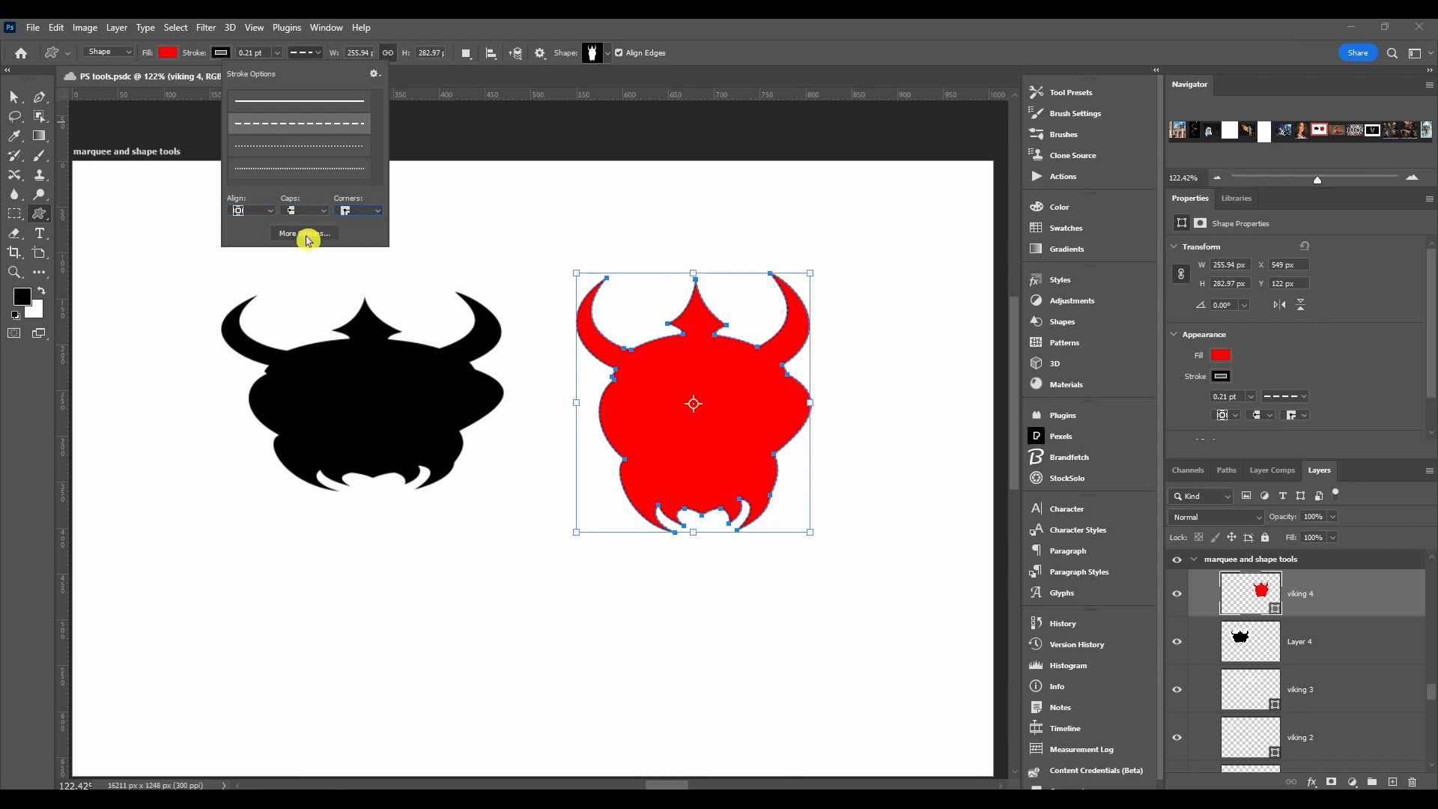
Step: Examine the detailed Stroke settings, including the line presets, alignment and caps choices, and close them without changes
left_click(378, 74)
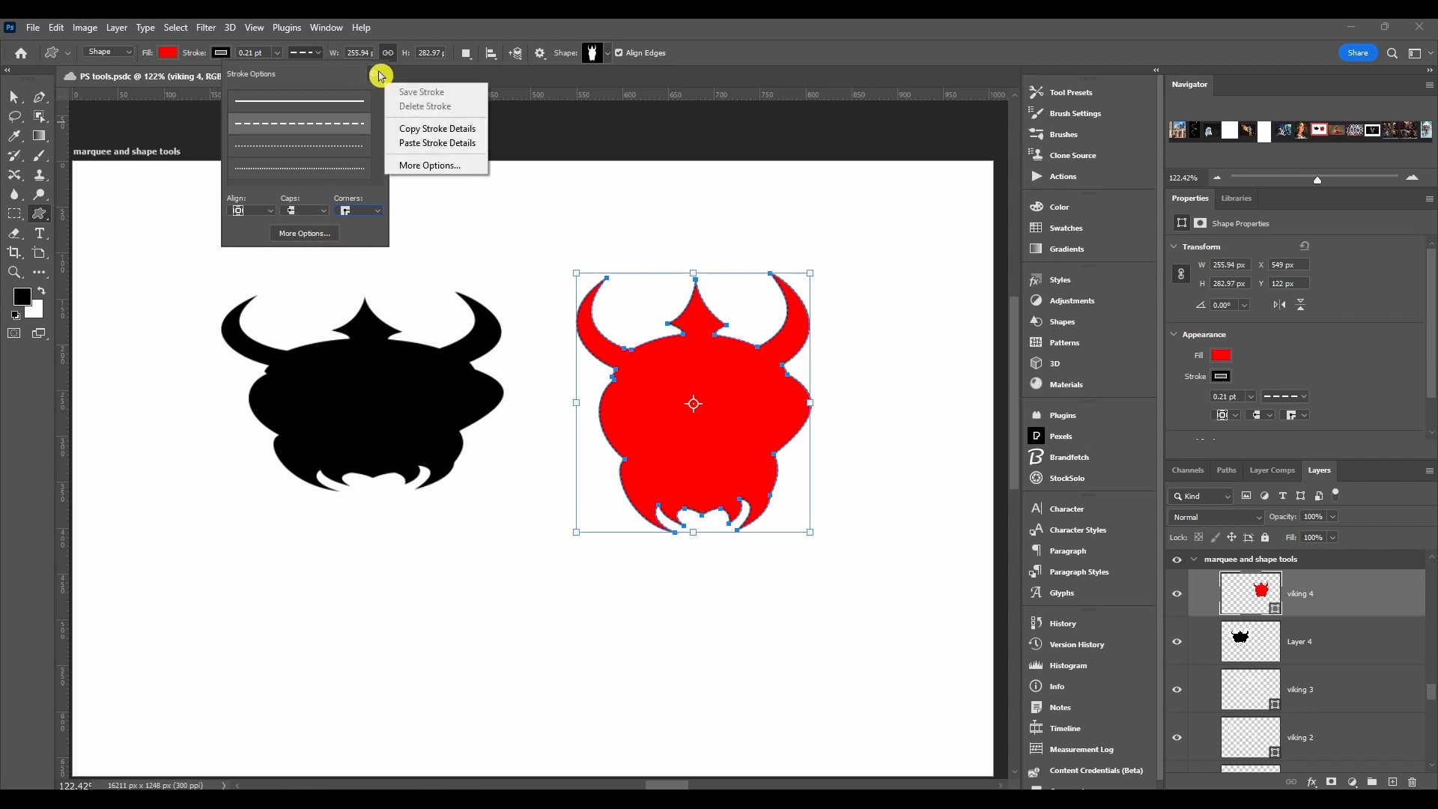
left_click(413, 170)
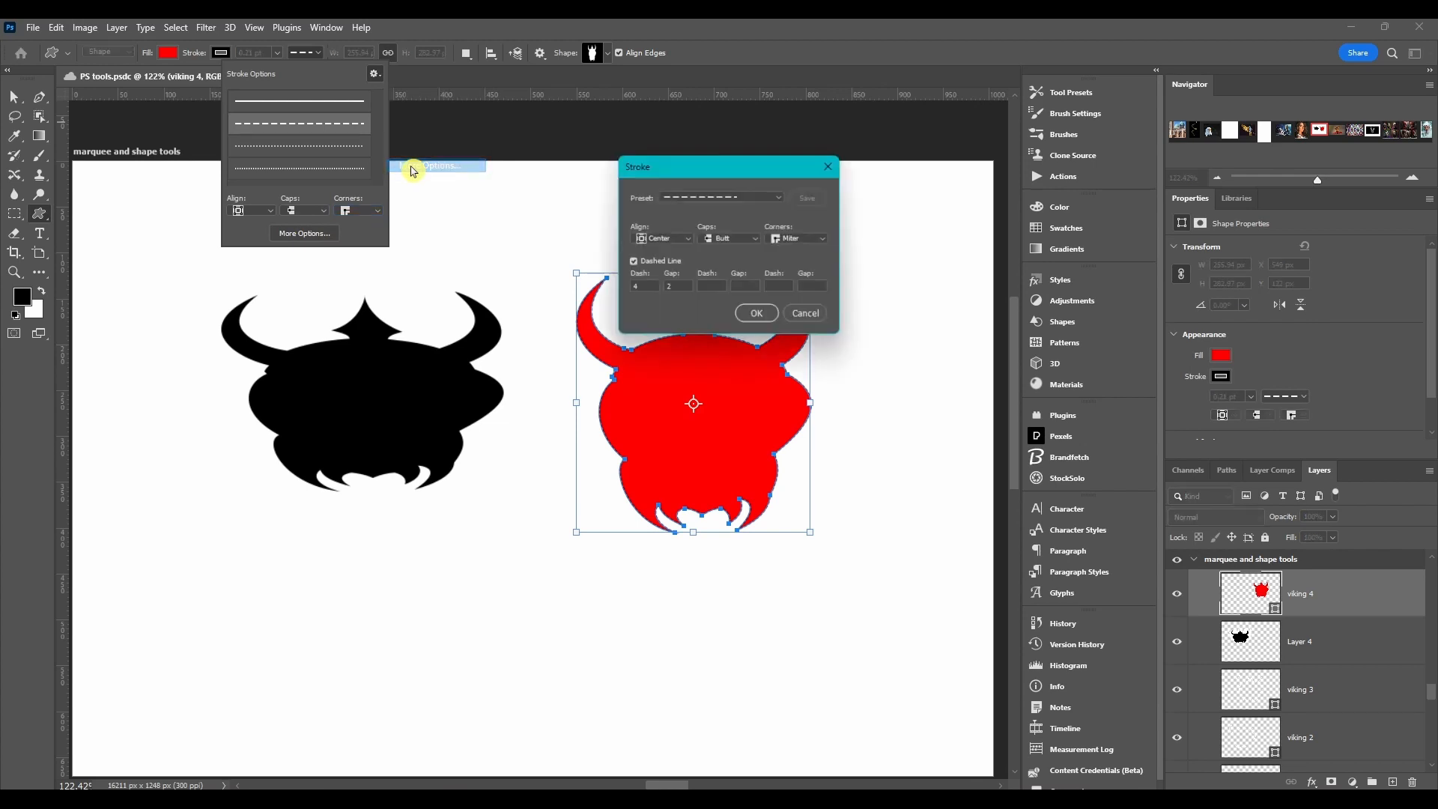
mouse_move(694, 167)
left_mouse_down()
mouse_move(608, 234)
mouse_move(513, 129)
left_mouse_up()
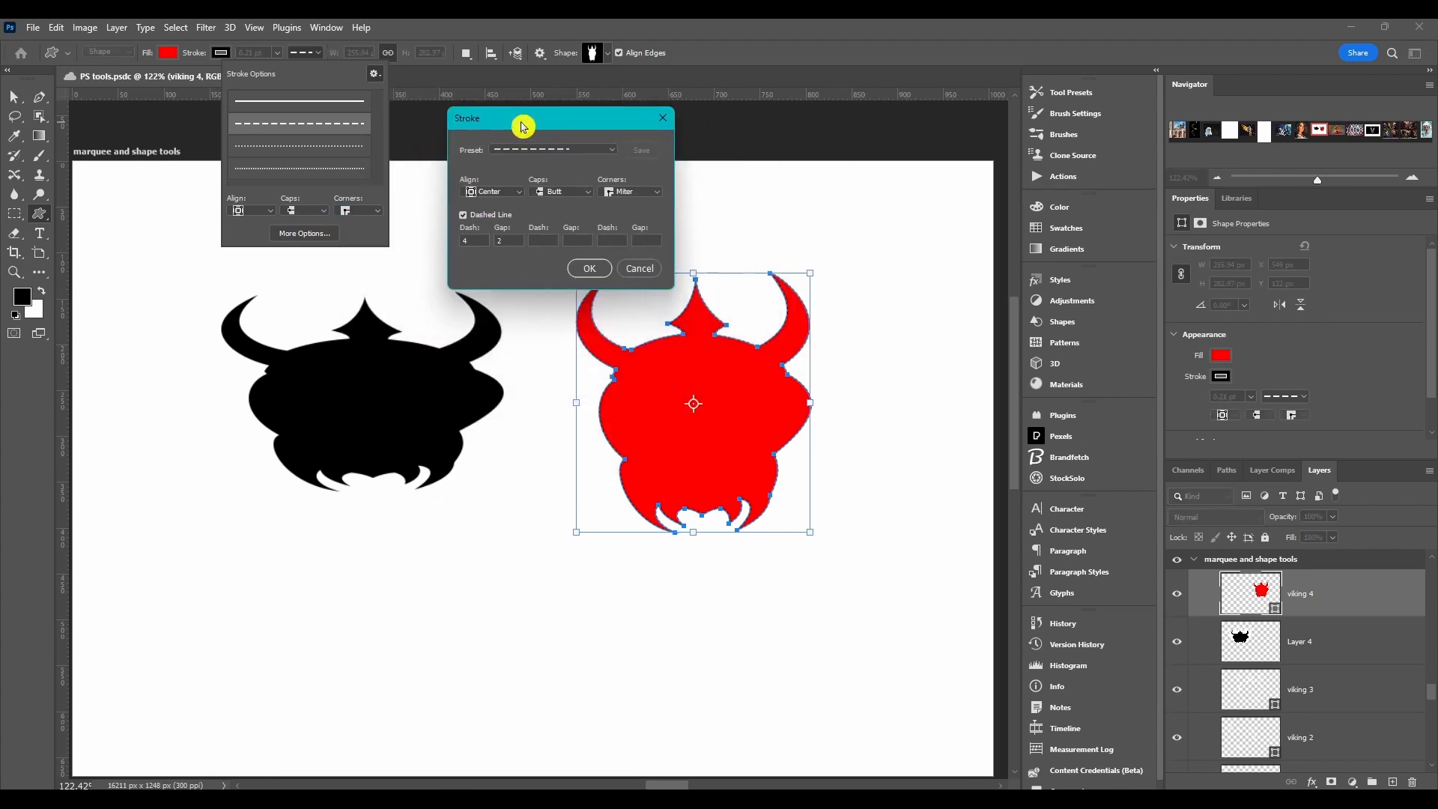
left_click(546, 153)
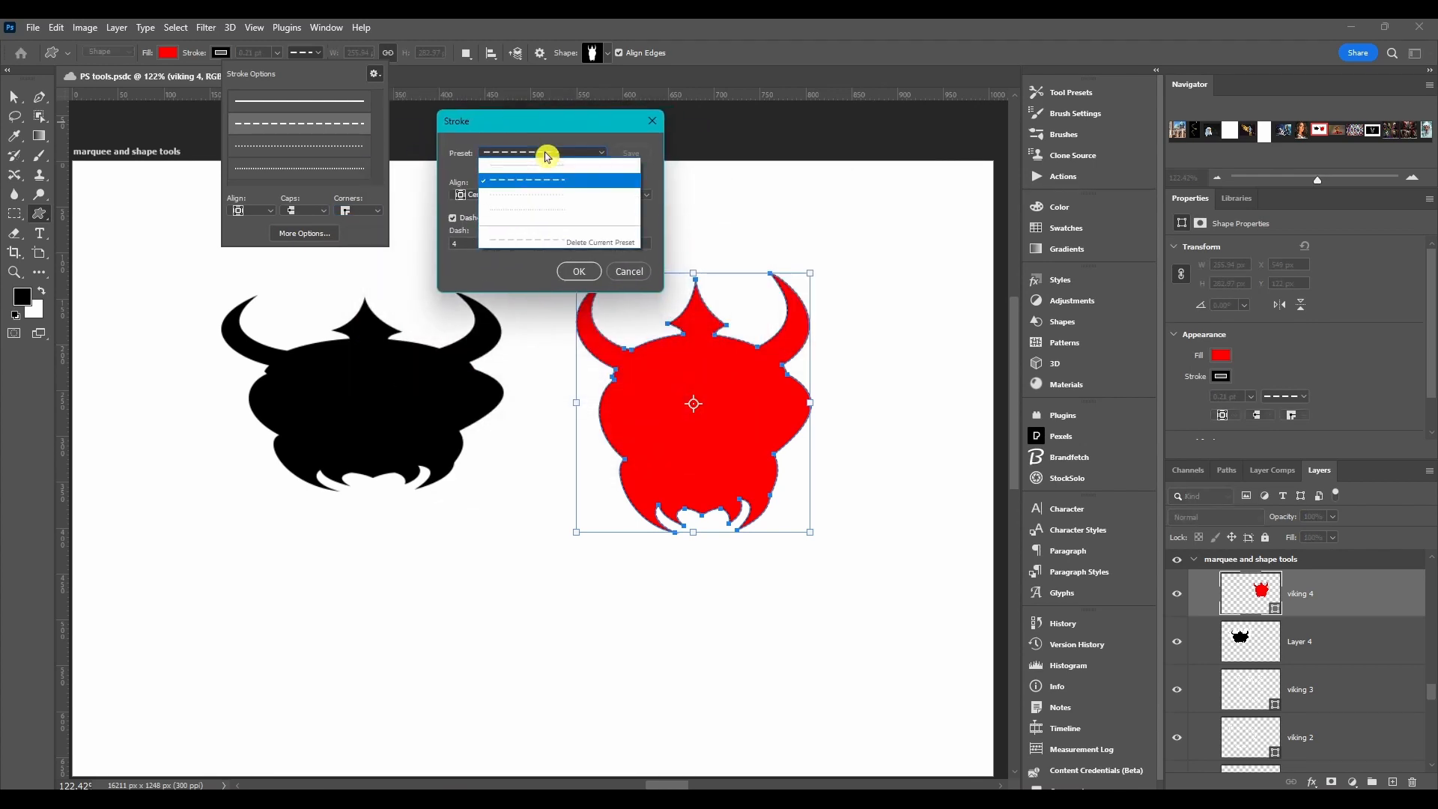
left_click(539, 168)
left_click(488, 196)
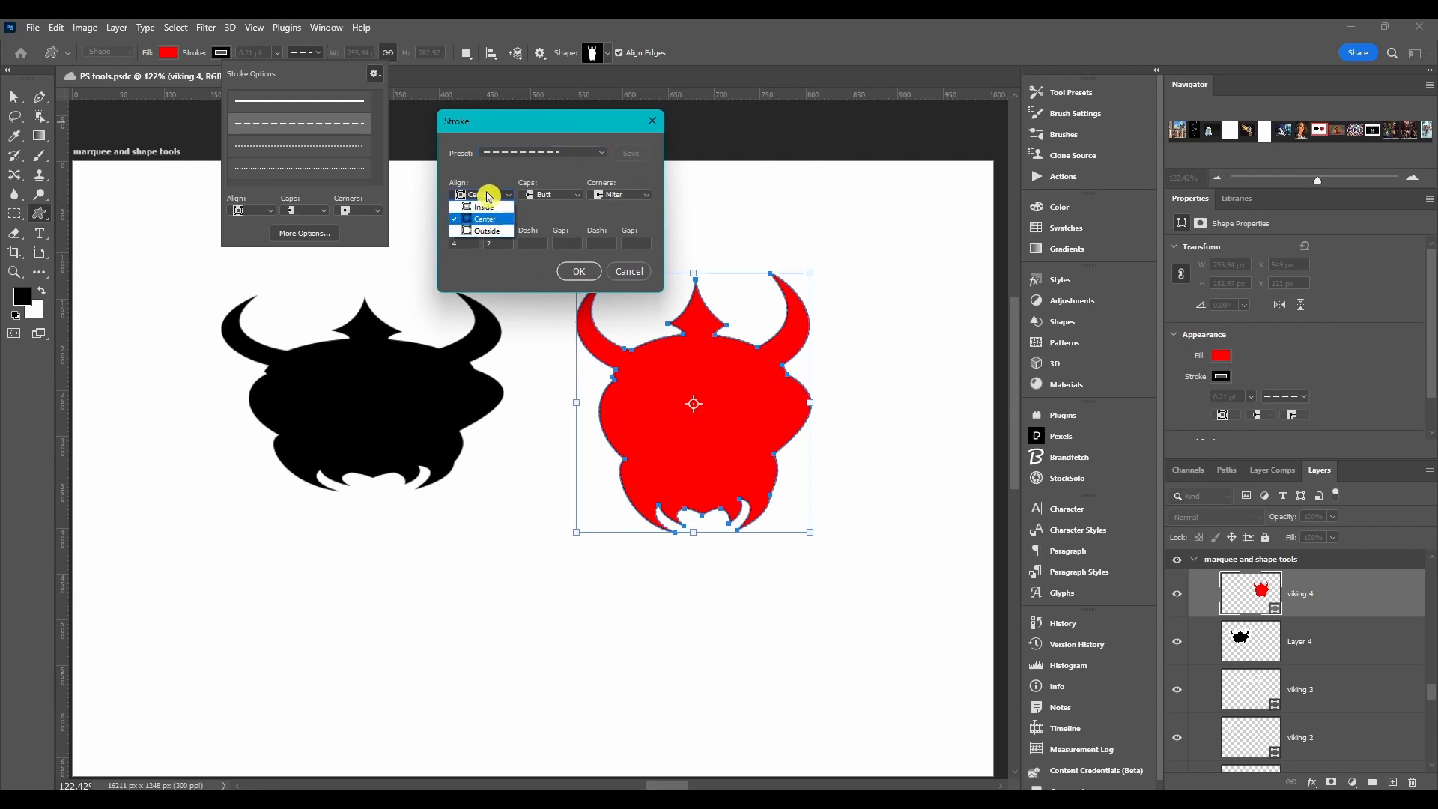
left_click(548, 199)
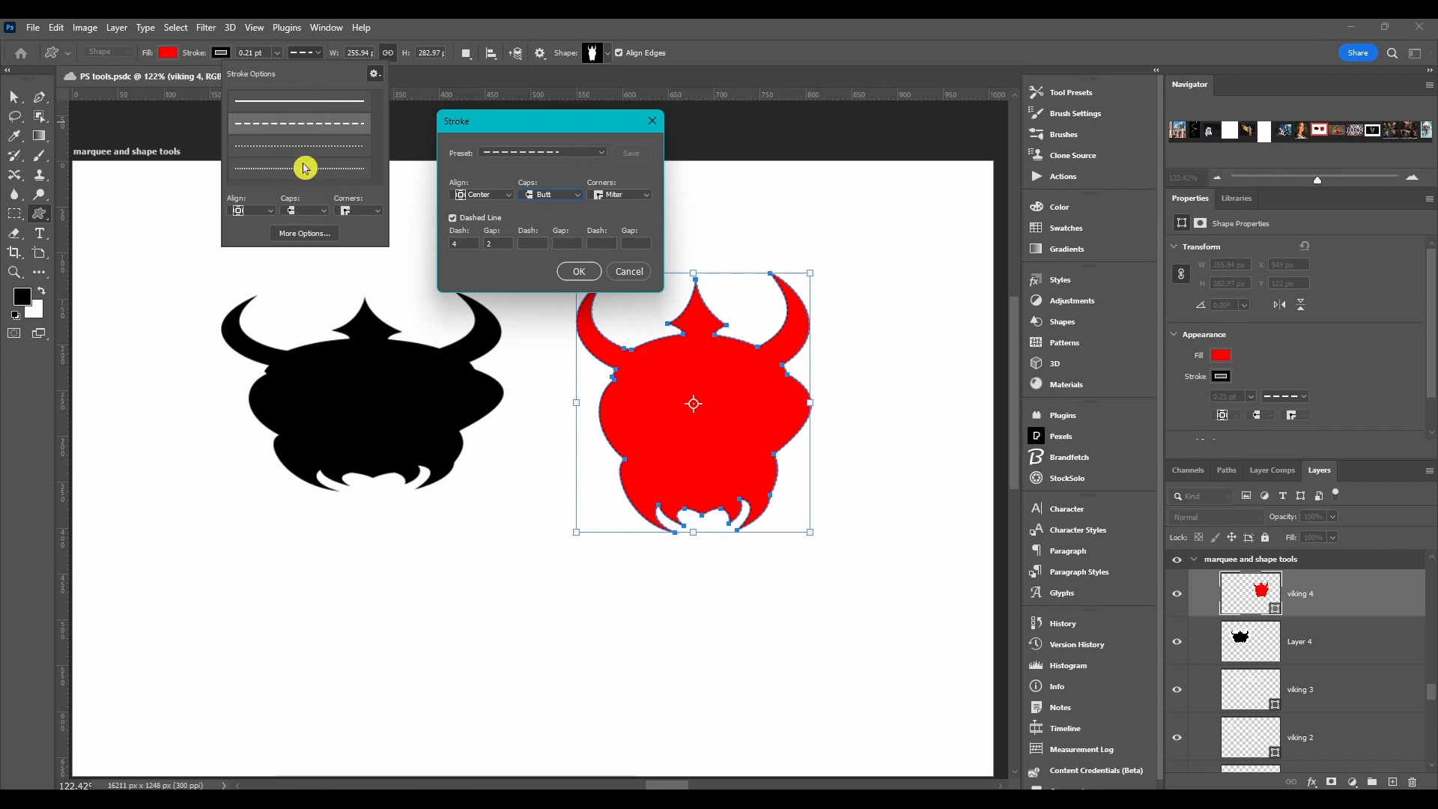
left_click_drag(562, 116, 545, 108)
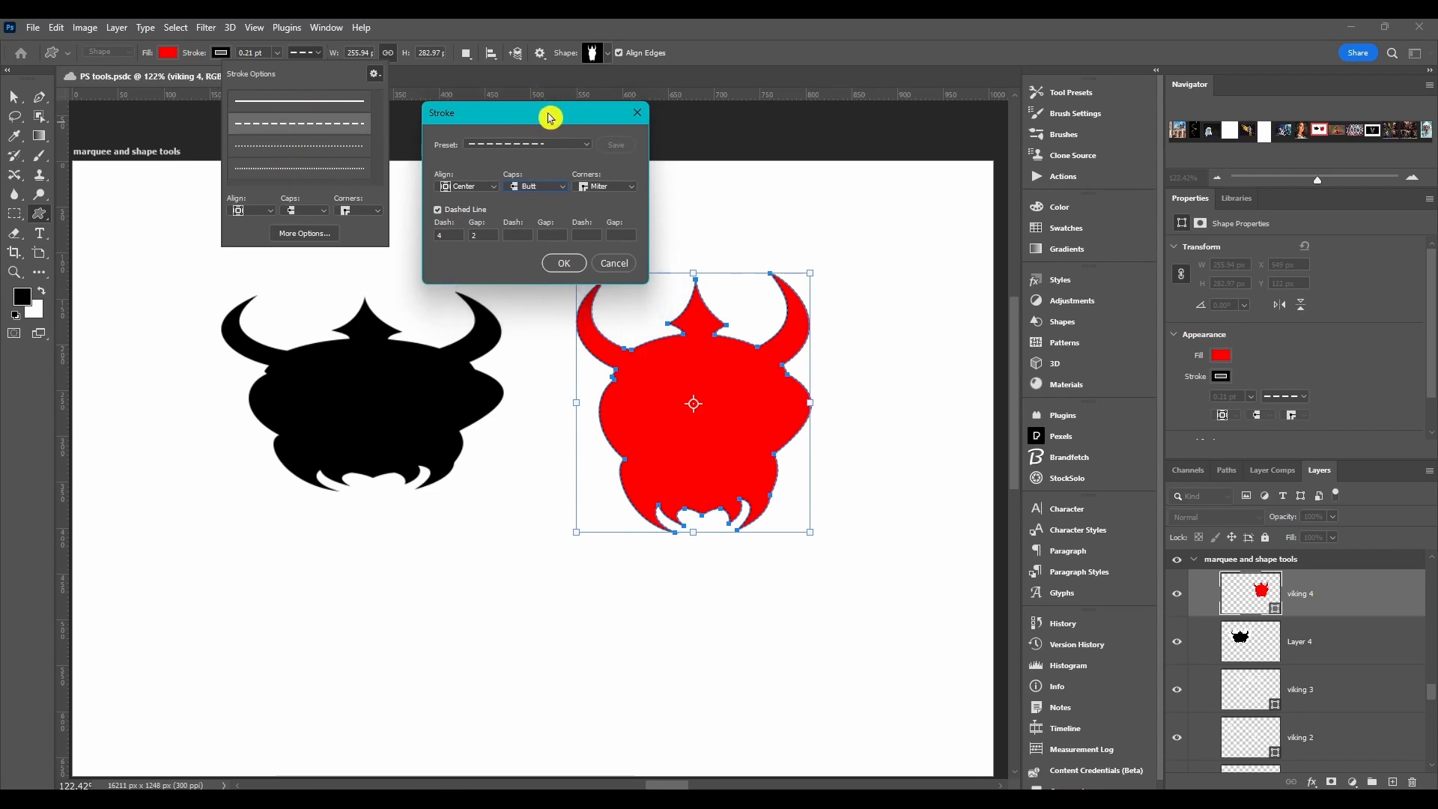
left_click(628, 121)
Step: Paste the stroke details onto the red viking and resize it to about 316 px wide and 428 px high
left_click(376, 75)
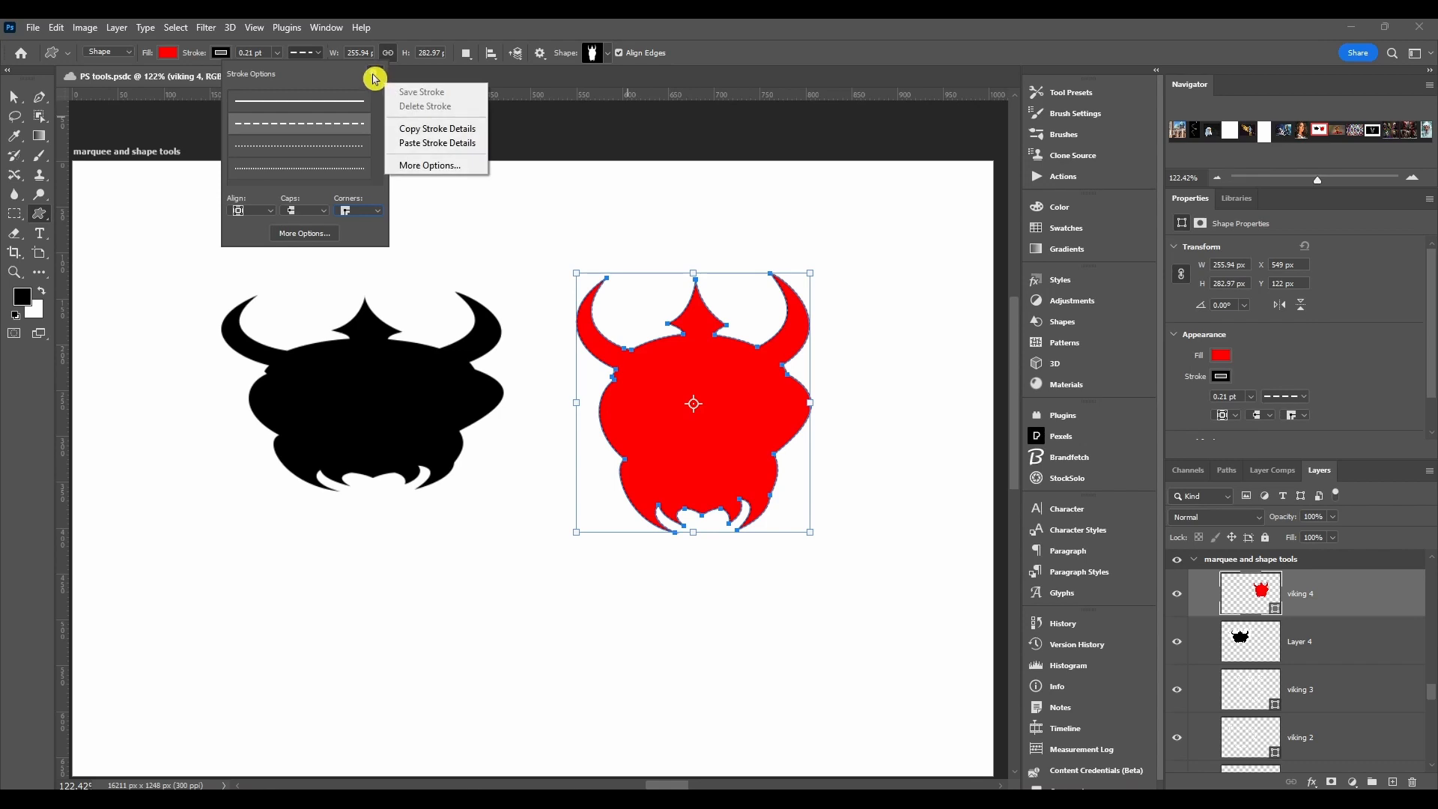
left_click(410, 148)
left_click(322, 48)
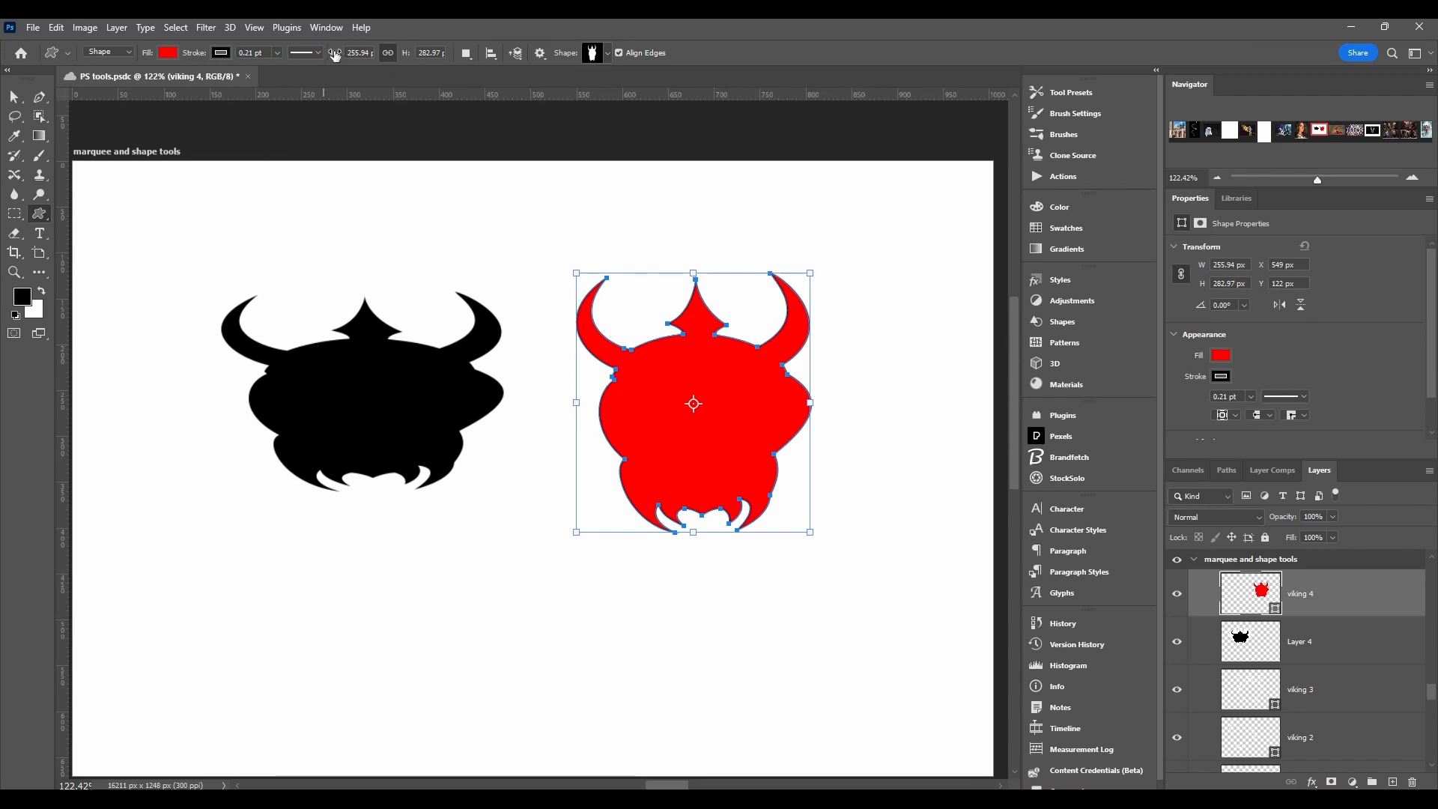
mouse_move(377, 59)
left_mouse_down()
mouse_move(334, 56)
mouse_move(349, 57)
left_mouse_up()
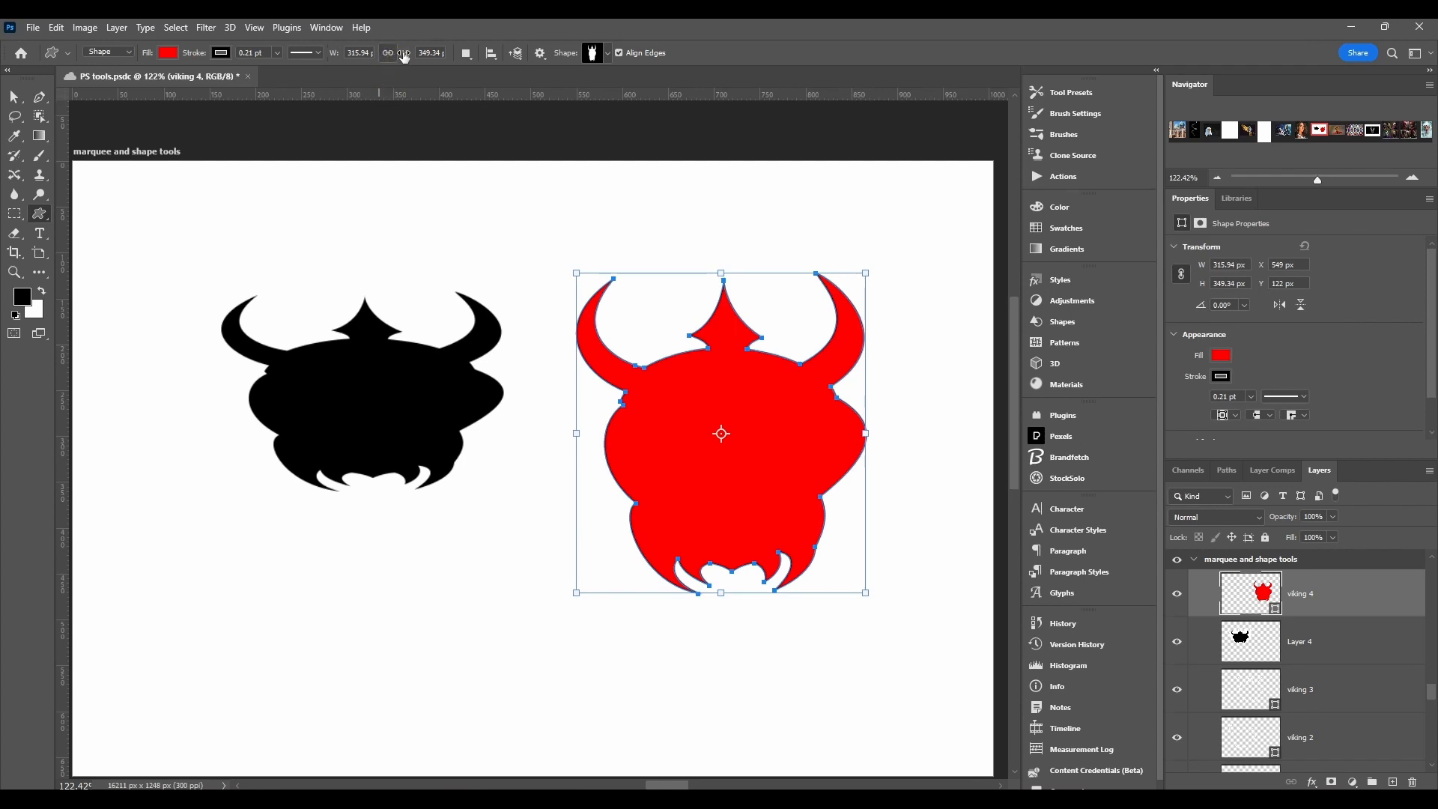
left_click_drag(425, 55, 465, 63)
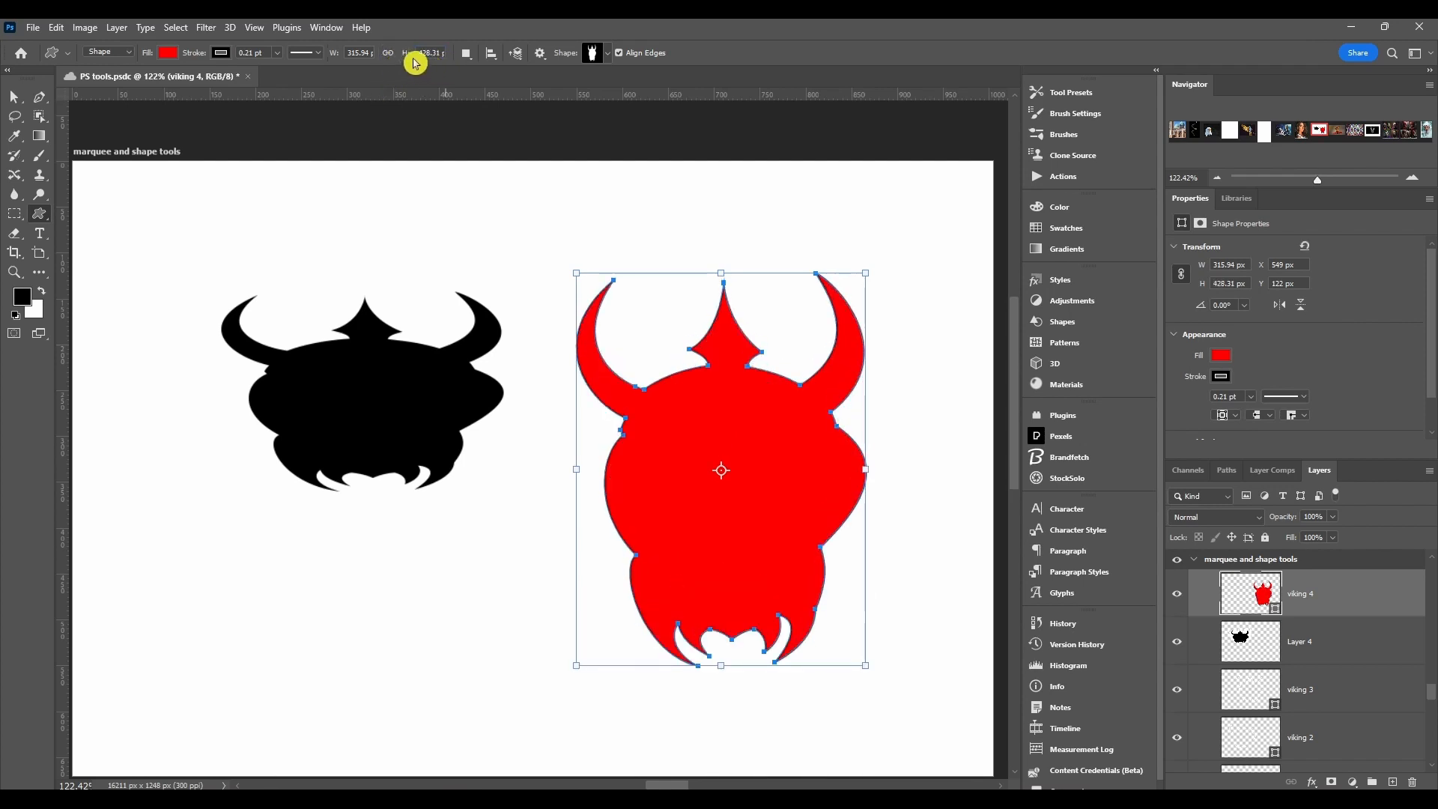
Step: Add a viking about 176 px wide and 264 px high overlapping the red one with Combine Shapes, and deselect the result
left_click(469, 55)
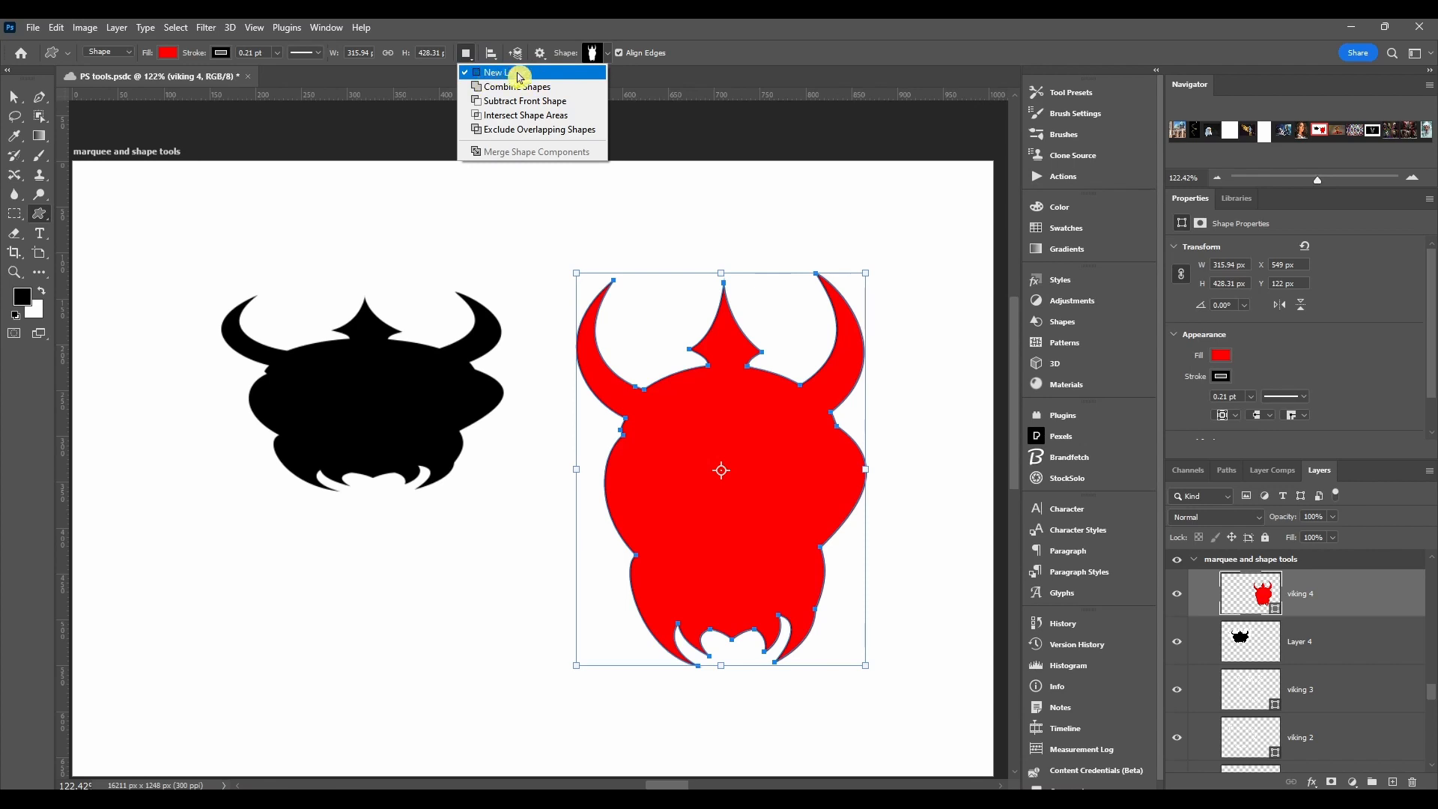
left_click(473, 88)
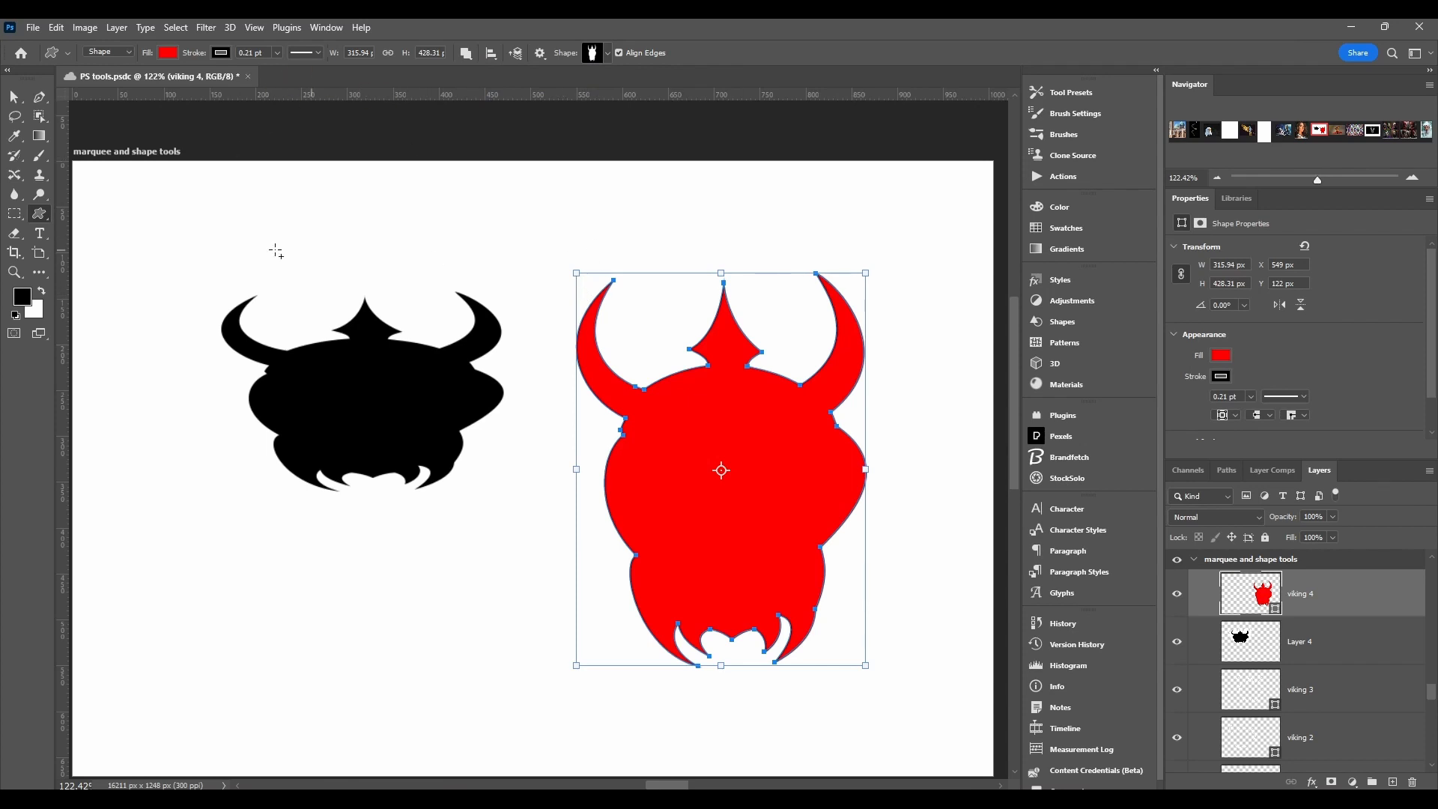
left_click_drag(538, 276, 712, 507)
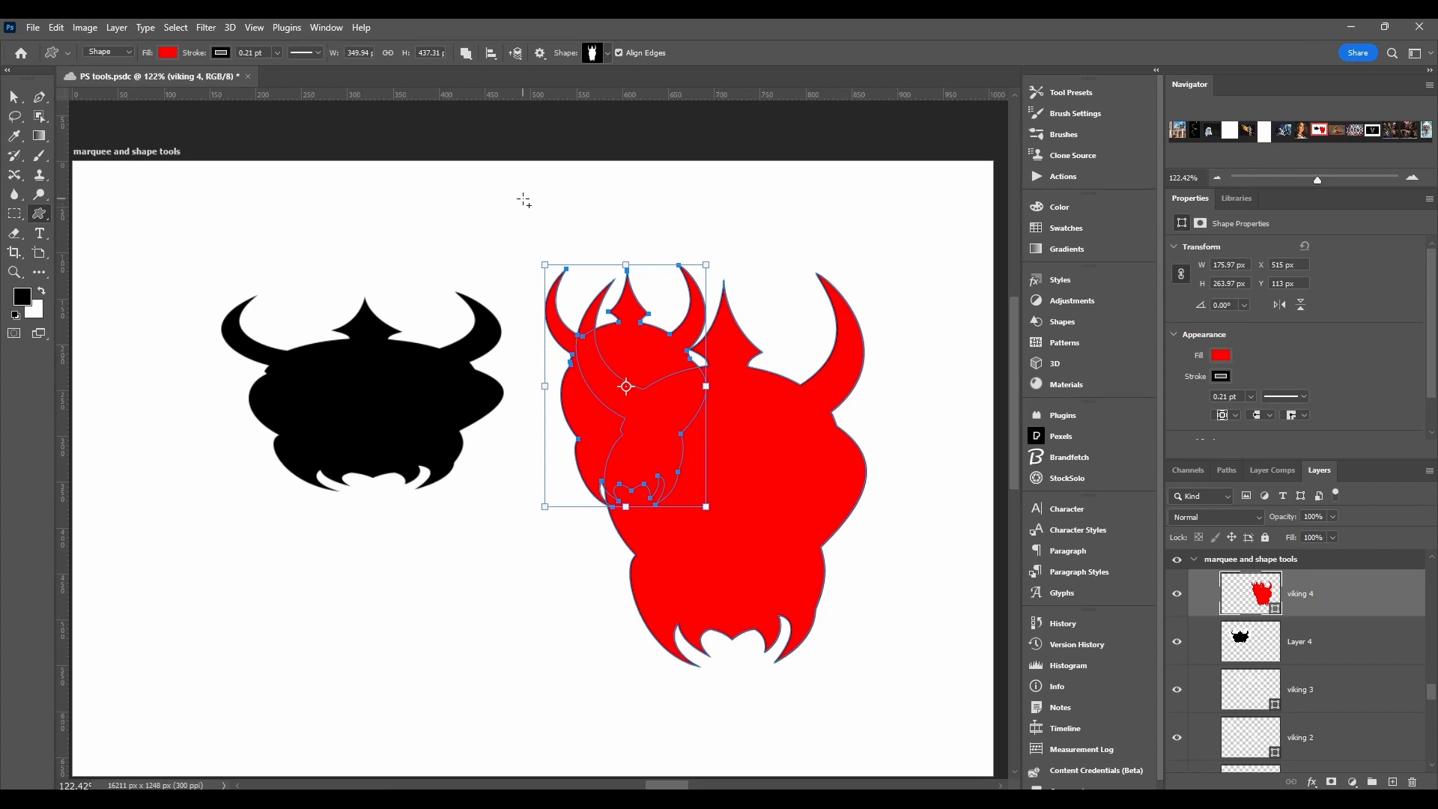
left_click(486, 197, "ctrl")
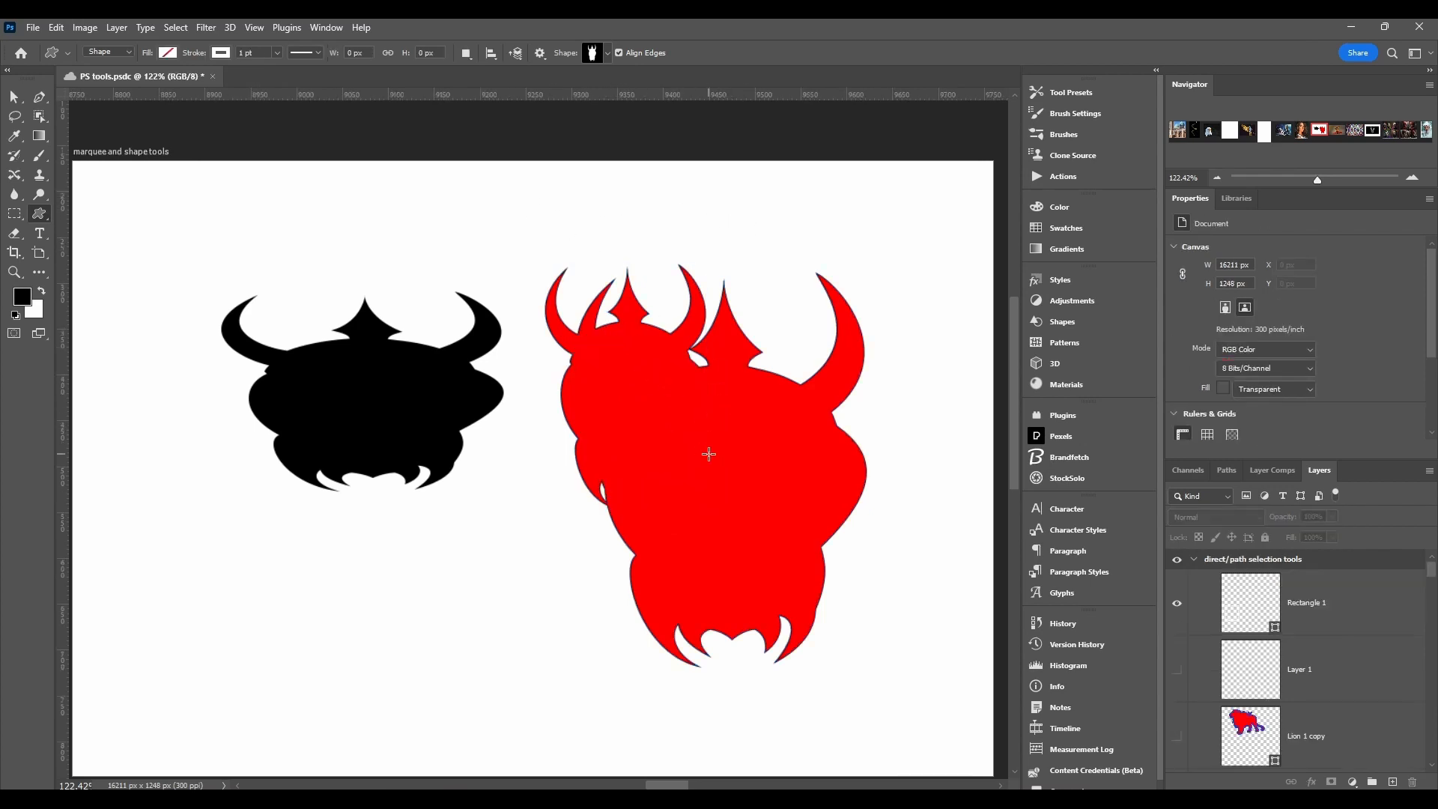
Step: Try to draw a viking about 264 px wide and 530 px high over the red shape using Intersect Shape Areas
left_click(465, 53)
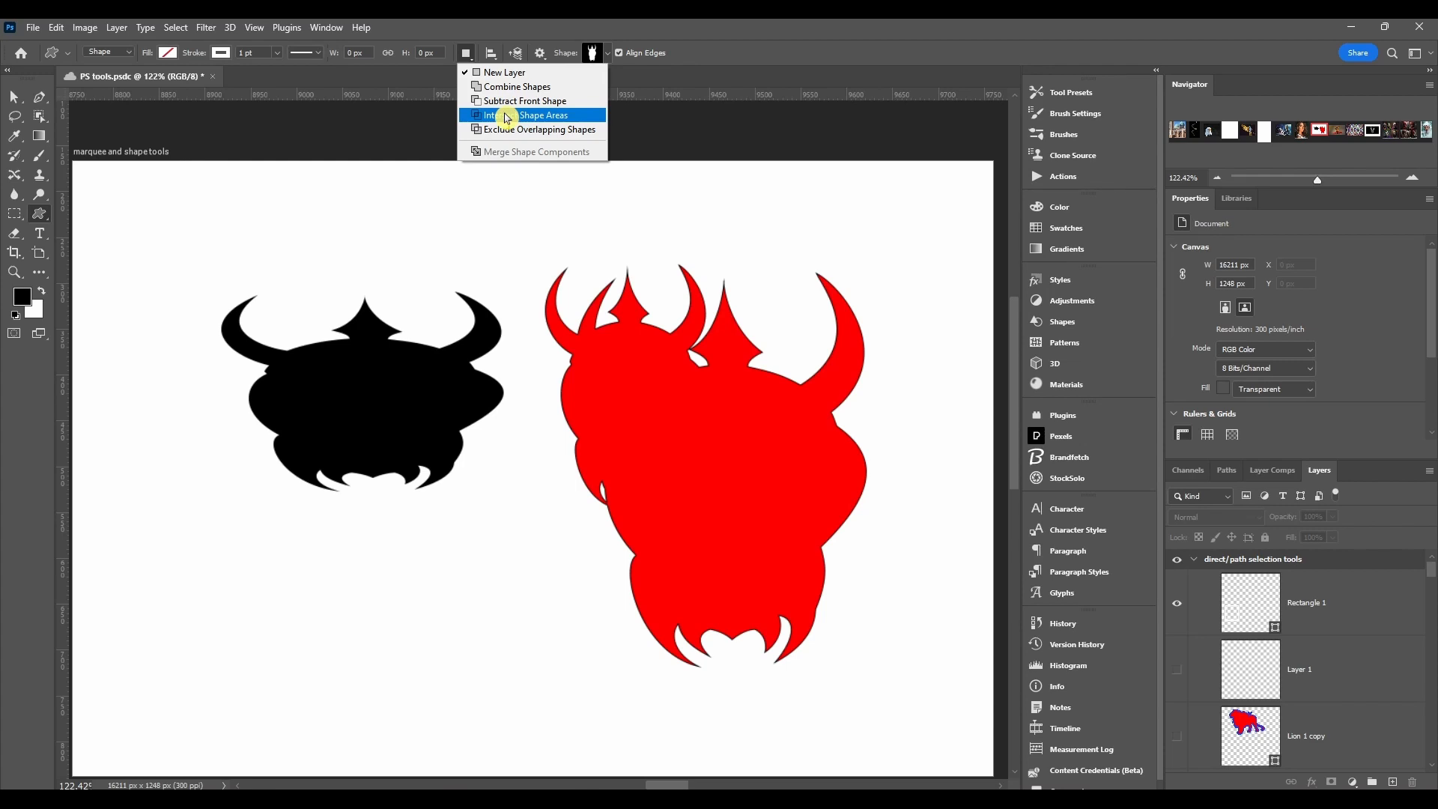
left_click(507, 116)
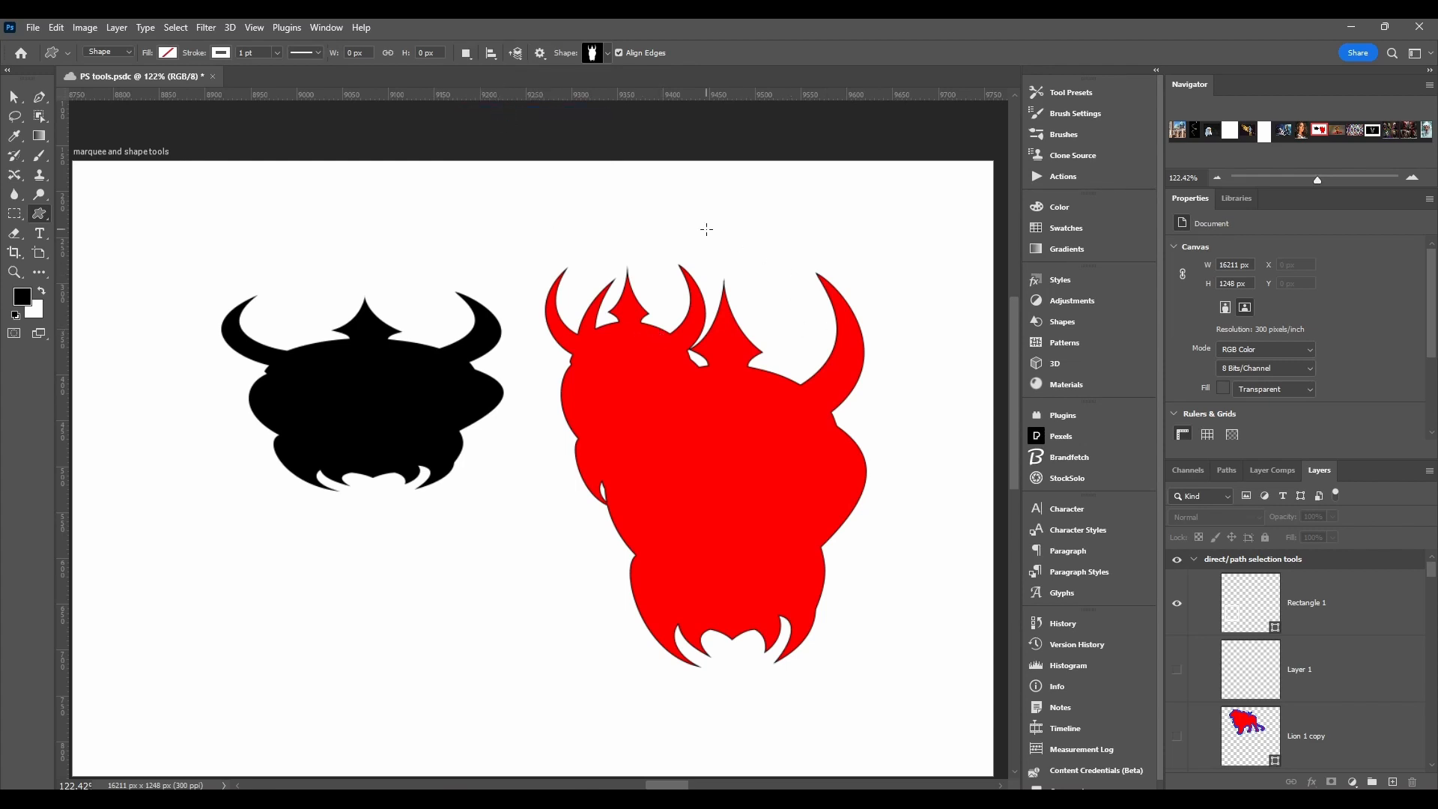
left_click_drag(704, 226, 897, 708)
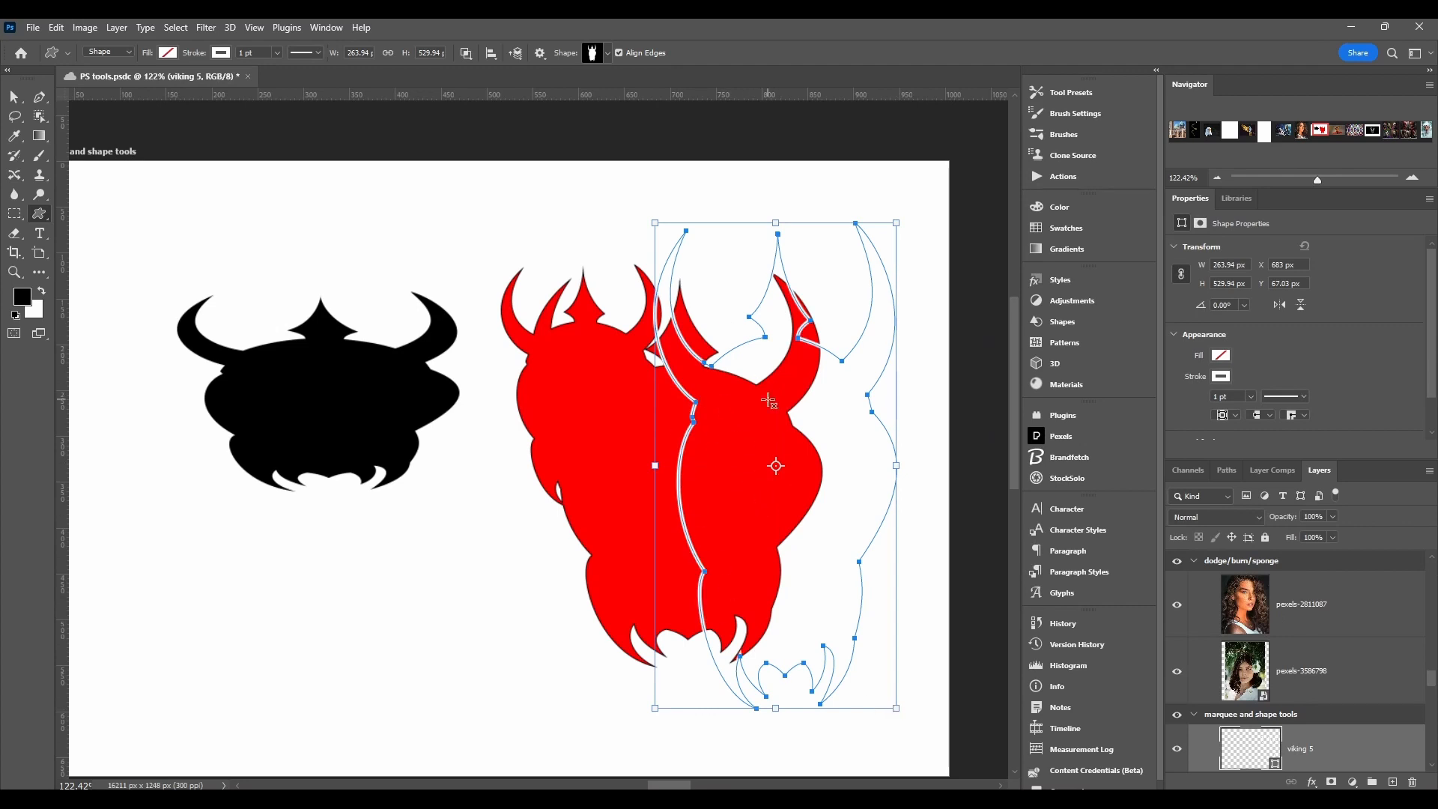
key("ctrl+z")
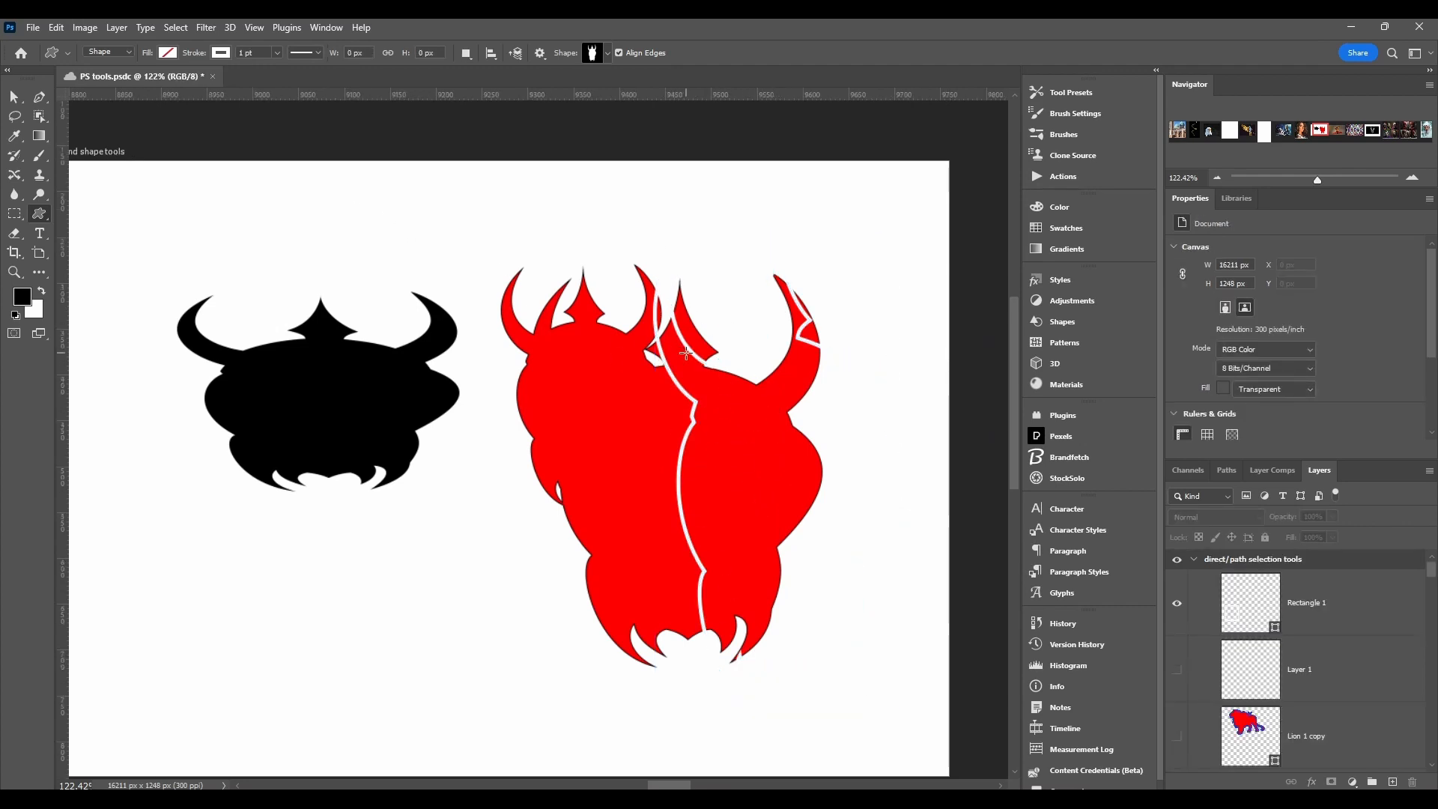
Step: Examine the Custom Shape tool's path operations, alignment and stacking-order choices, and its path options
left_click(466, 52)
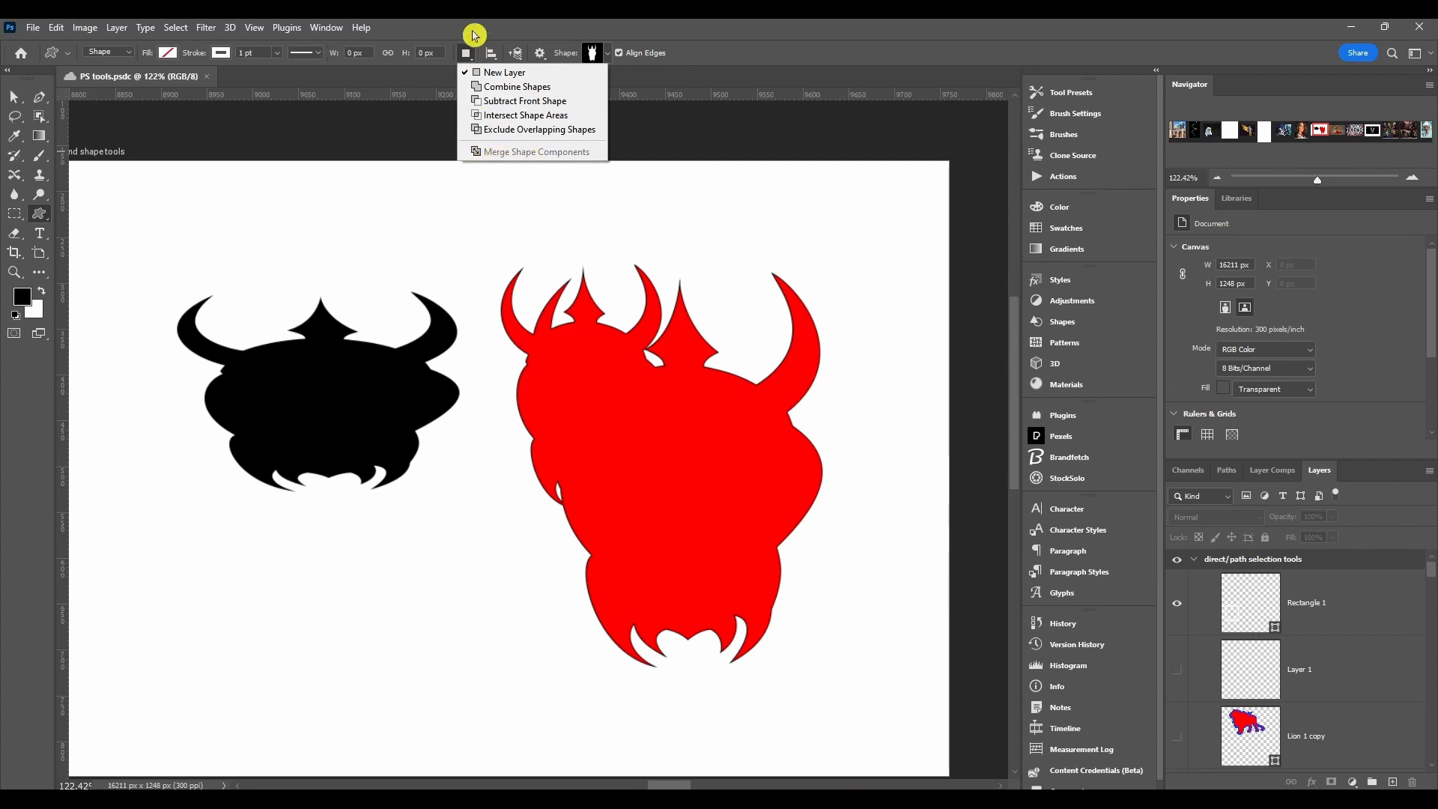
left_click(467, 51)
left_click(493, 53)
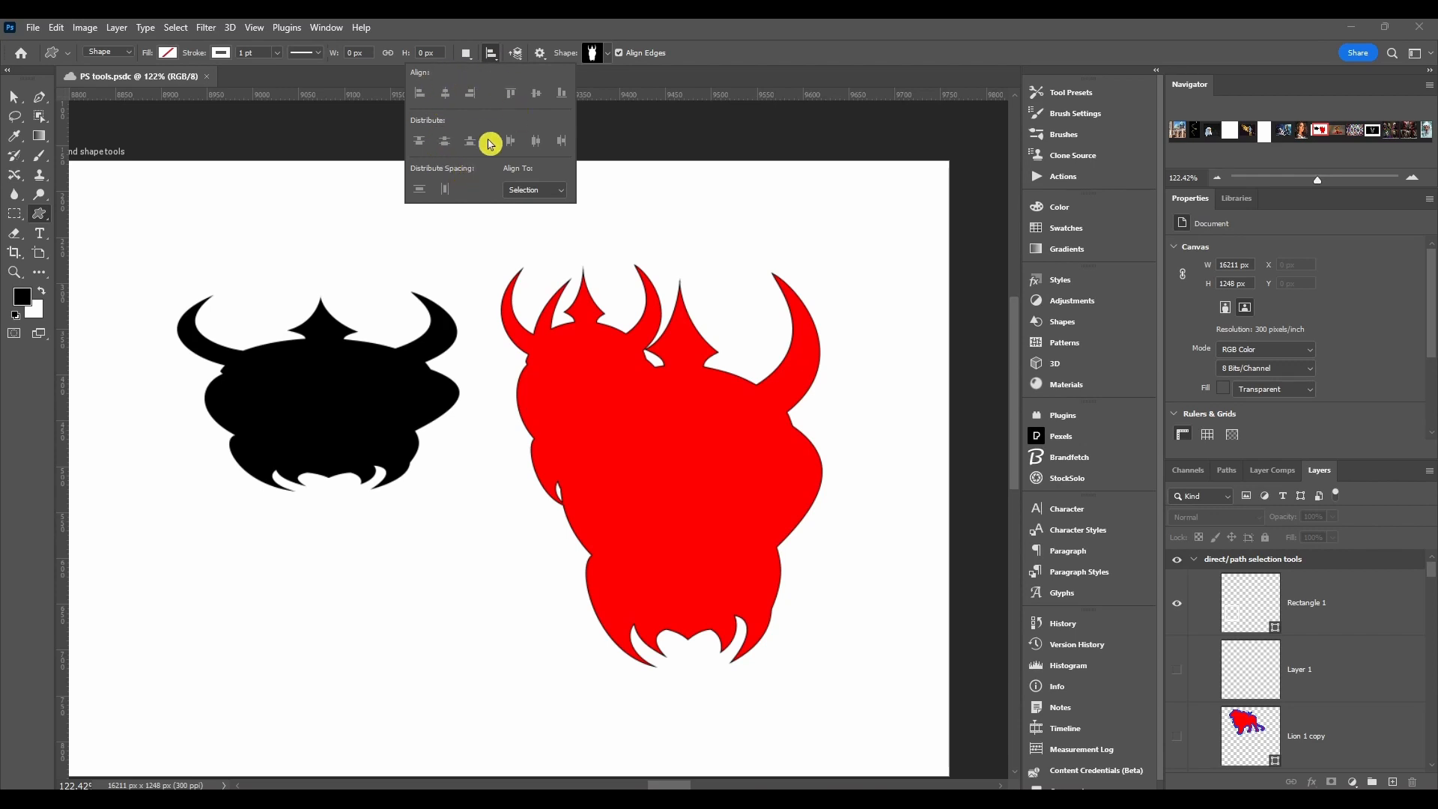
left_click(515, 54)
left_click(516, 56)
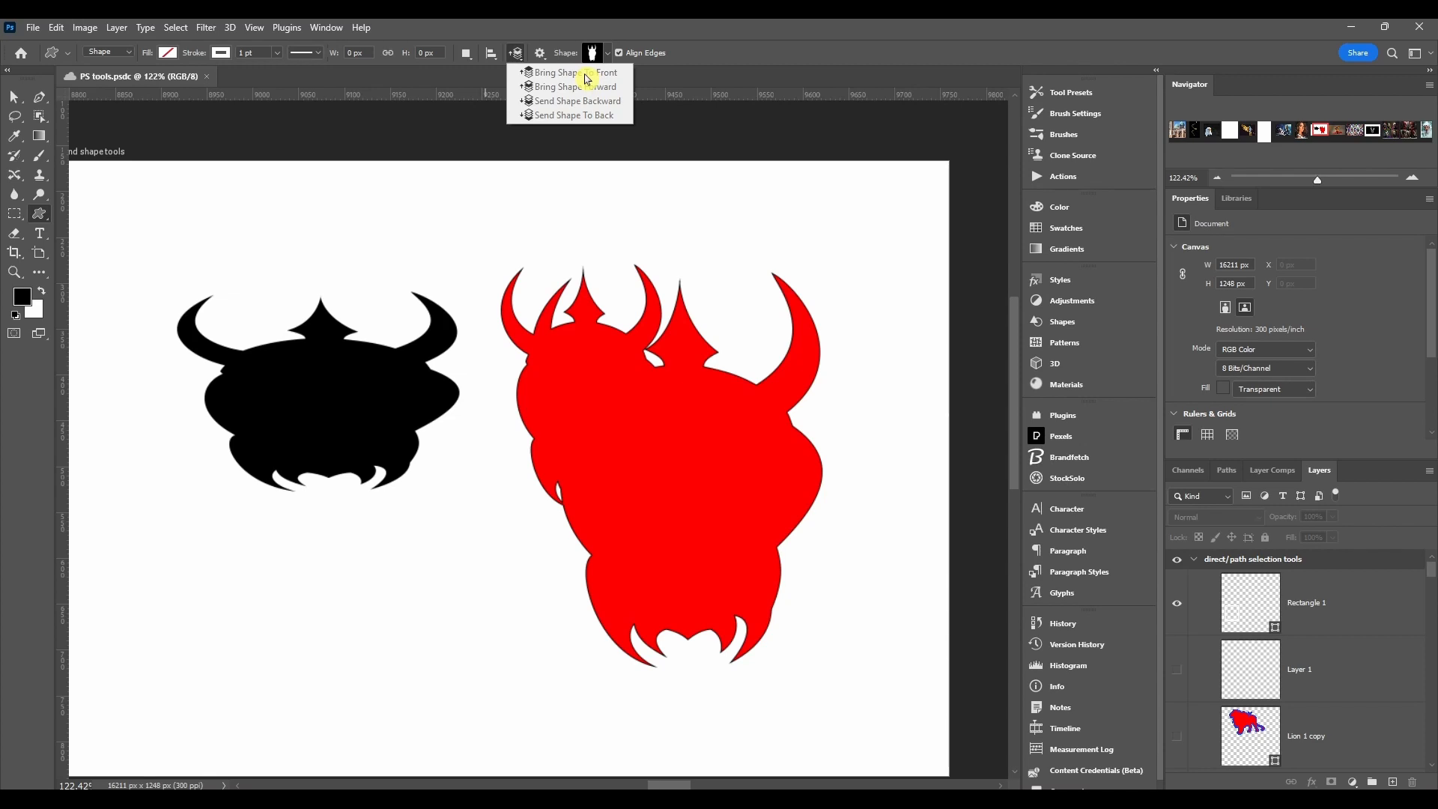
left_click(558, 44)
left_click(541, 56)
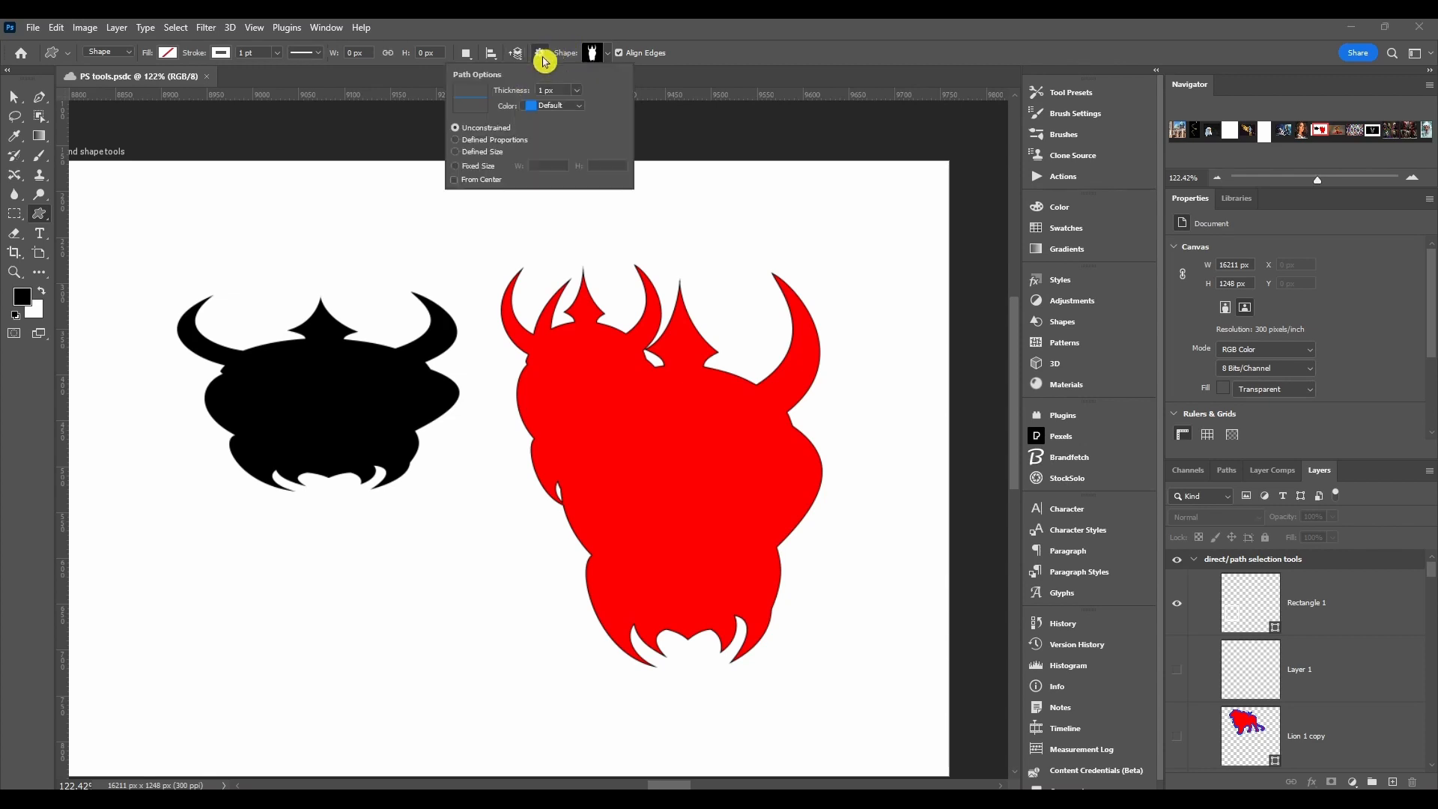
Step: Draw a viking about 135 px wide and 121 px high above the black one, and set the path display to 3 px thickness in Light Red
left_click_drag(289, 199, 414, 310)
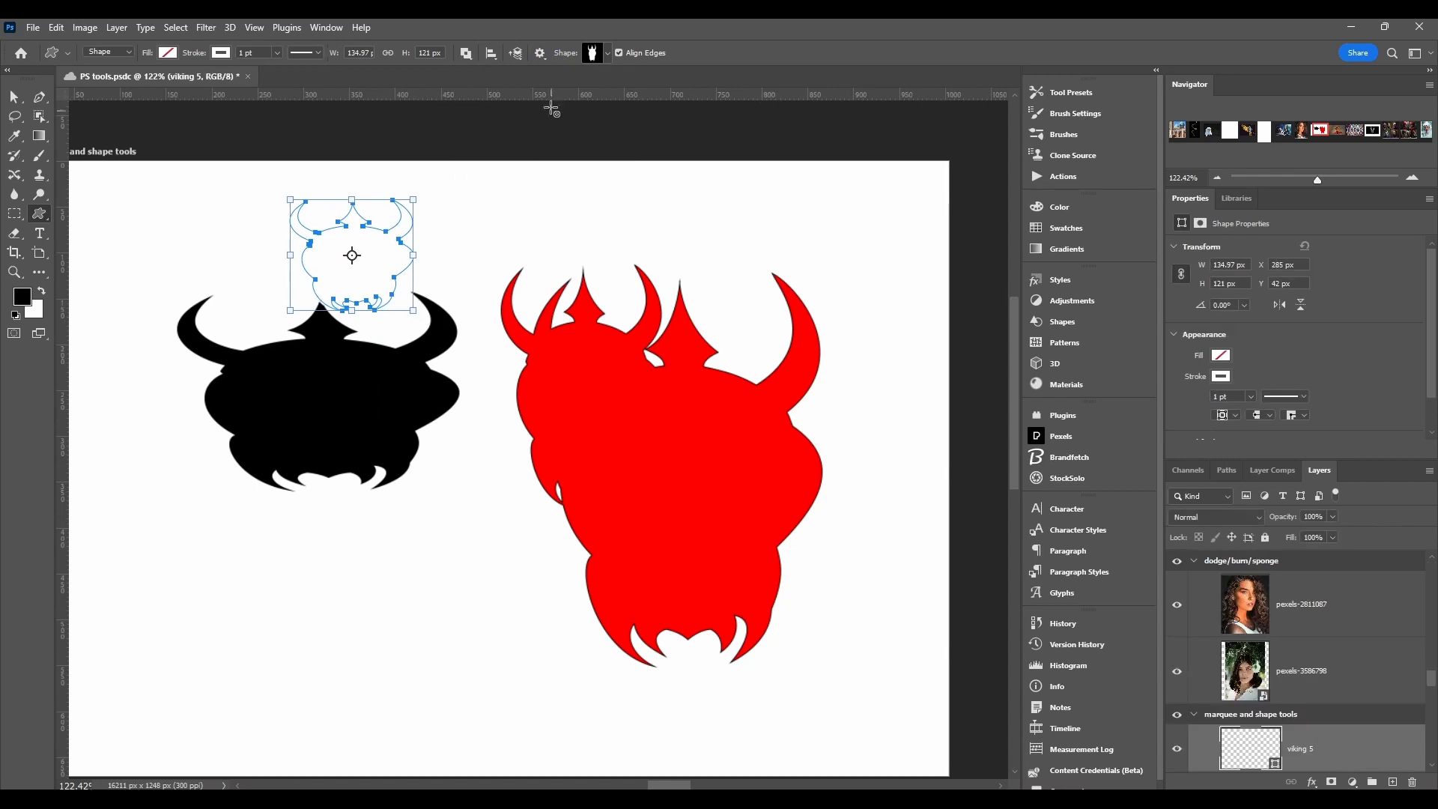
left_click(541, 54)
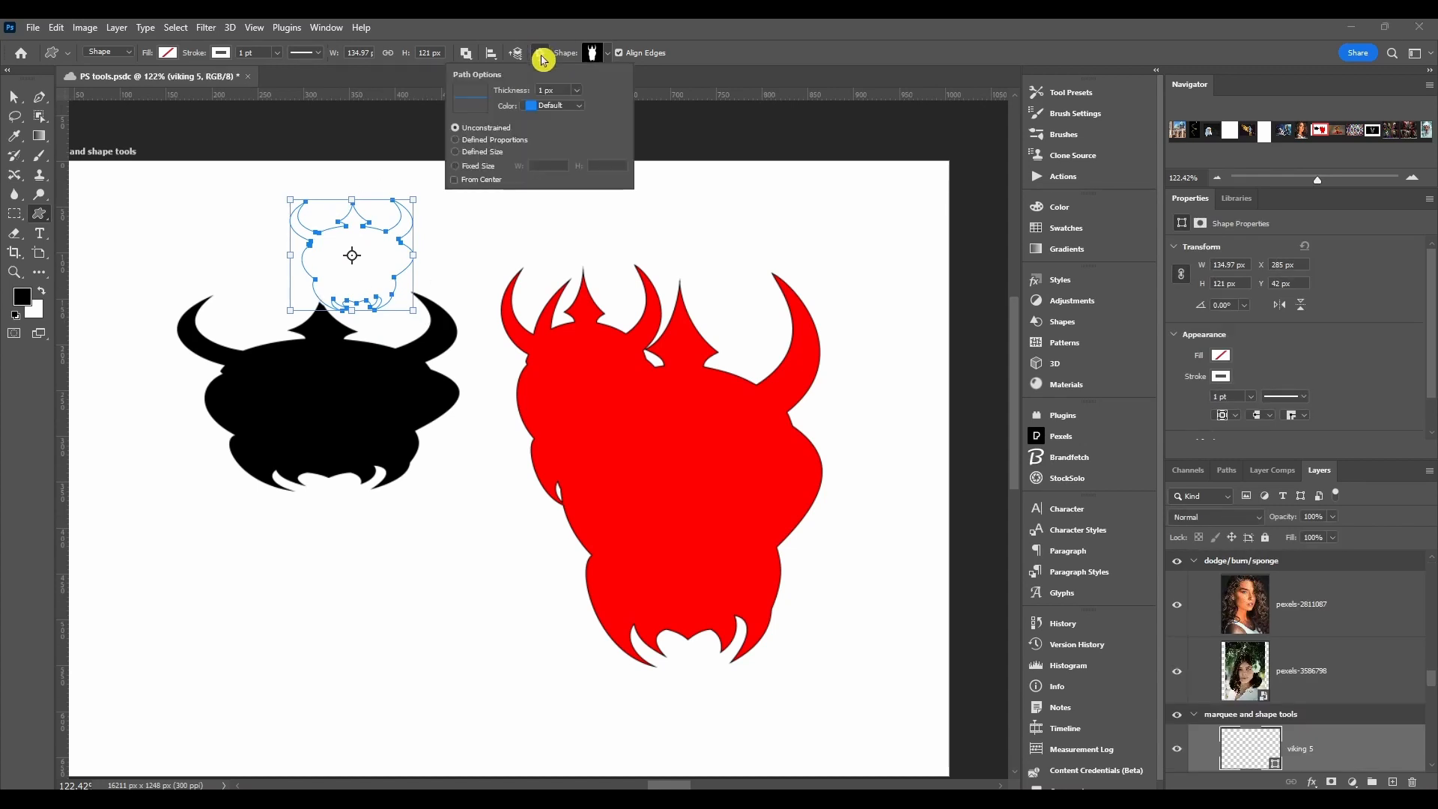
left_click(572, 90)
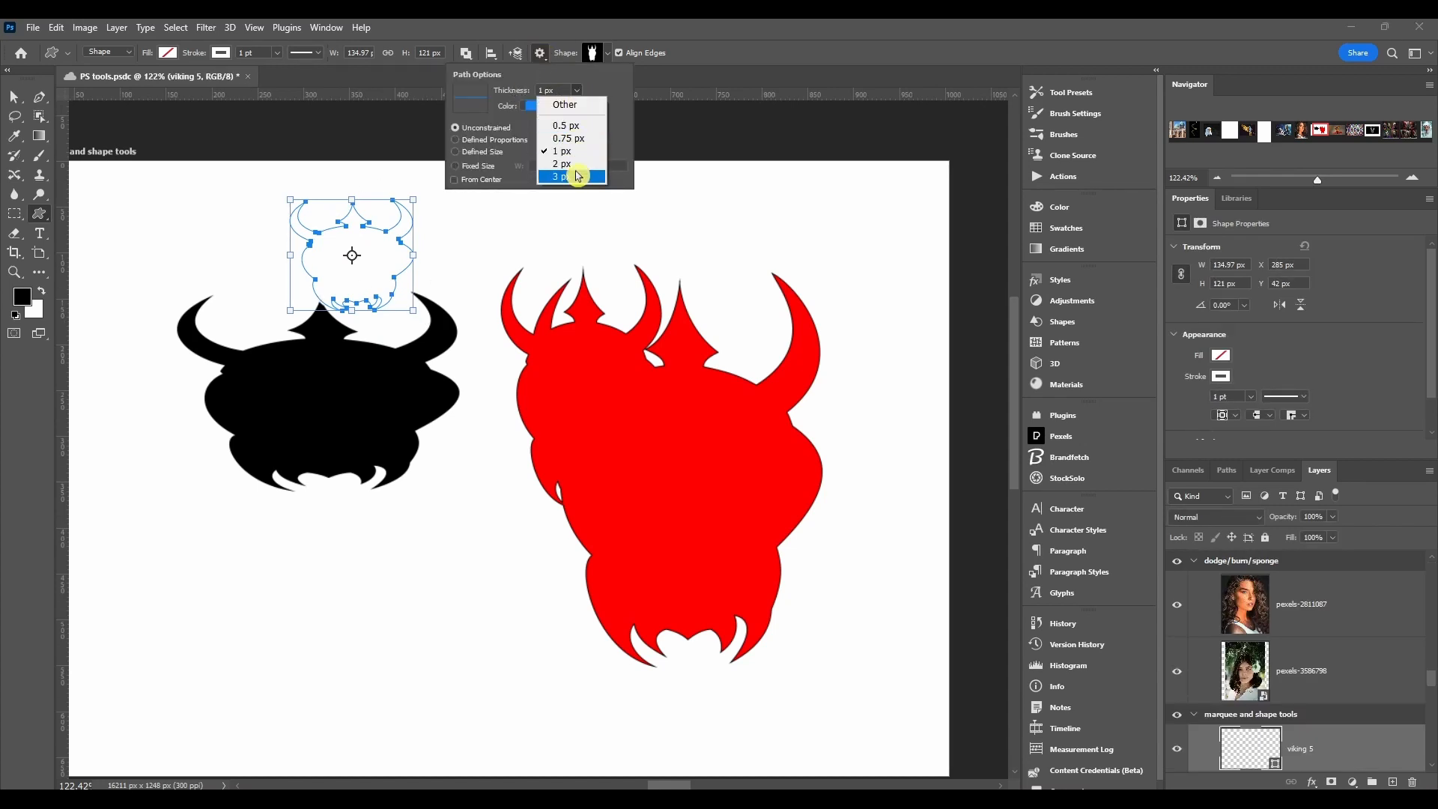
left_click(573, 168)
left_click(554, 105)
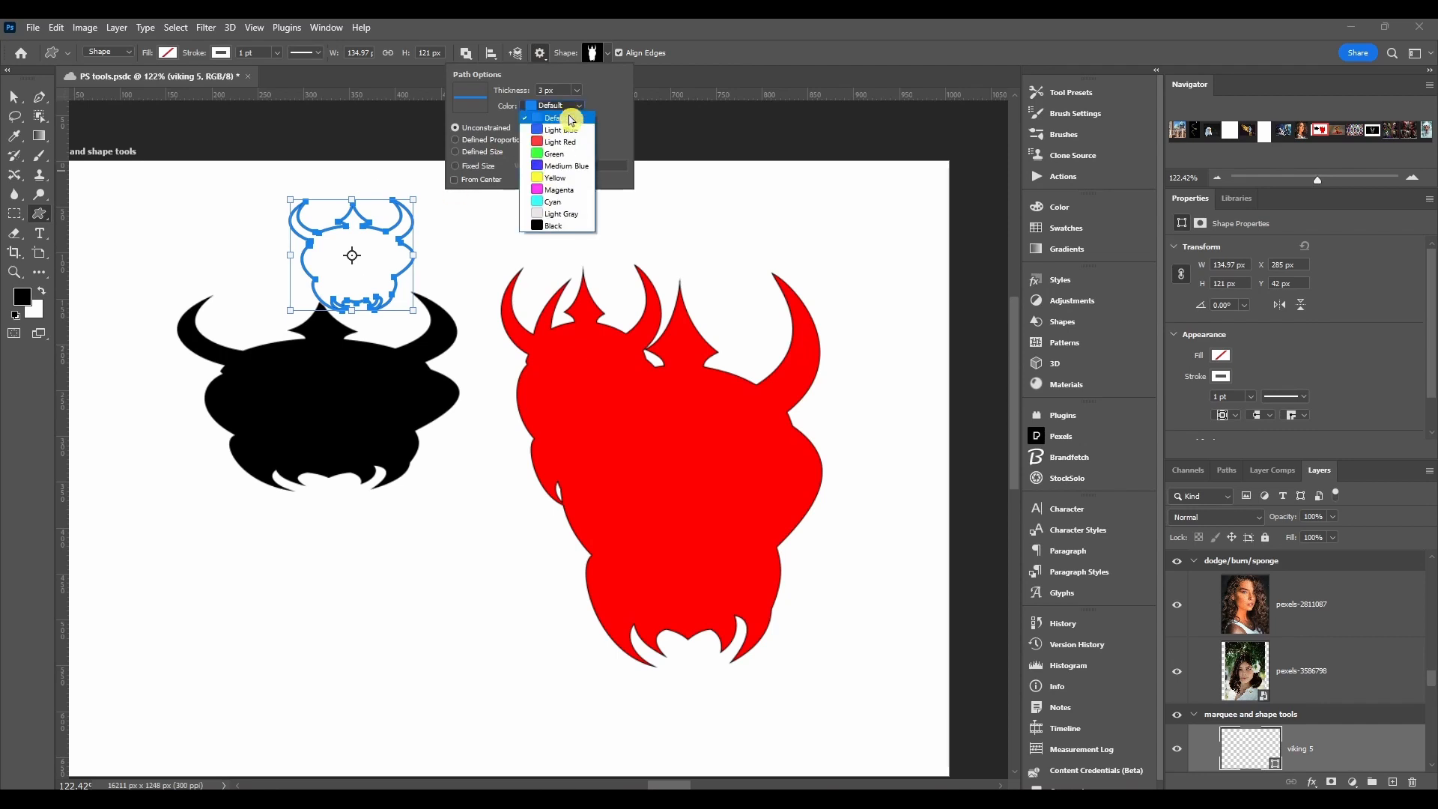
left_click(566, 142)
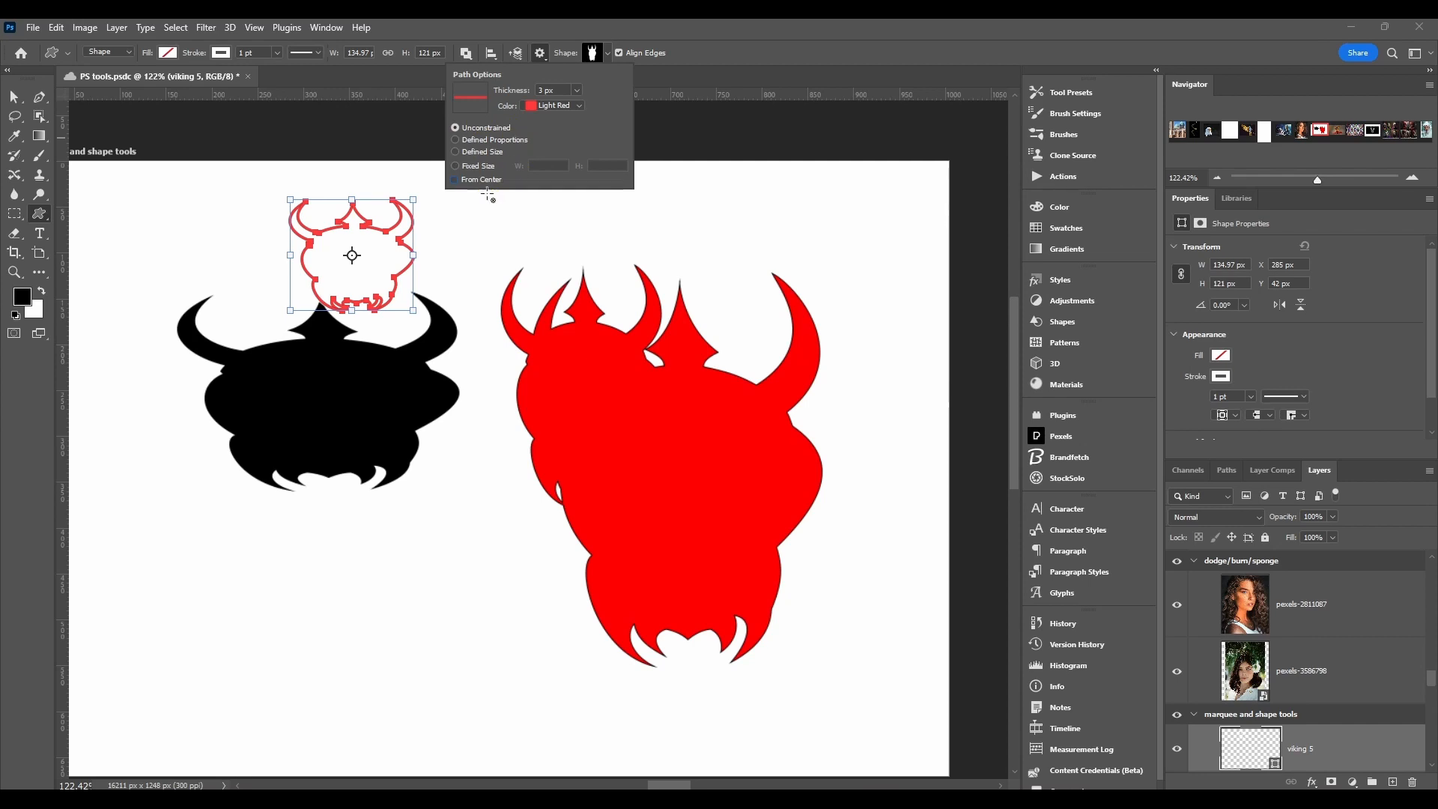
left_click(542, 53)
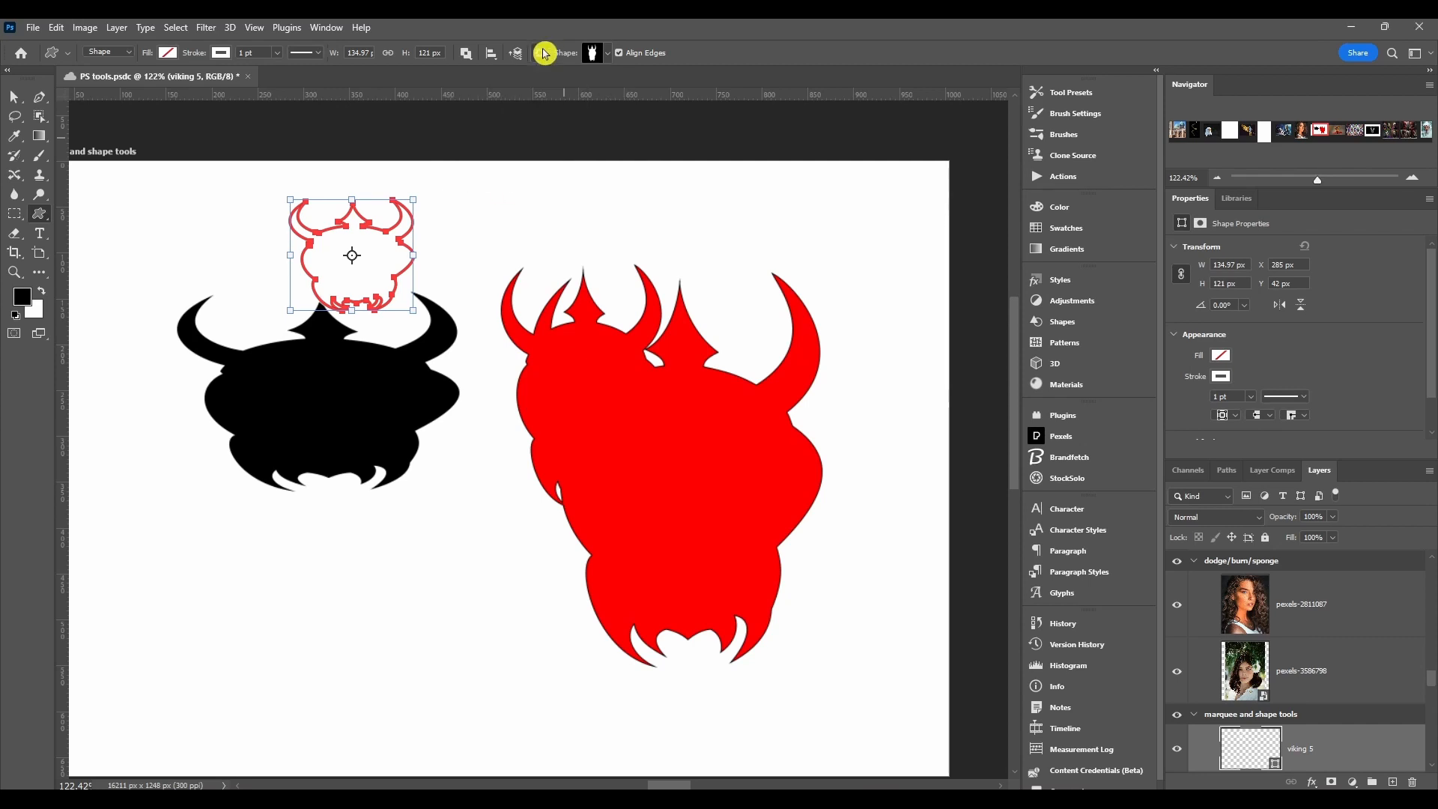
Step: Examine the custom shape presets in the tool's shape picker and in the full Shapes collection
left_click(608, 53)
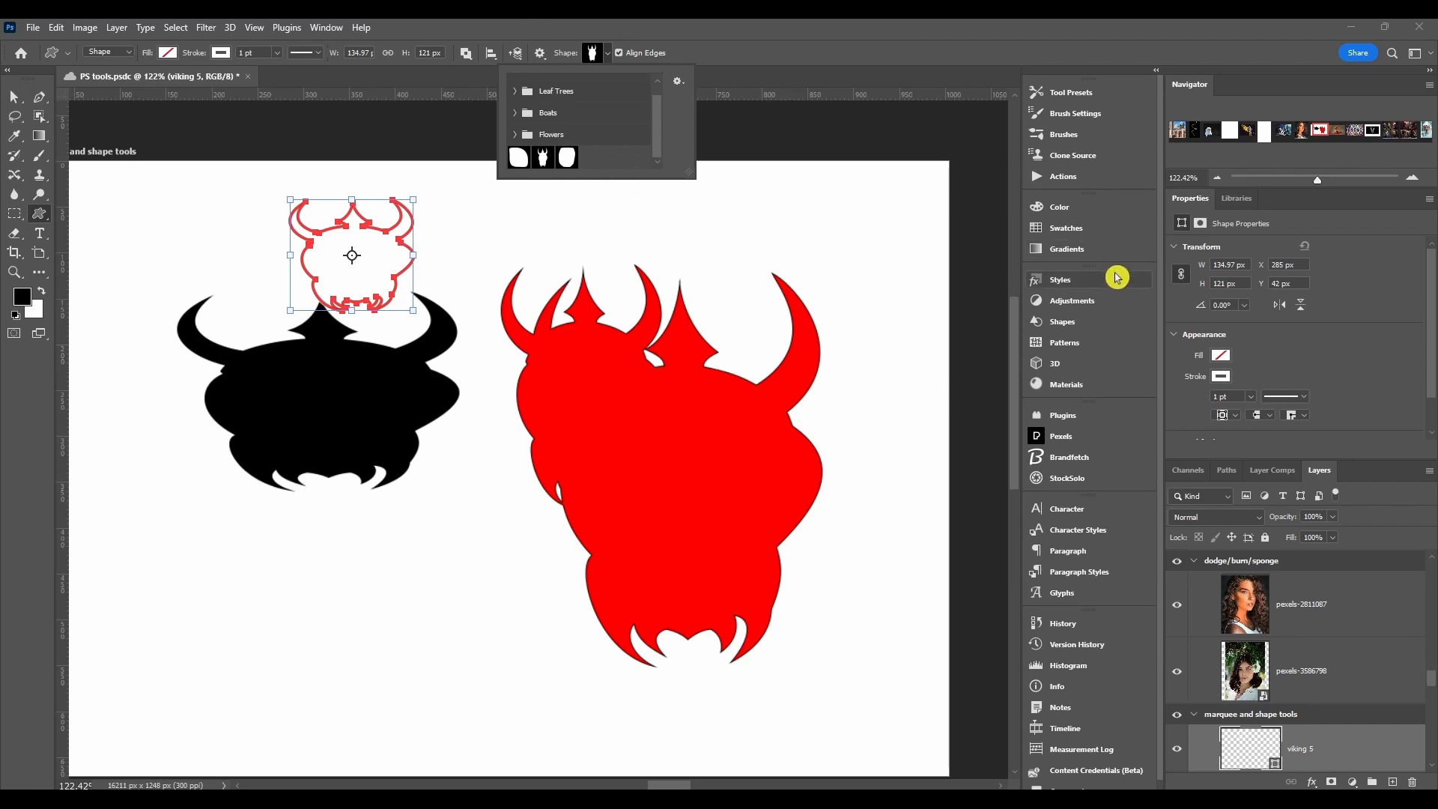
left_click(1063, 321)
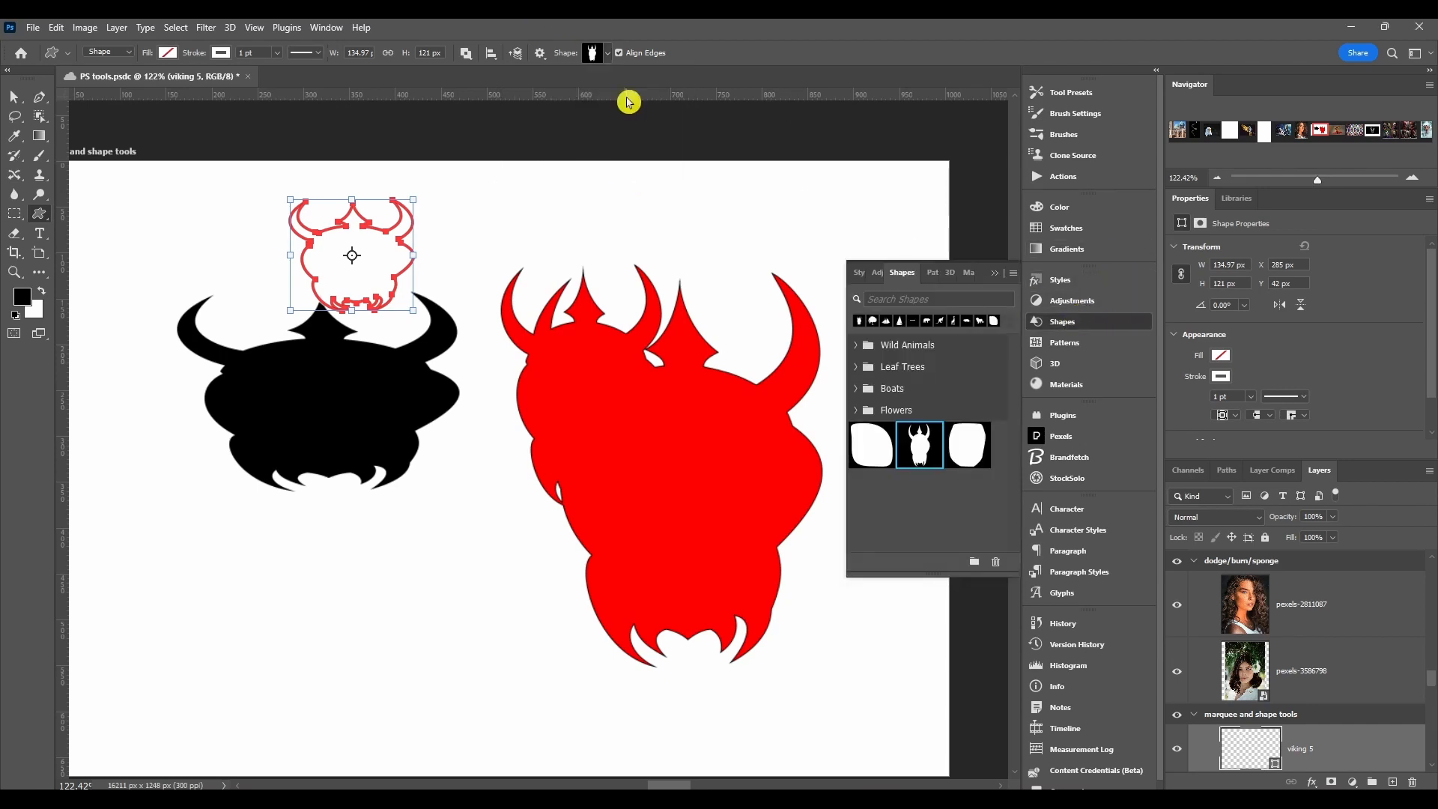
left_click(1064, 320)
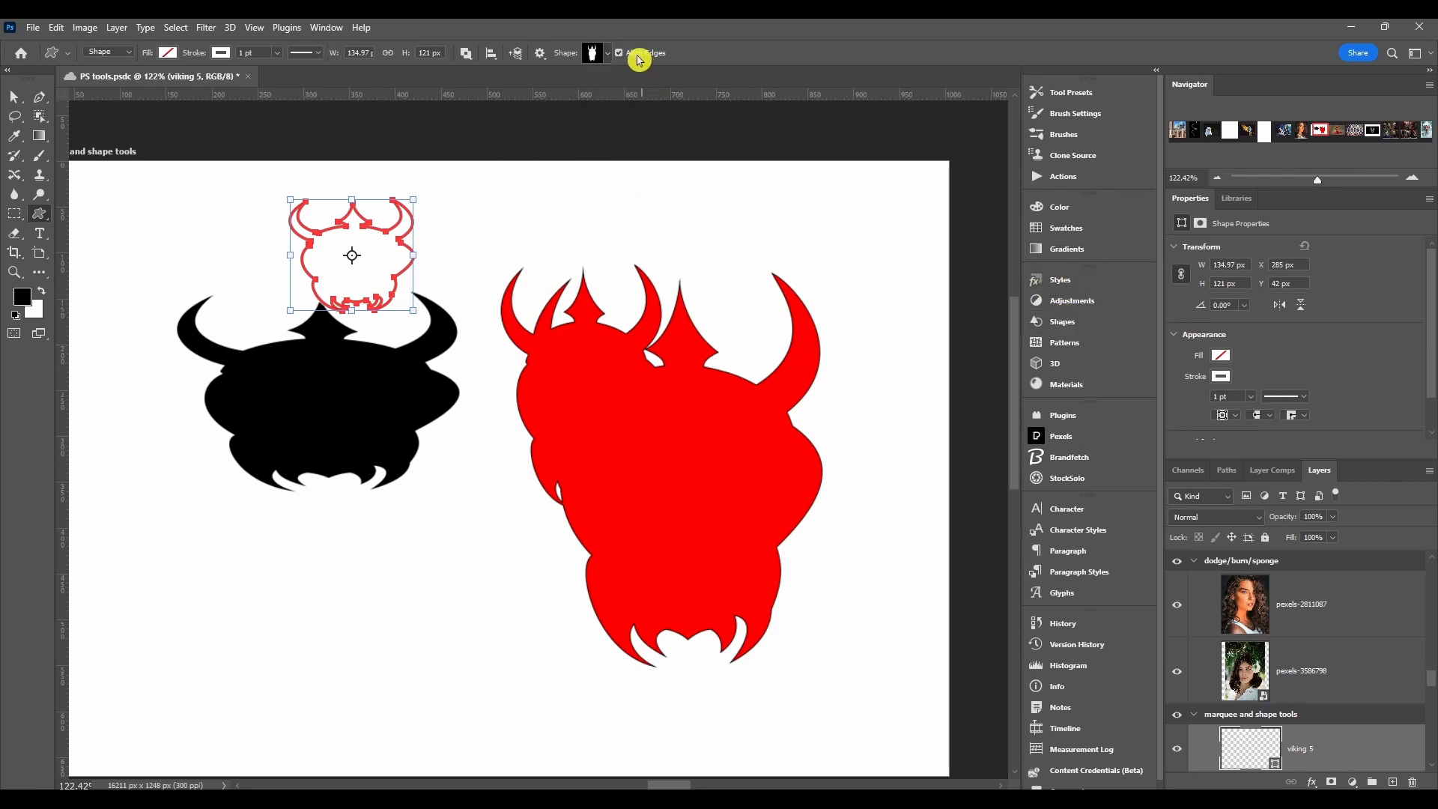